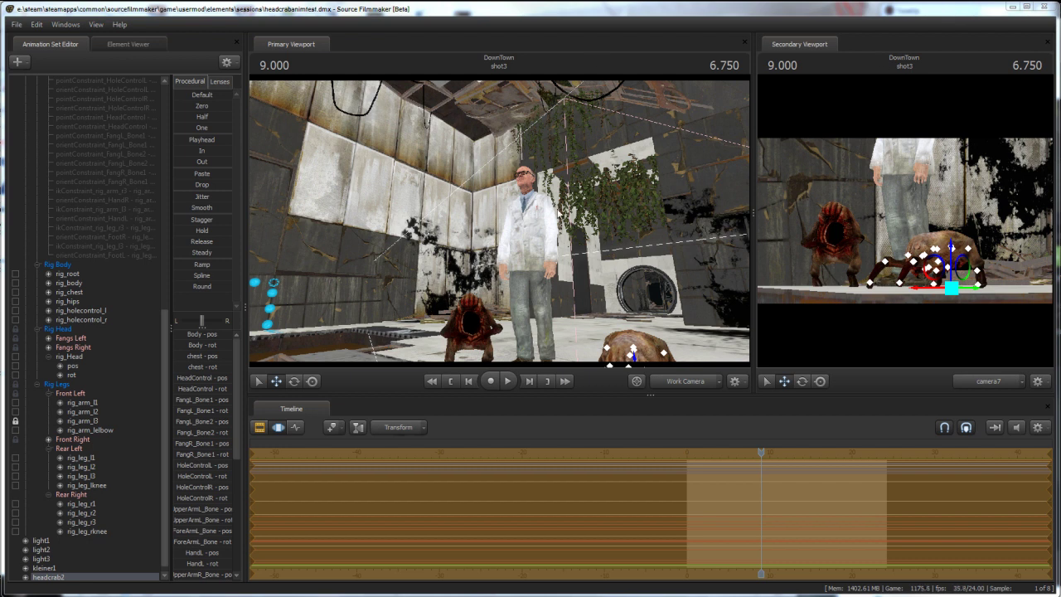
Step: Expand the headcrab2 animation set and bring the headcrab into close view in the primary viewport
{"action": "left_click_drag", "start_coordinate": [553, 200], "coordinate": [500, 226]}
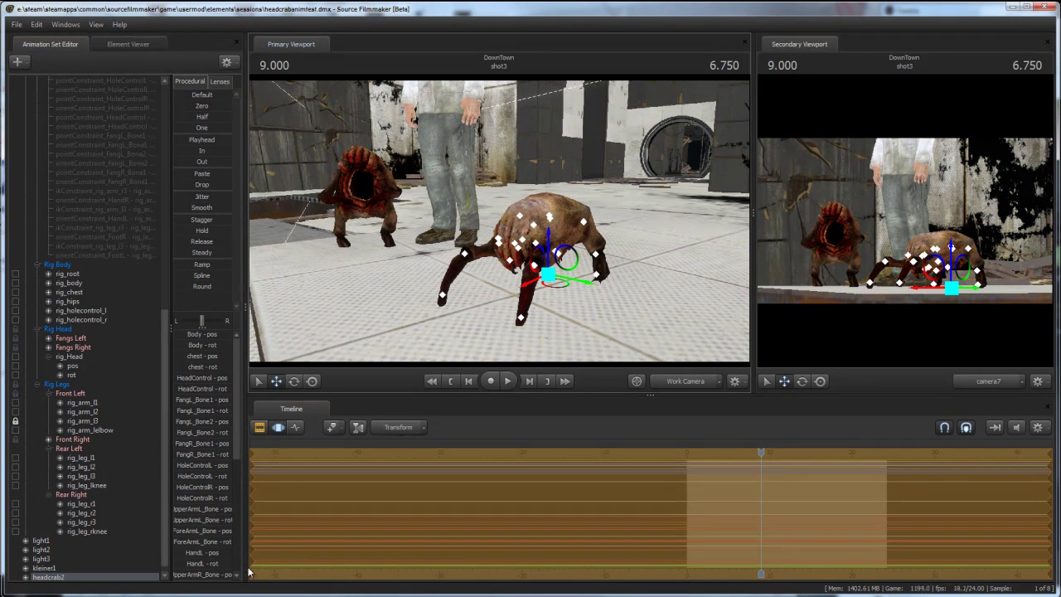
{"action": "scroll", "coordinate": [166, 571], "scroll_direction": "down", "scroll_amount": 1}
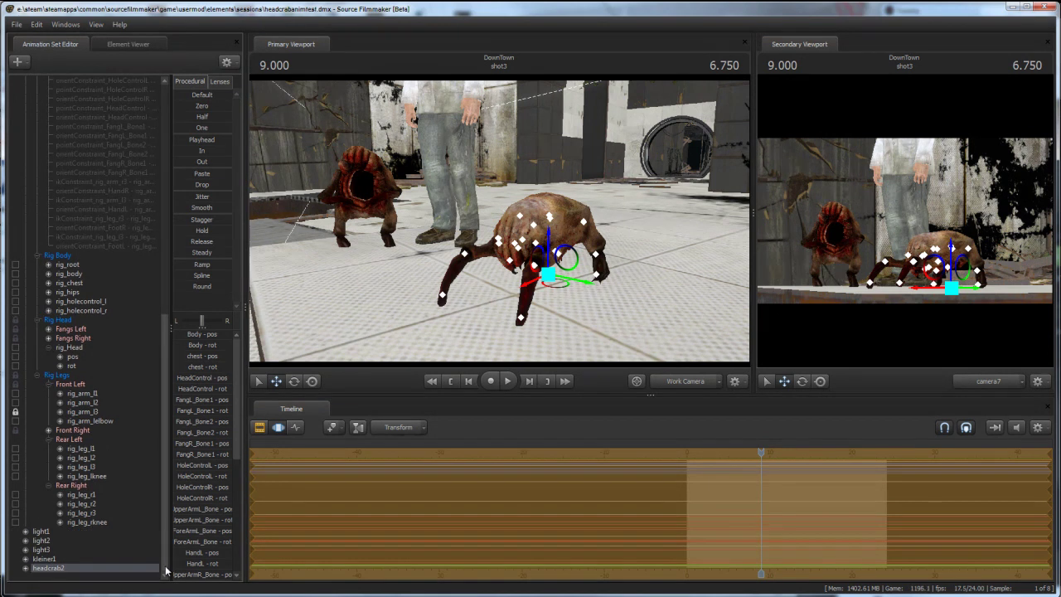
{"action": "left_click", "coordinate": [26, 568]}
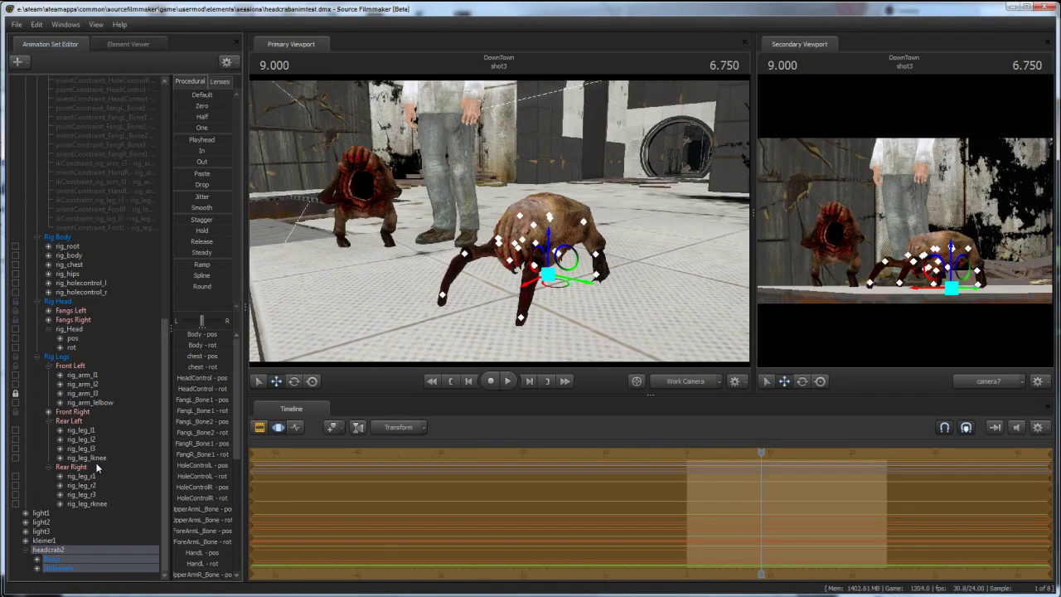
{"action": "left_click_drag", "start_coordinate": [392, 288], "coordinate": [349, 335]}
{"action": "left_click_drag", "start_coordinate": [498, 221], "coordinate": [498, 223]}
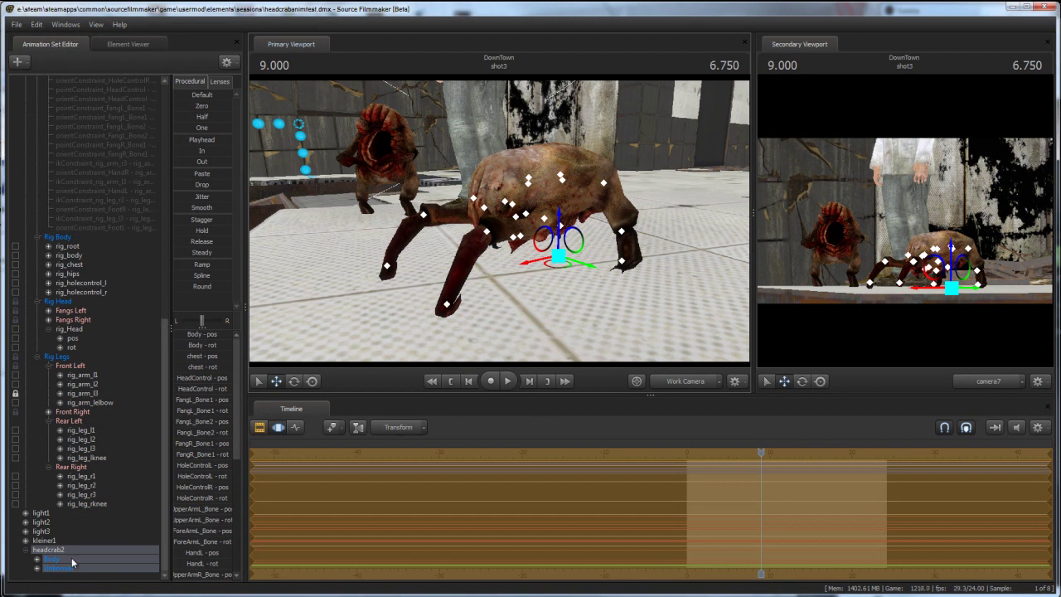
{"action": "left_click_drag", "start_coordinate": [584, 281], "coordinate": [497, 220]}
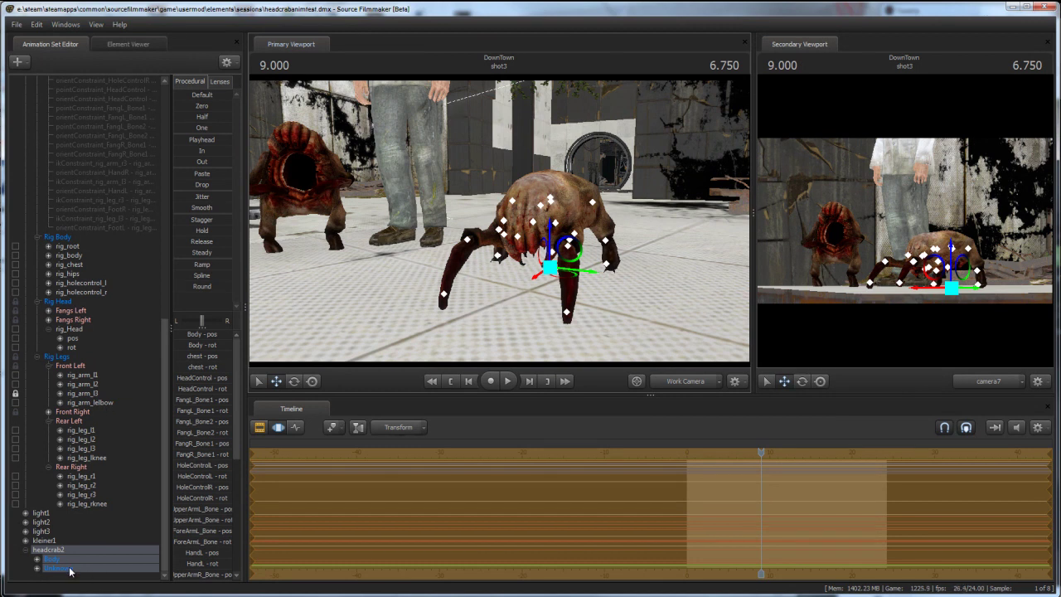
{"action": "right_click", "coordinate": [97, 551]}
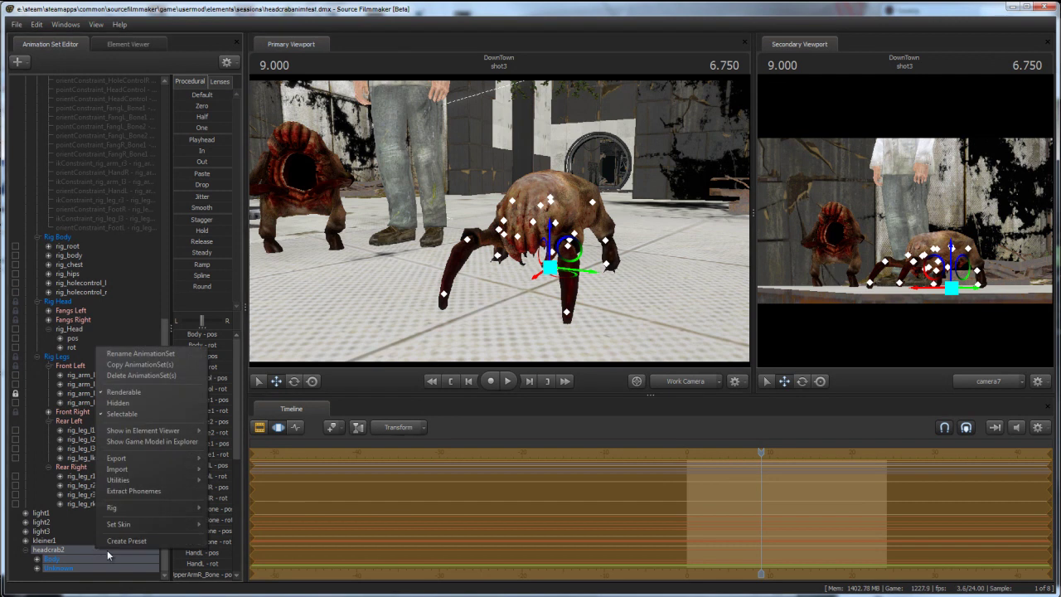
{"action": "mouse_move", "coordinate": [117, 470]}
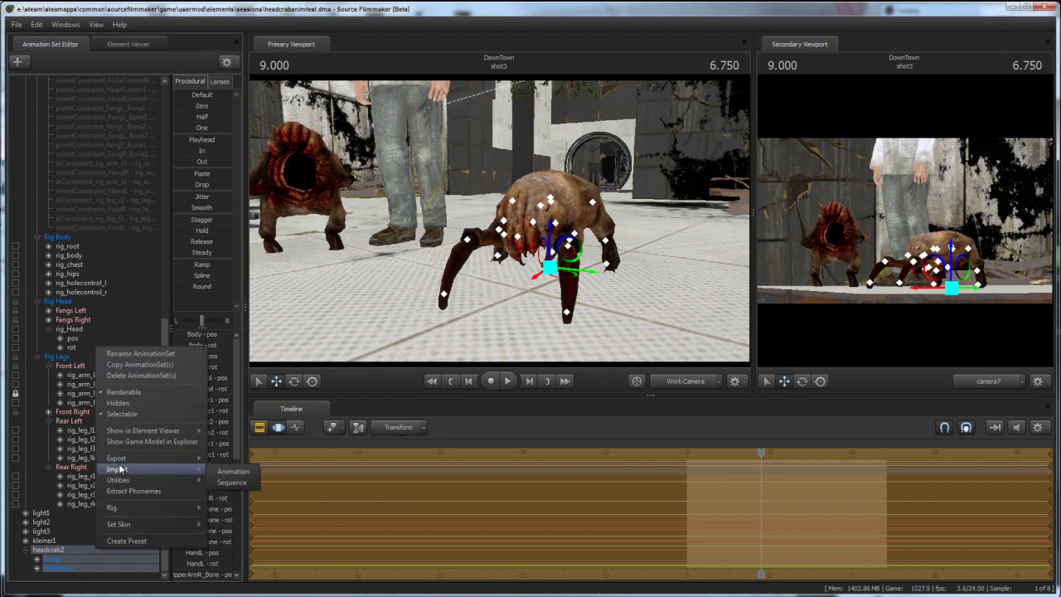
{"action": "left_click", "coordinate": [237, 482]}
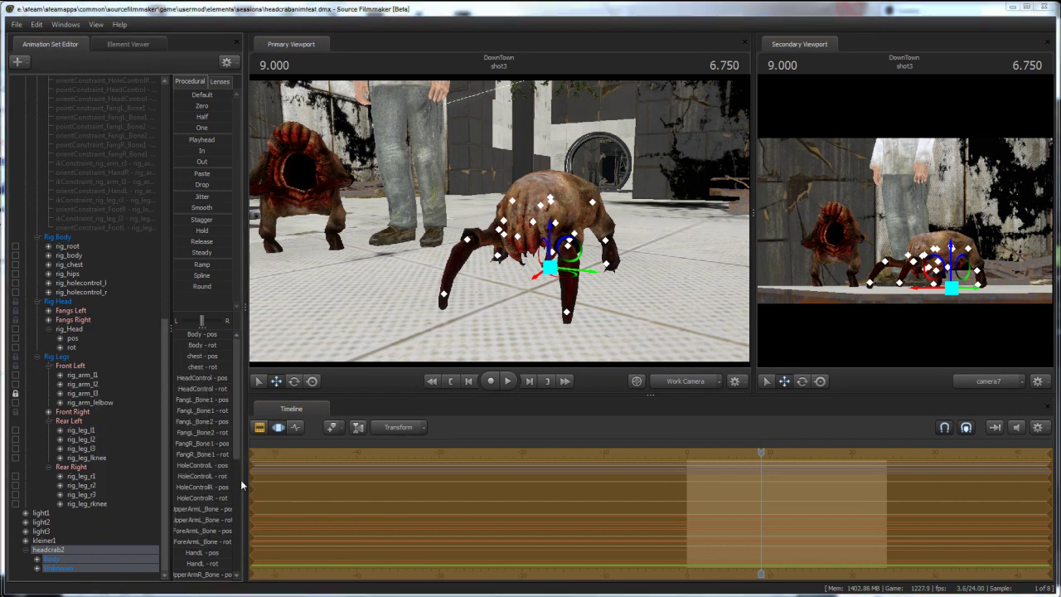
{"action": "left_click", "coordinate": [282, 337]}
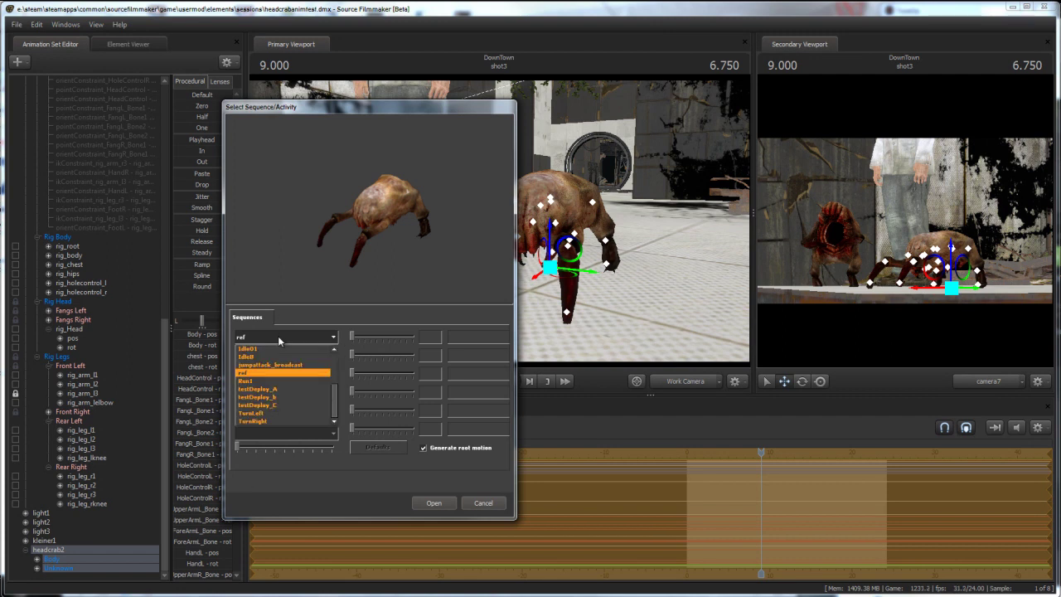
{"action": "left_click", "coordinate": [288, 348]}
{"action": "left_click", "coordinate": [289, 338]}
{"action": "left_click", "coordinate": [289, 342]}
{"action": "left_click", "coordinate": [287, 342]}
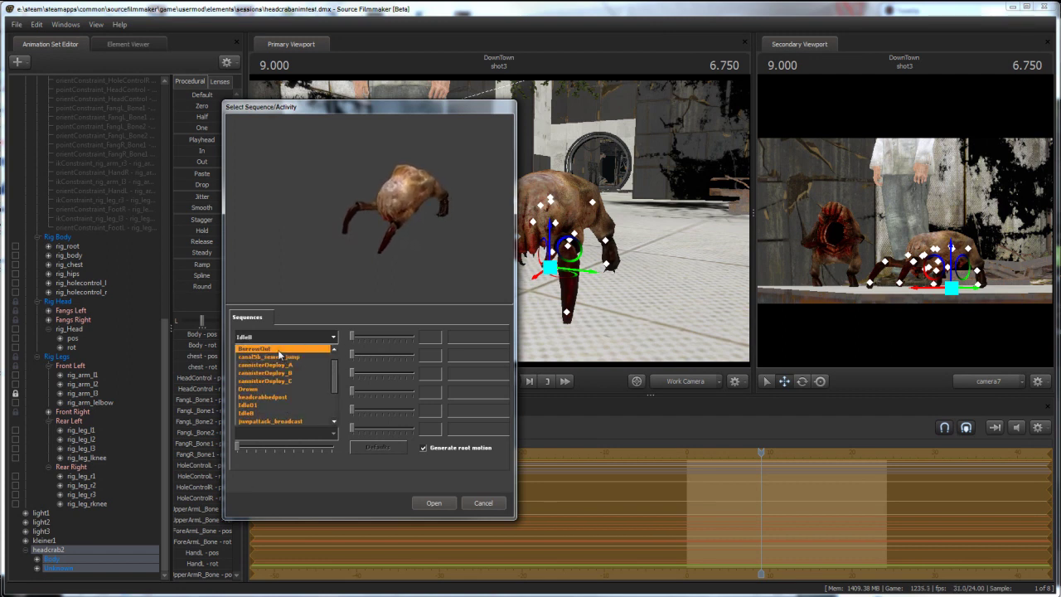
{"action": "left_click", "coordinate": [278, 405]}
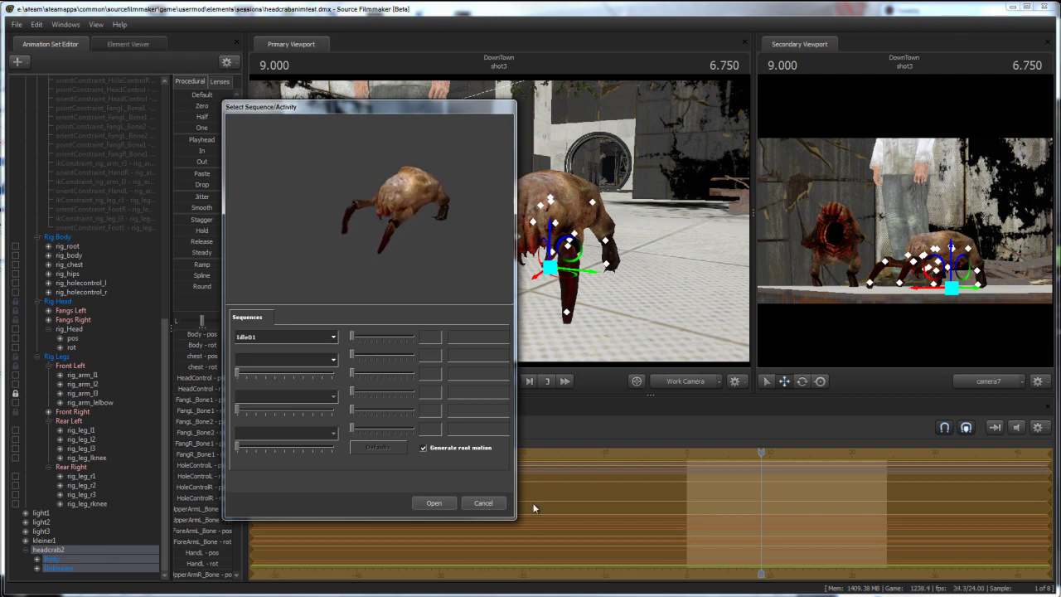
{"action": "left_click", "coordinate": [484, 503]}
Step: Import the Idle01 sequence onto the headcrab2 animation set with root motion generation enabled
{"action": "right_click", "coordinate": [50, 550]}
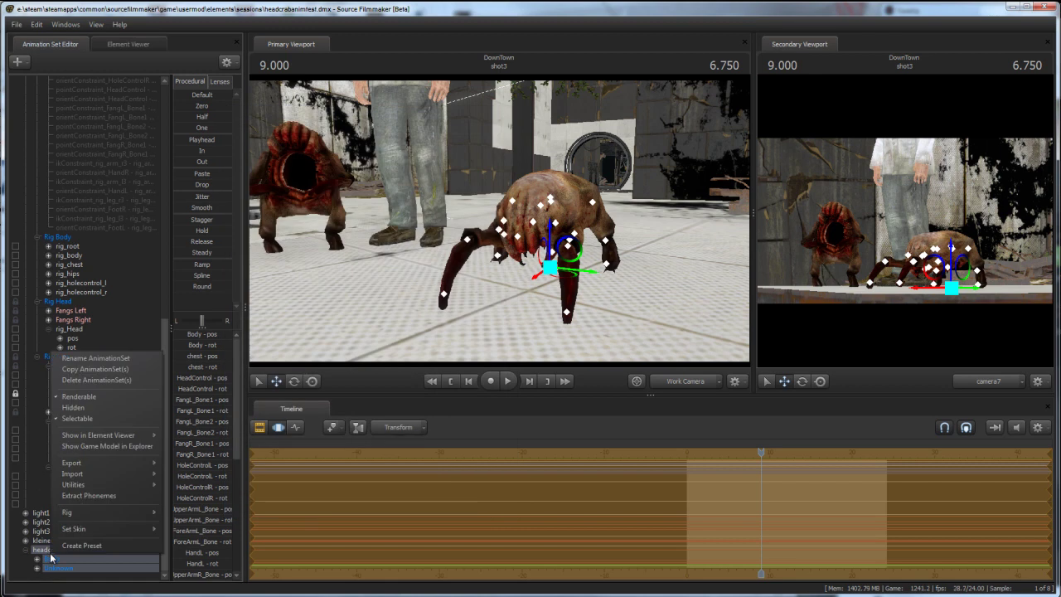
{"action": "mouse_move", "coordinate": [126, 475]}
{"action": "left_click", "coordinate": [196, 489]}
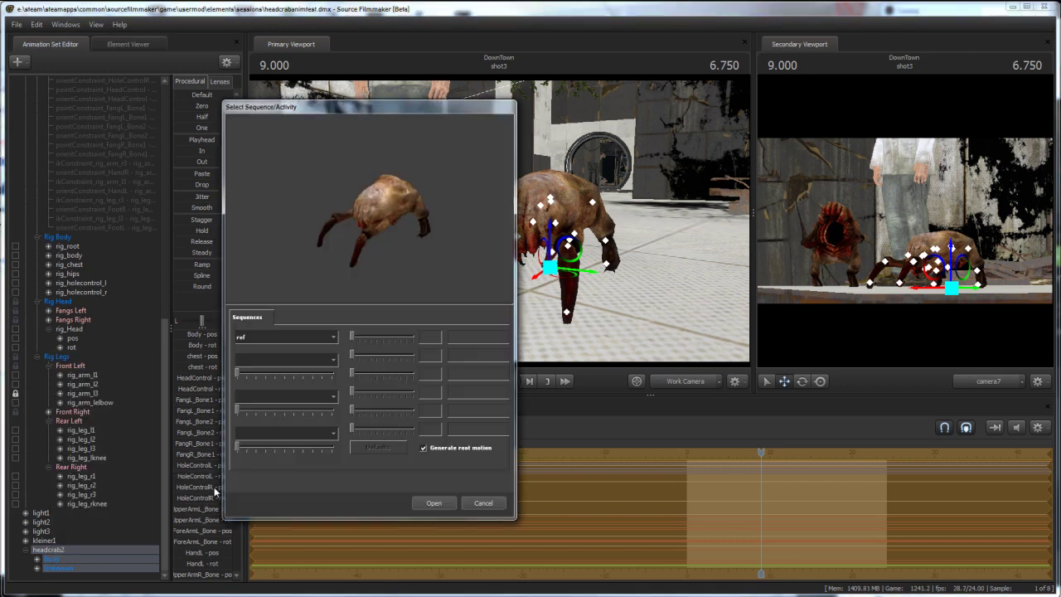
{"action": "left_click", "coordinate": [330, 337]}
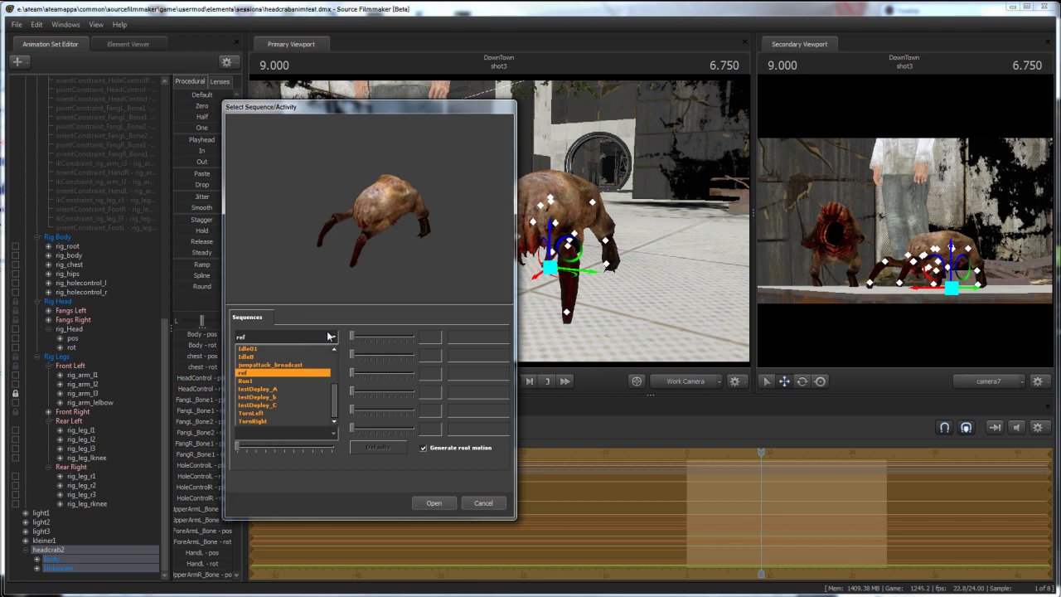
{"action": "scroll", "coordinate": [273, 390], "scroll_direction": "up", "scroll_amount": 3}
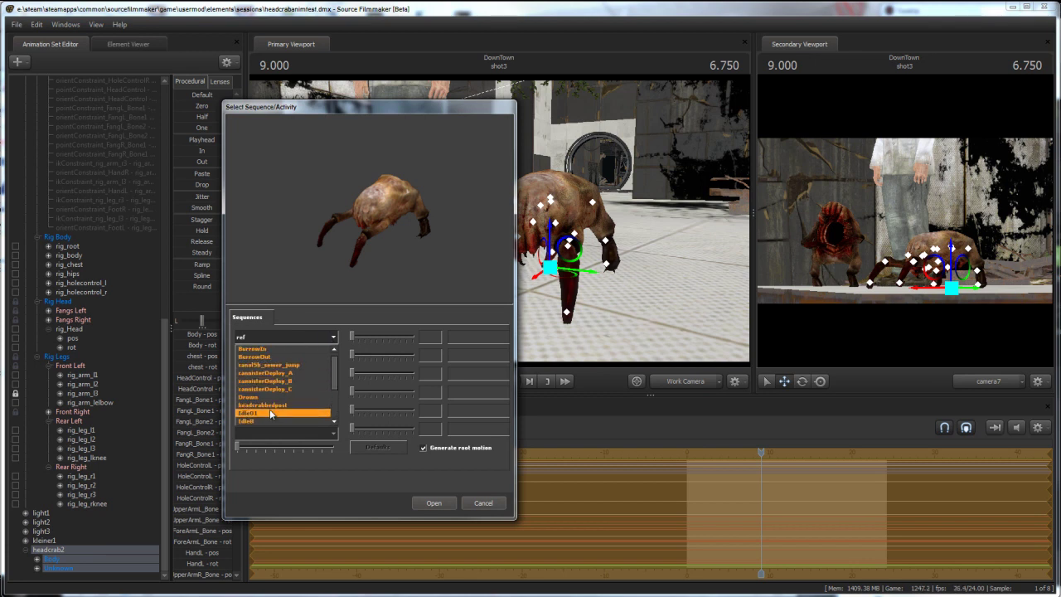
{"action": "left_click", "coordinate": [269, 410]}
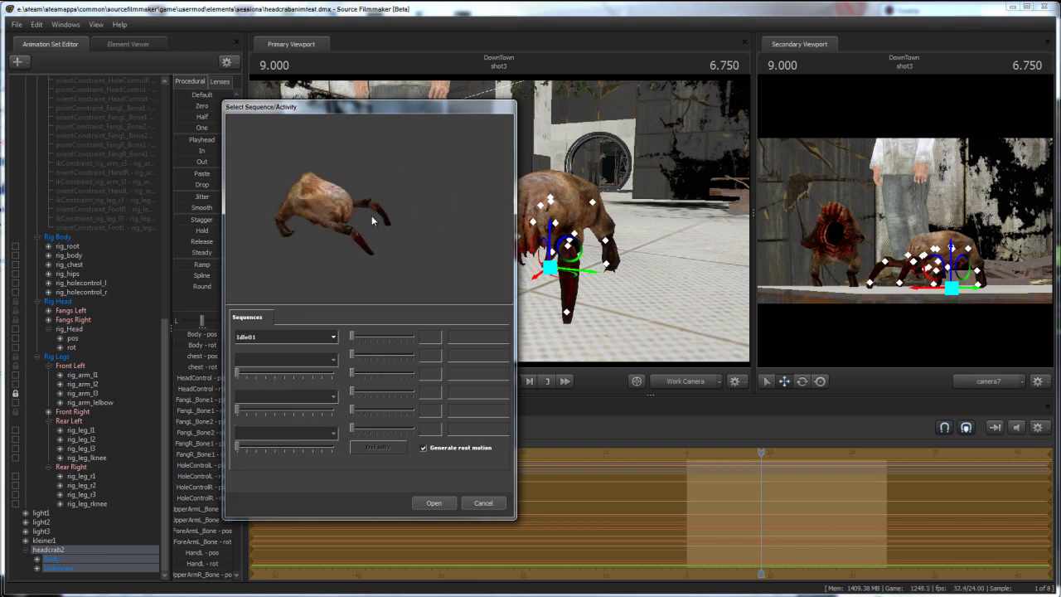
{"action": "left_click", "coordinate": [424, 505]}
Step: Play back the imported idle animation on headcrab2 and examine its movement up close
{"action": "key", "text": "space"}
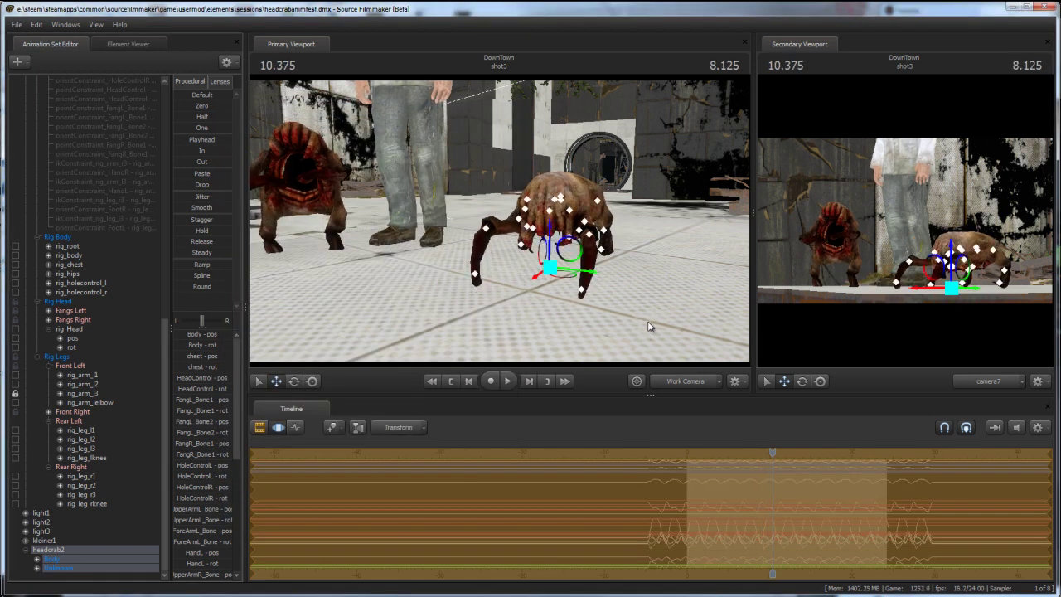
{"action": "left_click_drag", "start_coordinate": [647, 321], "coordinate": [622, 295]}
{"action": "left_click_drag", "start_coordinate": [495, 219], "coordinate": [499, 220]}
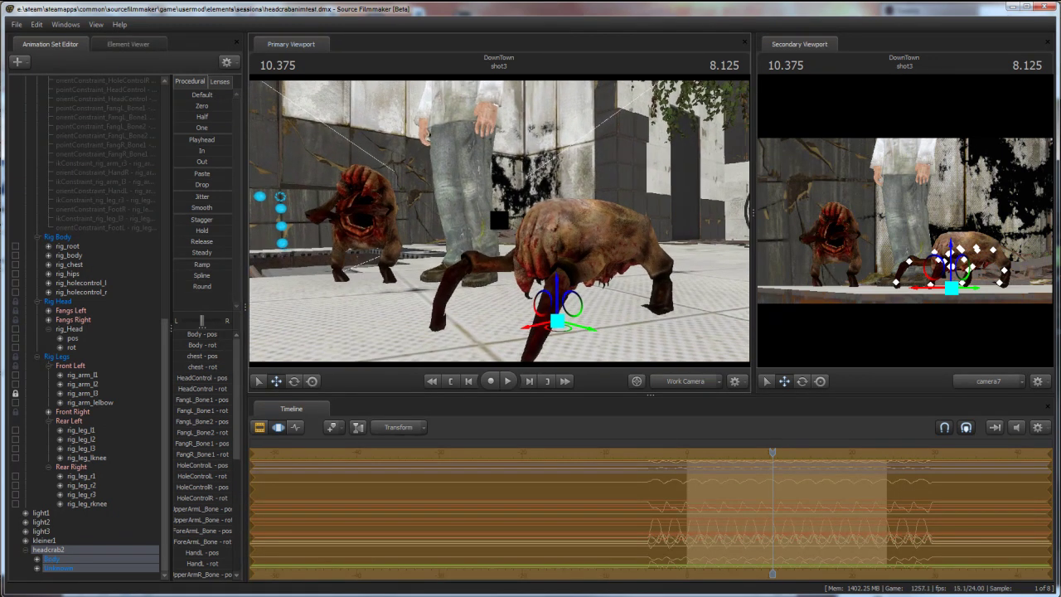
{"action": "left_click_drag", "start_coordinate": [771, 451], "coordinate": [686, 449]}
{"action": "key", "text": "space"}
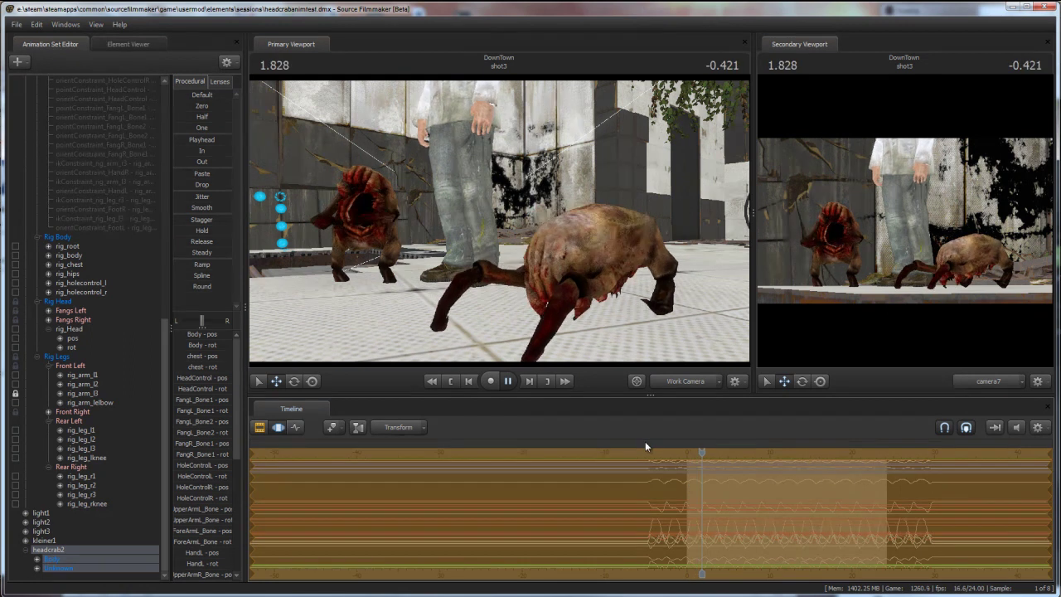
{"action": "key", "text": "space"}
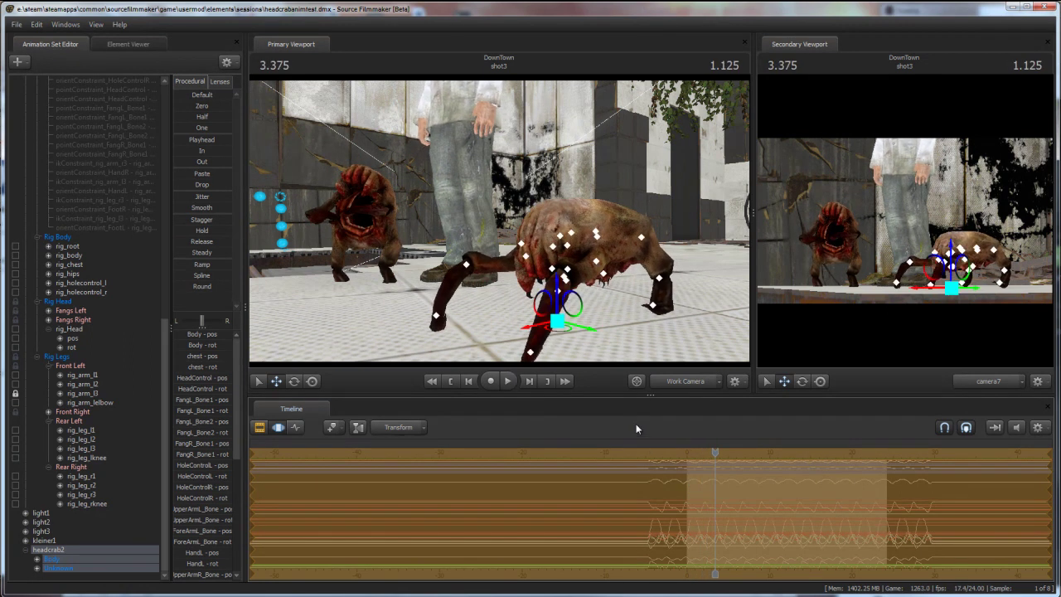
{"action": "left_click_drag", "start_coordinate": [642, 351], "coordinate": [499, 219]}
{"action": "key", "text": "s"}
{"action": "key", "text": "w"}
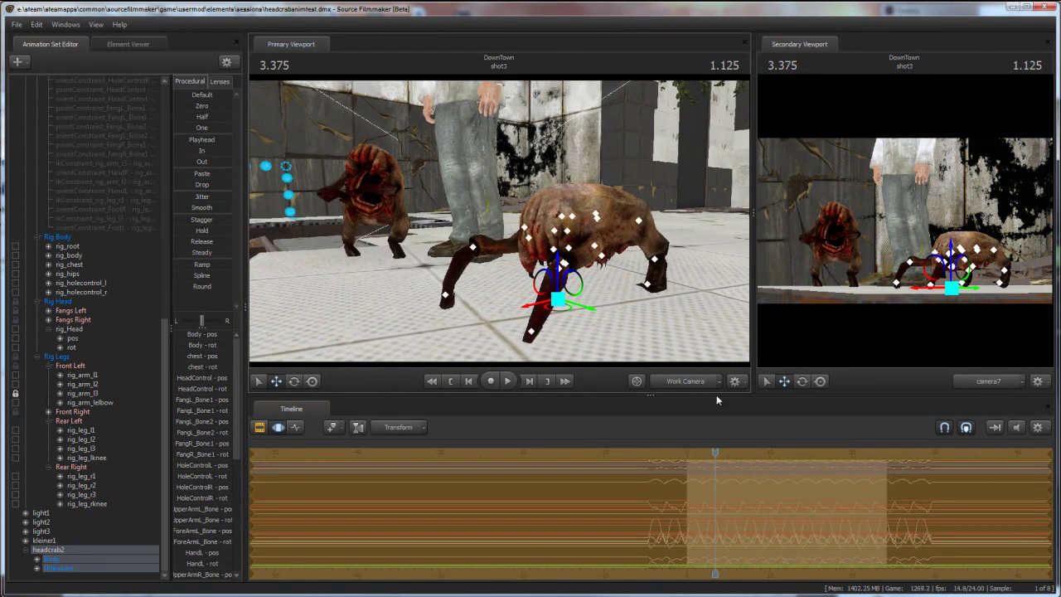
Step: In the motion editor, blend headcrab2's animation over the time selection toward its pose at 3.000 with the Playhead preset
{"action": "left_click_drag", "start_coordinate": [715, 453], "coordinate": [712, 453]}
{"action": "scroll", "coordinate": [743, 511], "scroll_direction": "up", "scroll_amount": 10}
{"action": "scroll", "coordinate": [744, 511], "scroll_direction": "down", "scroll_amount": 3}
{"action": "scroll", "coordinate": [664, 497], "scroll_direction": "up", "scroll_amount": 5}
{"action": "scroll", "coordinate": [630, 498], "scroll_direction": "down", "scroll_amount": 2}
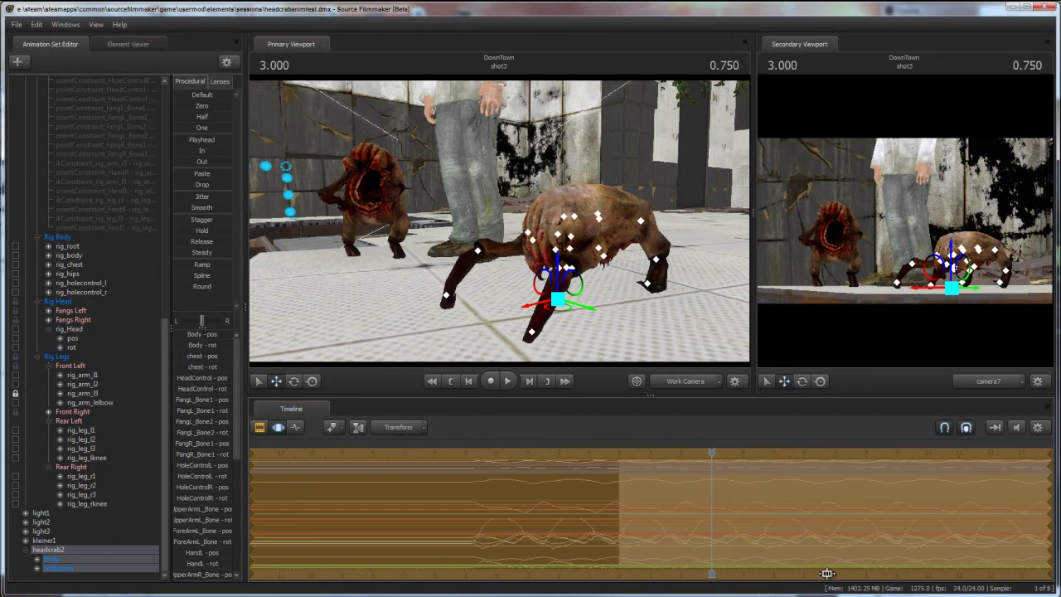
{"action": "left_click", "coordinate": [296, 427]}
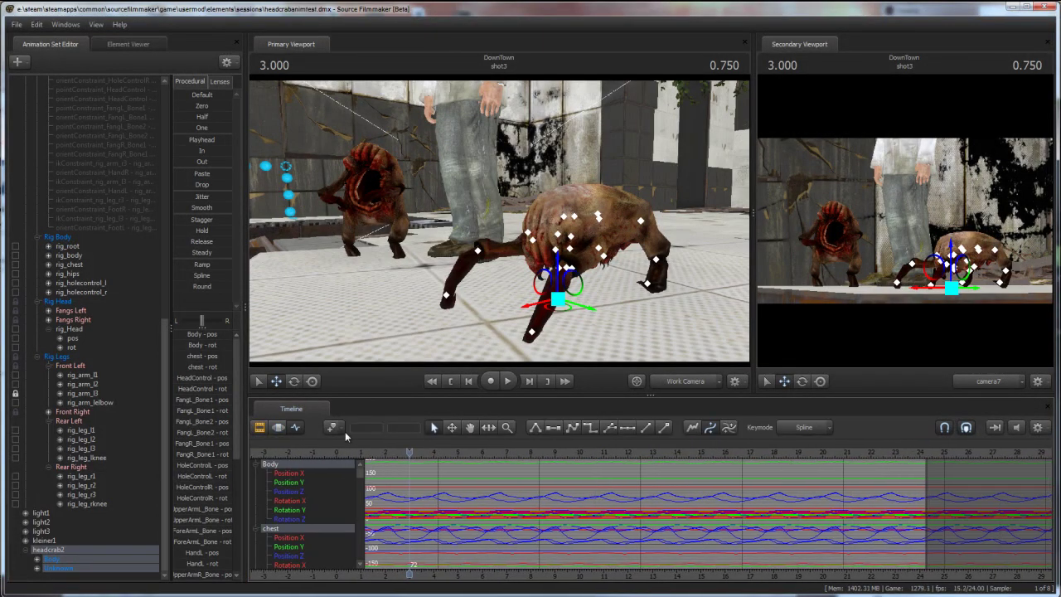
{"action": "left_click", "coordinate": [280, 427]}
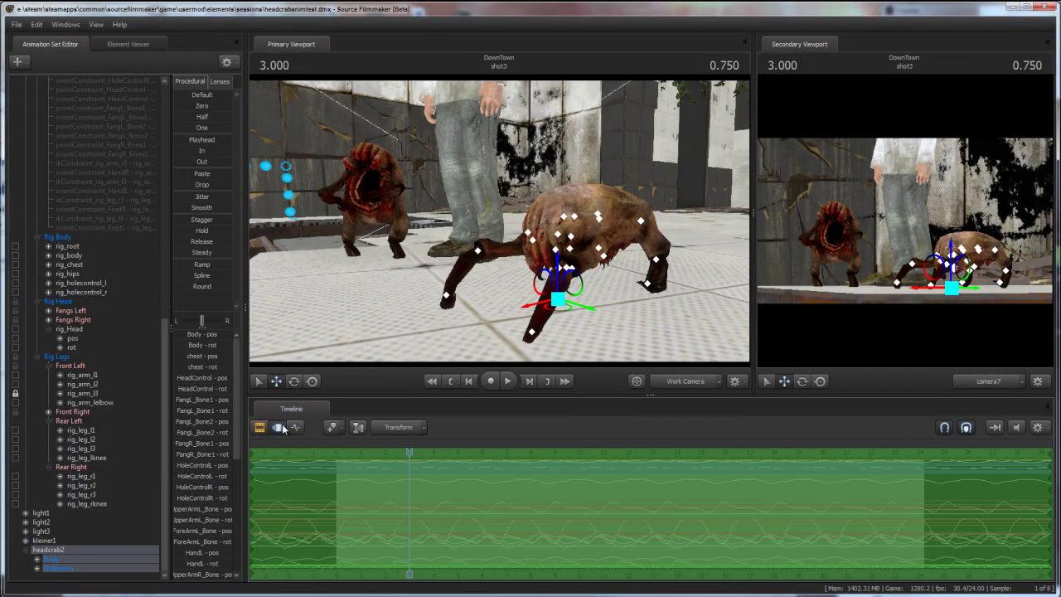
{"action": "left_click", "coordinate": [183, 137]}
{"action": "left_click_drag", "start_coordinate": [186, 137], "coordinate": [217, 140]}
Step: Play back headcrab2's blended idle animation to check the motion
{"action": "key", "text": "space"}
{"action": "key", "text": "space"}
{"action": "key", "text": "space"}
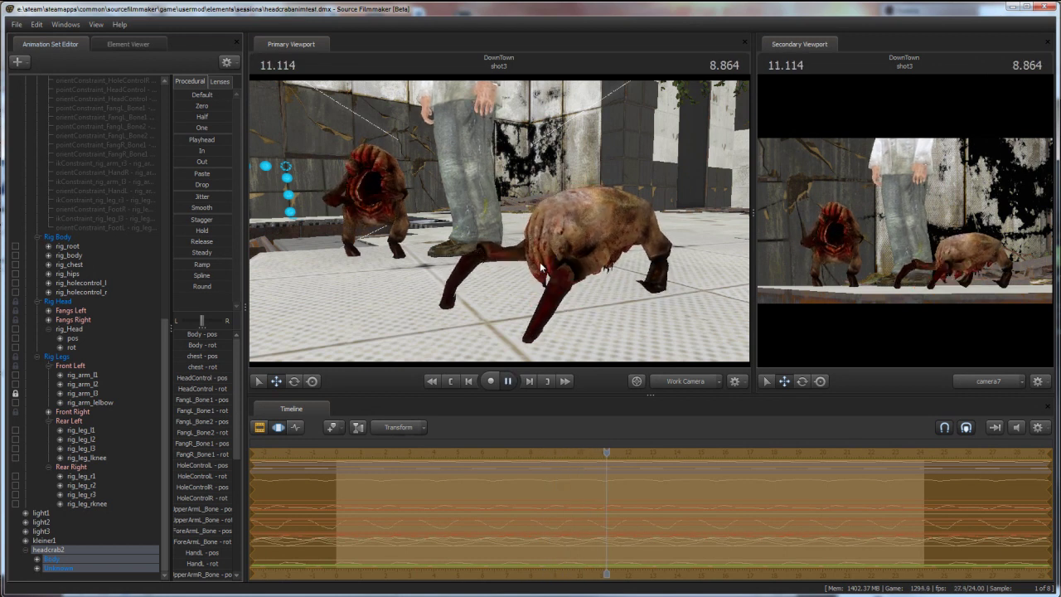
{"action": "key", "text": "space"}
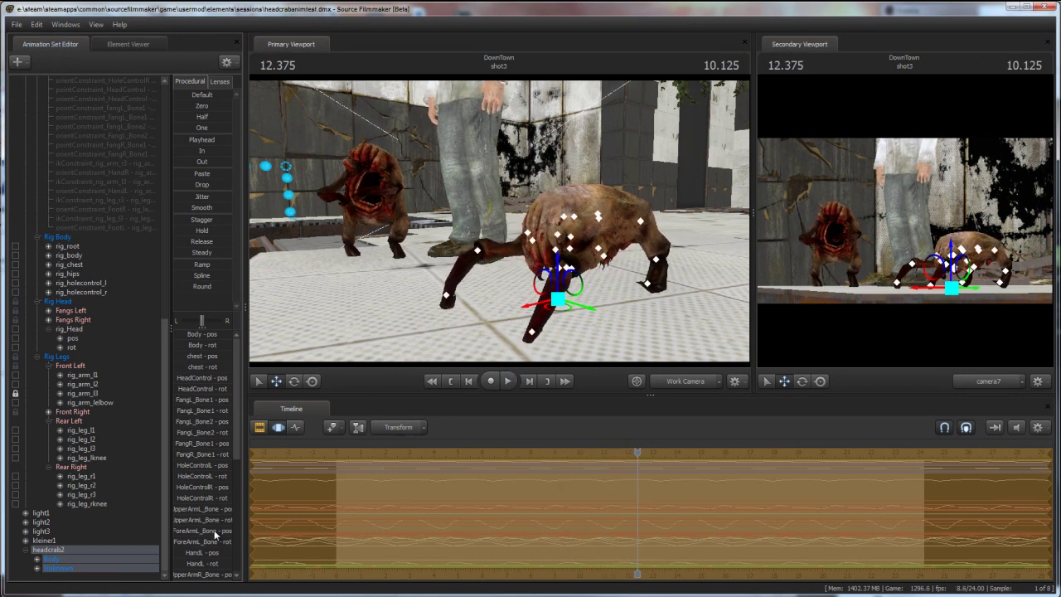
Step: Apply the rig_headcrabs rig script to the headcrab2 animation set
{"action": "right_click", "coordinate": [116, 547]}
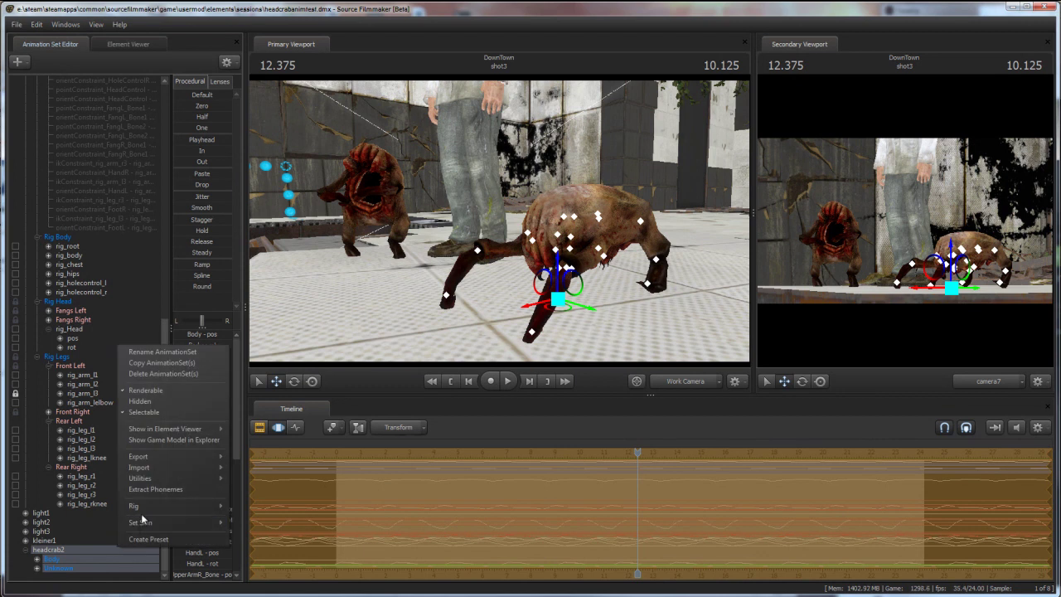
{"action": "mouse_move", "coordinate": [144, 512]}
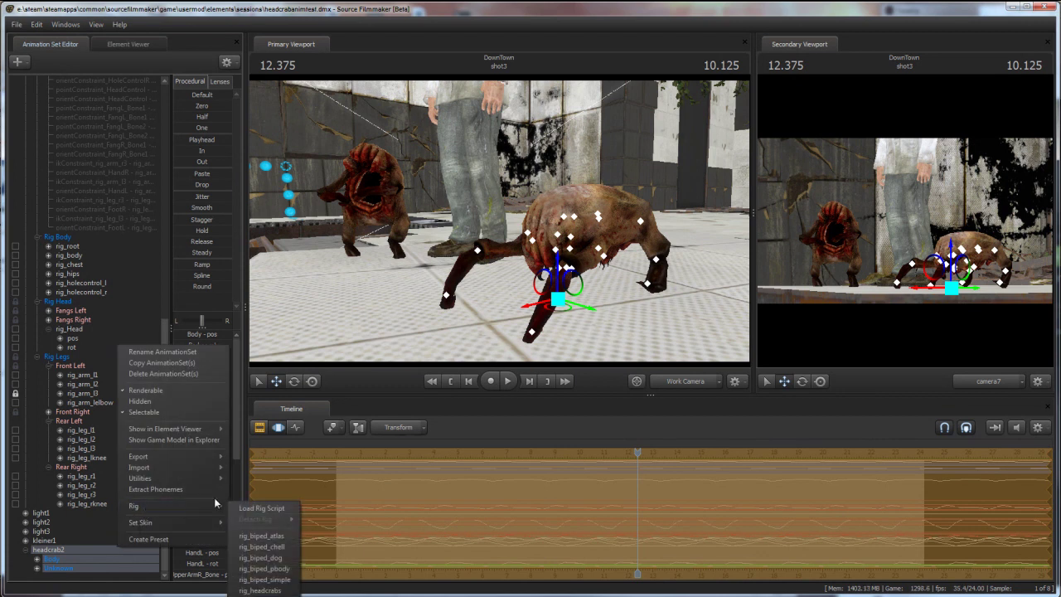
{"action": "left_click", "coordinate": [251, 591]}
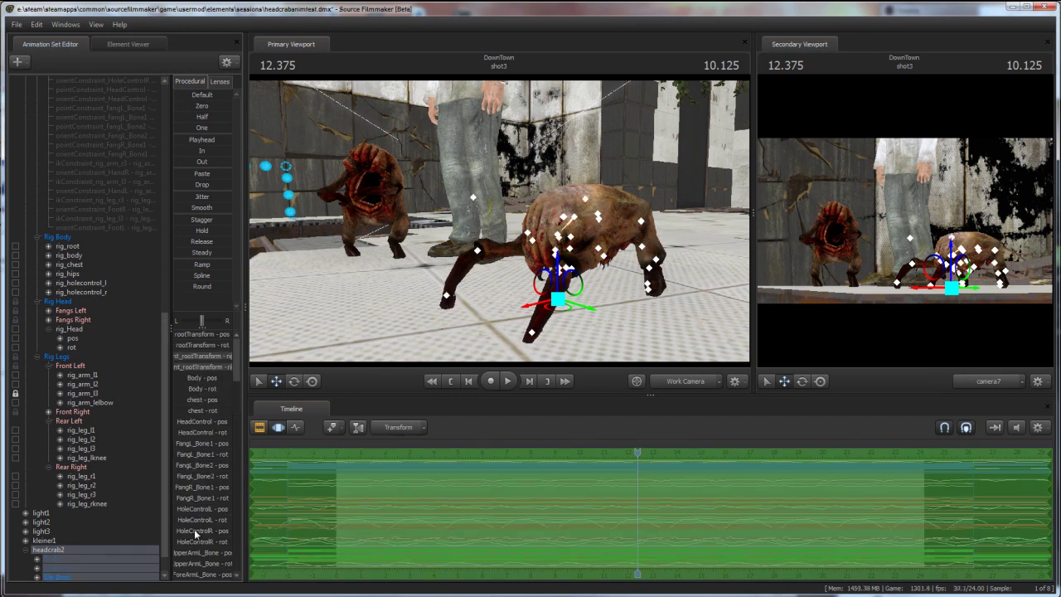
Step: Expand headcrab2's Rig Body, Rig Head and Rig Legs groups in the animation set tree
{"action": "left_click_drag", "start_coordinate": [164, 541], "coordinate": [174, 566]}
{"action": "left_click", "coordinate": [36, 550]}
{"action": "scroll", "coordinate": [41, 559], "scroll_direction": "down", "scroll_amount": 2}
{"action": "left_click", "coordinate": [37, 560]}
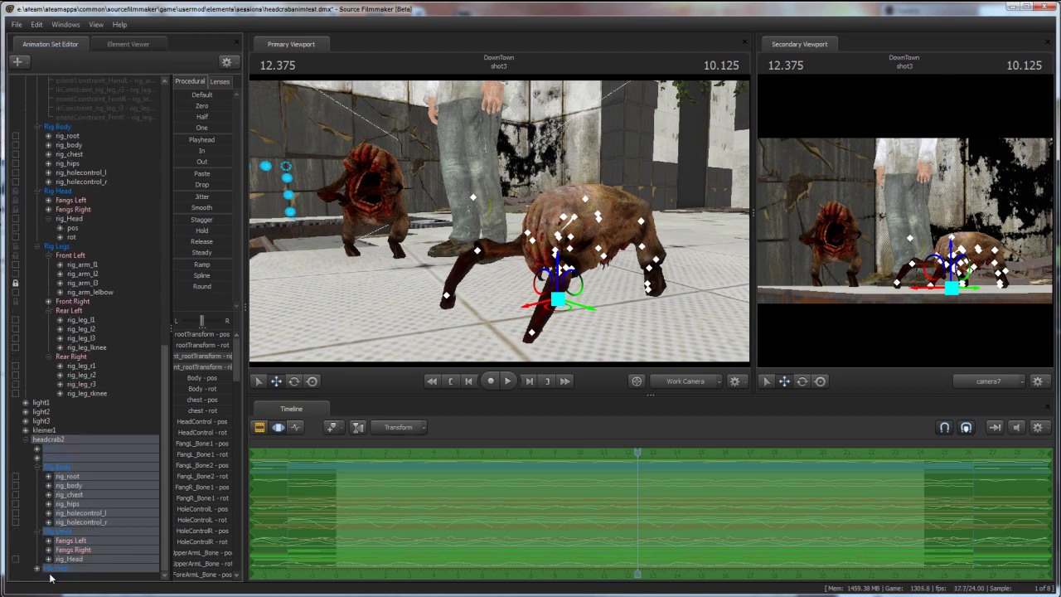
{"action": "left_click", "coordinate": [38, 568]}
Step: Select headcrab2's rig_Head control and try rotating it with the Rotate tool
{"action": "left_click", "coordinate": [72, 513]}
{"action": "left_click", "coordinate": [78, 504], "text": "ctrl"}
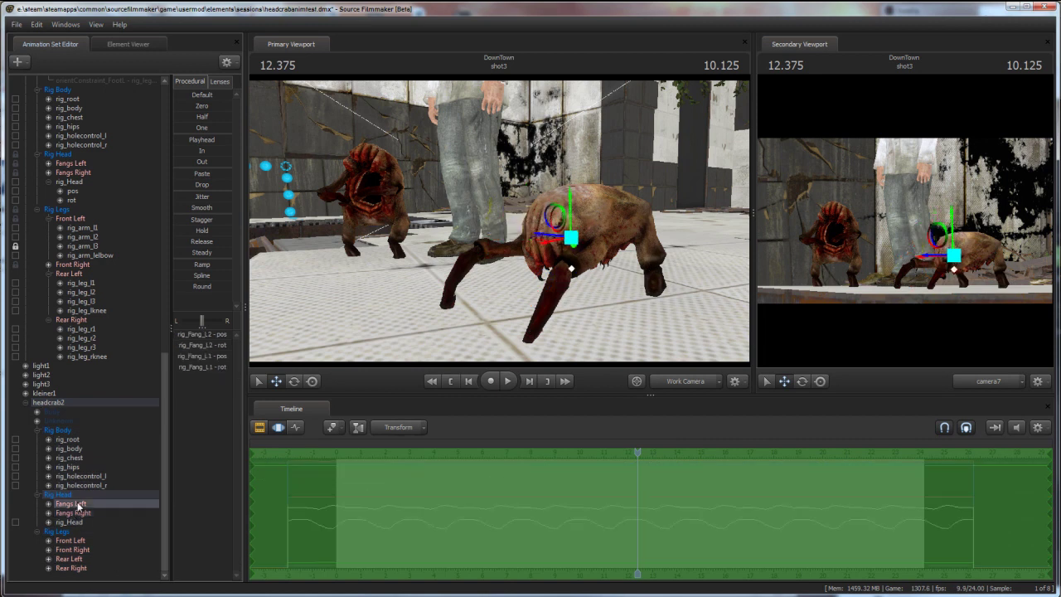
{"action": "left_click", "coordinate": [77, 522]}
{"action": "key", "text": "e"}
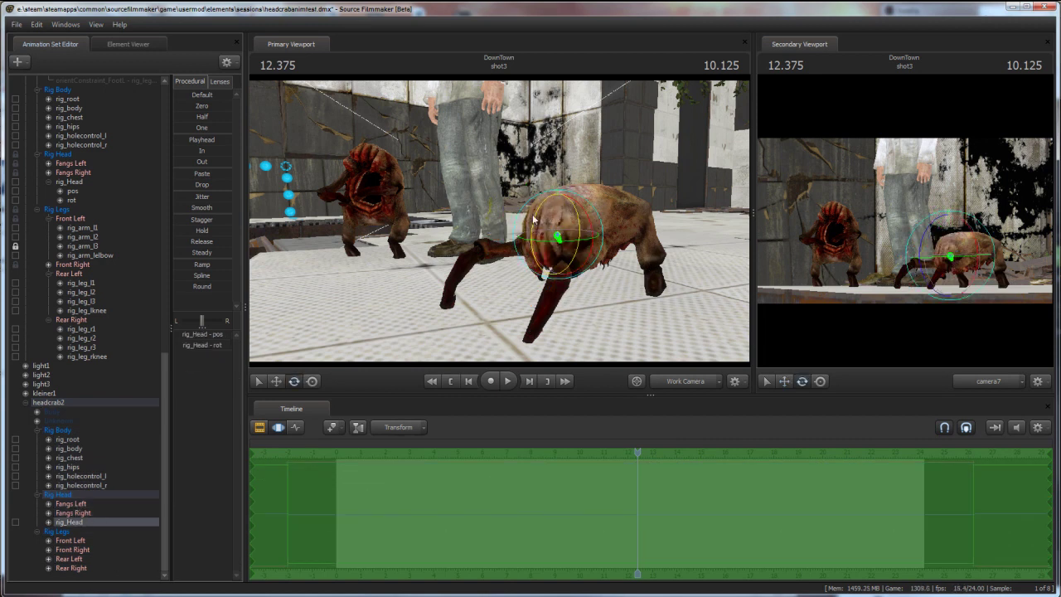
{"action": "left_click_drag", "start_coordinate": [531, 220], "coordinate": [544, 274]}
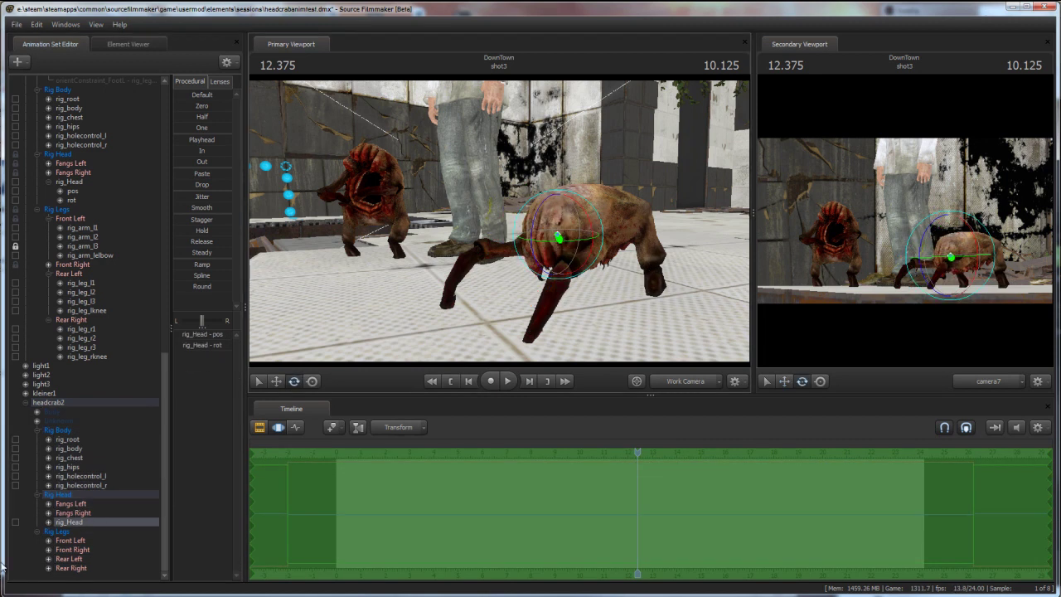
Step: Expand the Fangs Left and Fangs Right groups under headcrab2's Rig Head and face the headcrab from the front
{"action": "left_click", "coordinate": [48, 514]}
{"action": "left_click", "coordinate": [48, 504]}
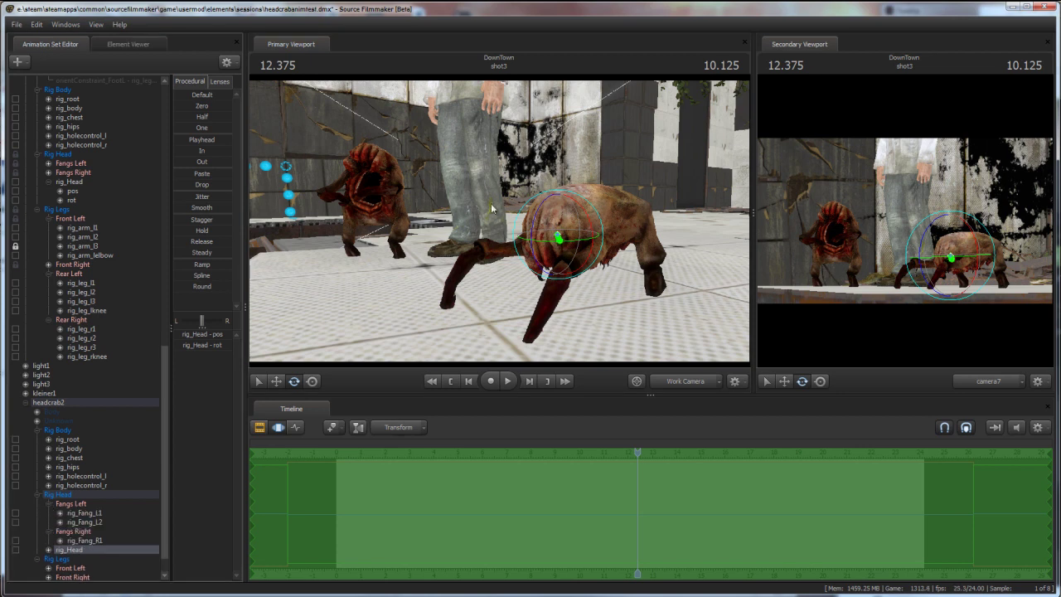
{"action": "key", "text": "a"}
{"action": "left_click_drag", "start_coordinate": [505, 219], "coordinate": [586, 217]}
{"action": "key", "text": "w"}
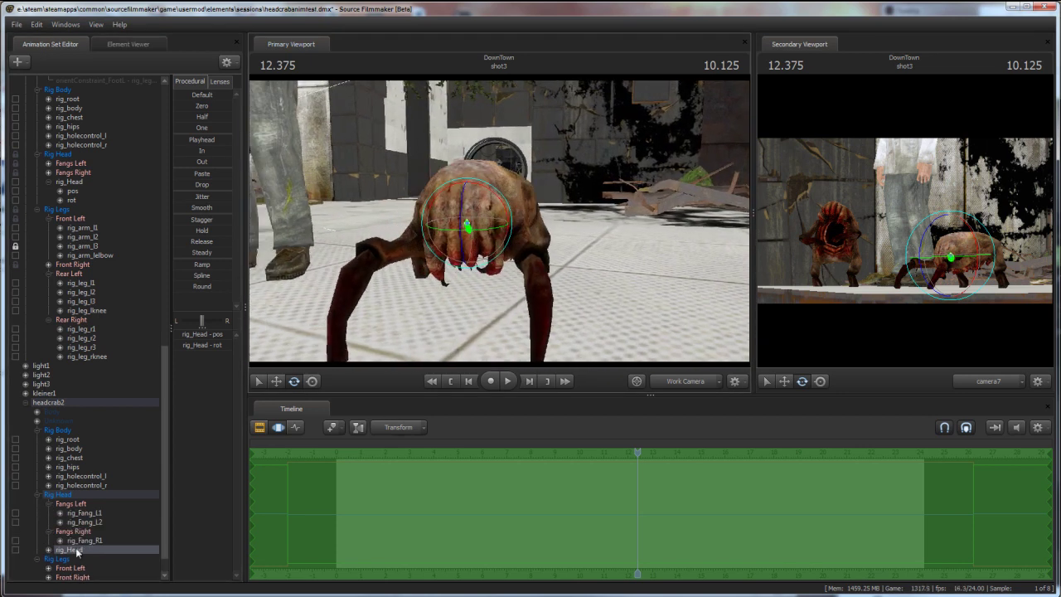
Step: Rotate headcrab2's rig_Head control so the head turns and tilts on the body
{"action": "scroll", "coordinate": [60, 564], "scroll_direction": "down", "scroll_amount": 1}
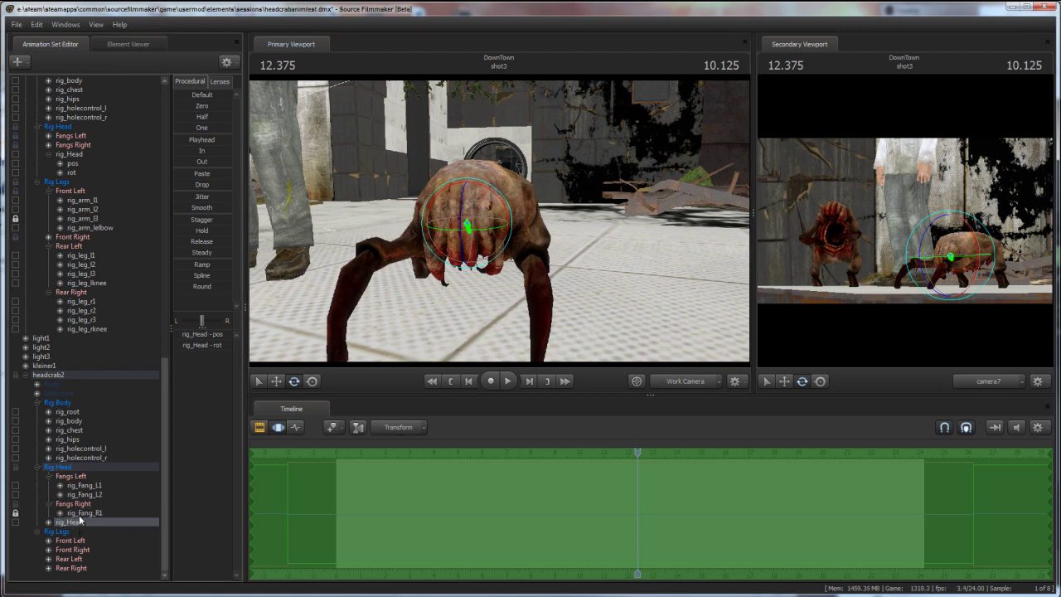
{"action": "mouse_move", "coordinate": [74, 522]}
{"action": "left_mouse_down"}
{"action": "mouse_move", "coordinate": [89, 492]}
{"action": "mouse_move", "coordinate": [77, 522]}
{"action": "left_mouse_up"}
{"action": "left_click_drag", "start_coordinate": [464, 233], "coordinate": [448, 255]}
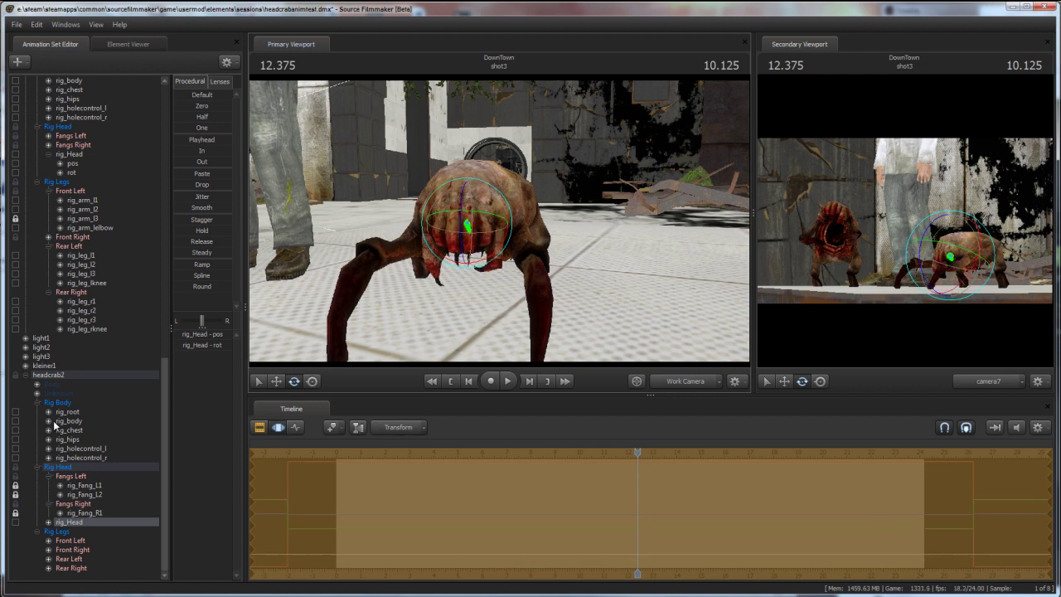
Step: Expand headcrab2's rig_body control and rotate the body with the Rotate tool
{"action": "left_click", "coordinate": [54, 423]}
{"action": "left_click", "coordinate": [80, 423]}
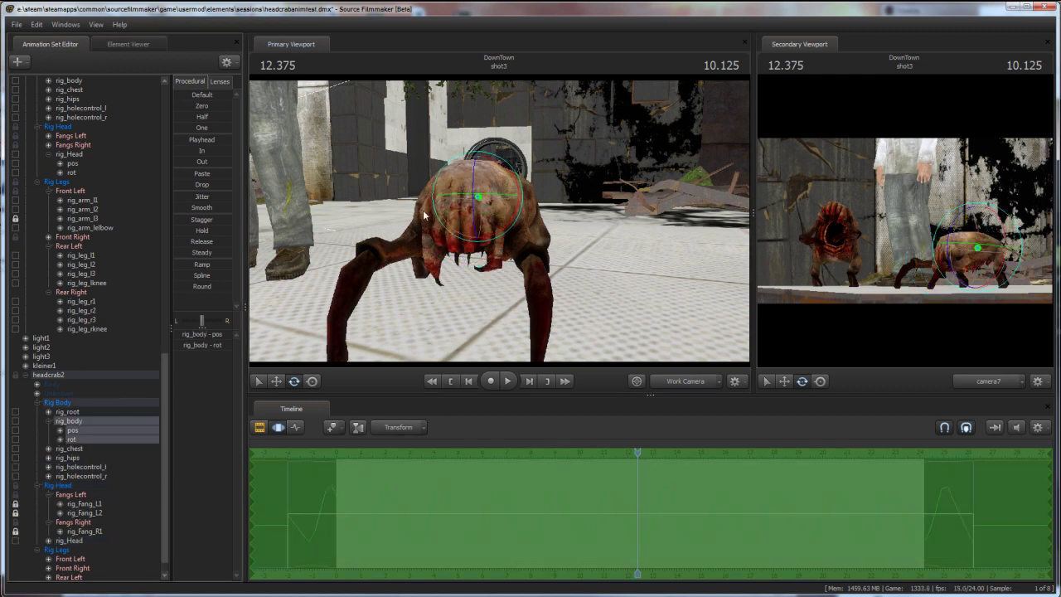
{"action": "left_click_drag", "start_coordinate": [481, 173], "coordinate": [496, 220]}
Step: Reposition headcrab2's rig_body freely with the Screen manipulator, undoing an unwanted move along the way
{"action": "key", "text": "t"}
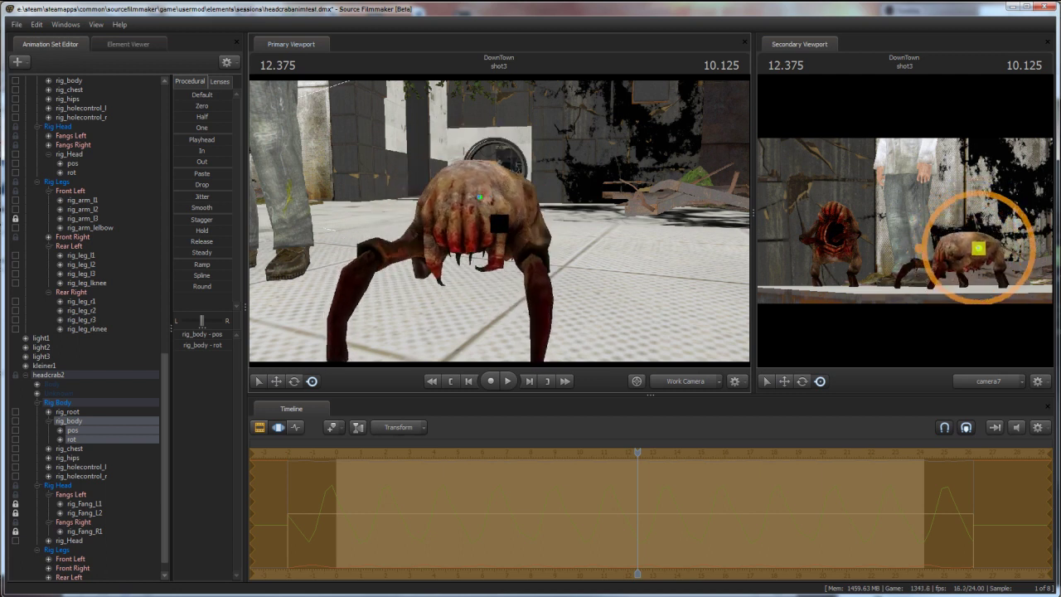
{"action": "left_click_drag", "start_coordinate": [498, 222], "coordinate": [497, 222]}
{"action": "left_click_drag", "start_coordinate": [658, 263], "coordinate": [500, 222]}
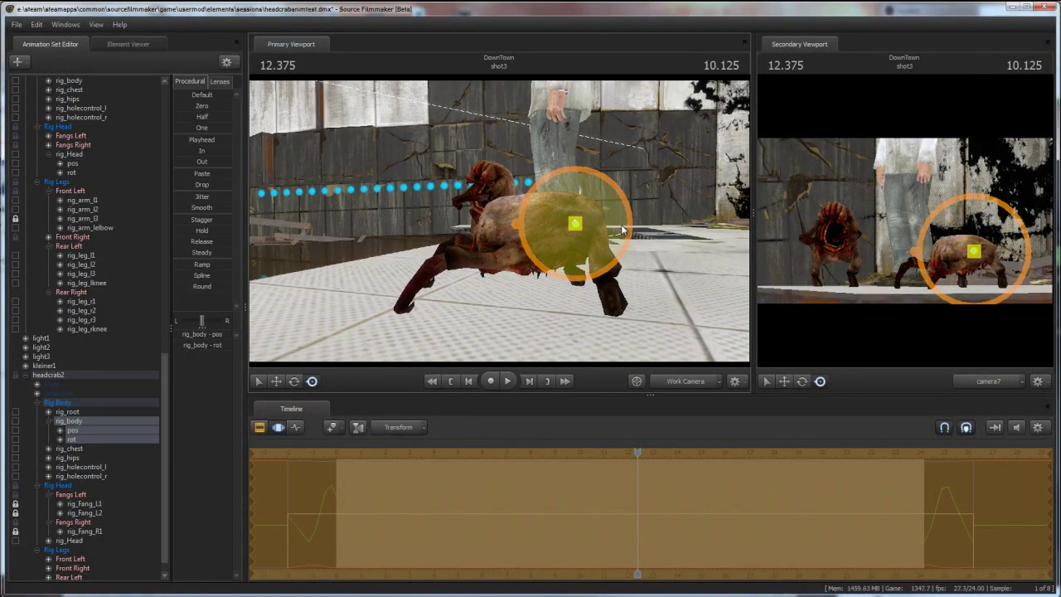
{"action": "left_click_drag", "start_coordinate": [575, 224], "coordinate": [491, 222]}
{"action": "mouse_move", "coordinate": [552, 201]}
{"action": "left_mouse_down"}
{"action": "mouse_move", "coordinate": [546, 190]}
{"action": "mouse_move", "coordinate": [557, 191]}
{"action": "left_mouse_up"}
{"action": "key", "text": "ctrl+z"}
{"action": "left_click_drag", "start_coordinate": [461, 315], "coordinate": [503, 226]}
{"action": "key", "text": "a"}
{"action": "key", "text": "a"}
{"action": "left_click_drag", "start_coordinate": [516, 263], "coordinate": [519, 256]}
{"action": "key", "text": "d"}
{"action": "left_click_drag", "start_coordinate": [622, 320], "coordinate": [498, 220]}
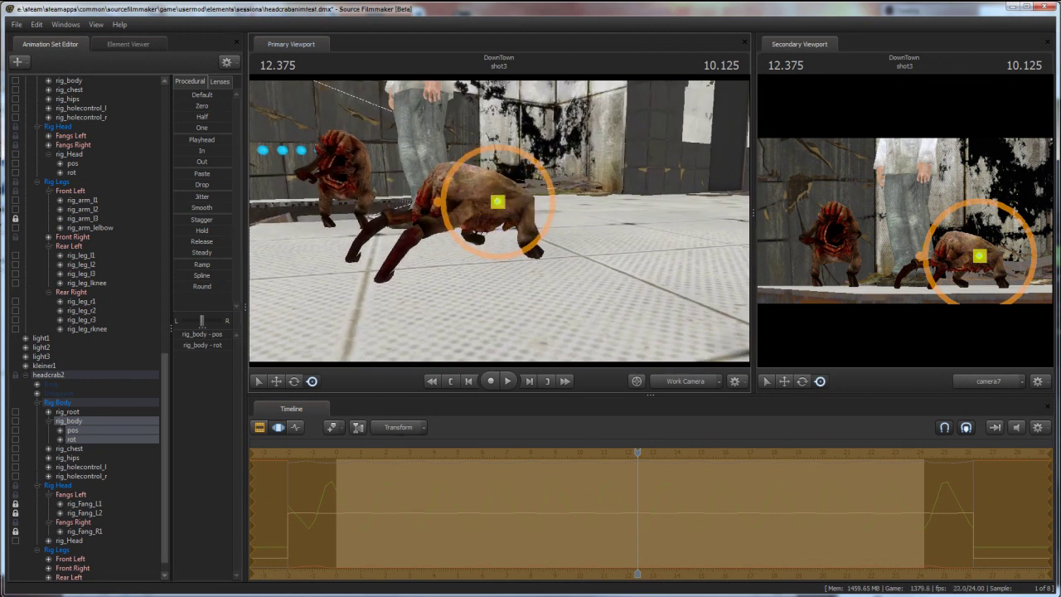
Step: Shift the rig_holecontrol_r and rig_holecontrol_l controls on headcrab2's underside to reshape the mouth hole
{"action": "scroll", "coordinate": [91, 492], "scroll_direction": "down", "scroll_amount": 1}
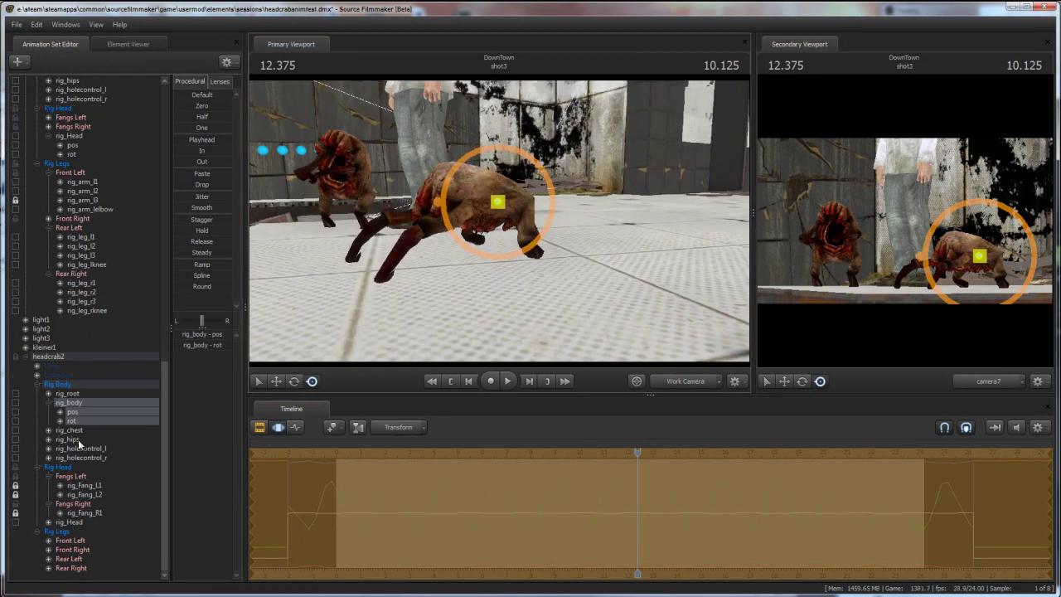
{"action": "left_click", "coordinate": [79, 449]}
{"action": "left_click", "coordinate": [60, 458]}
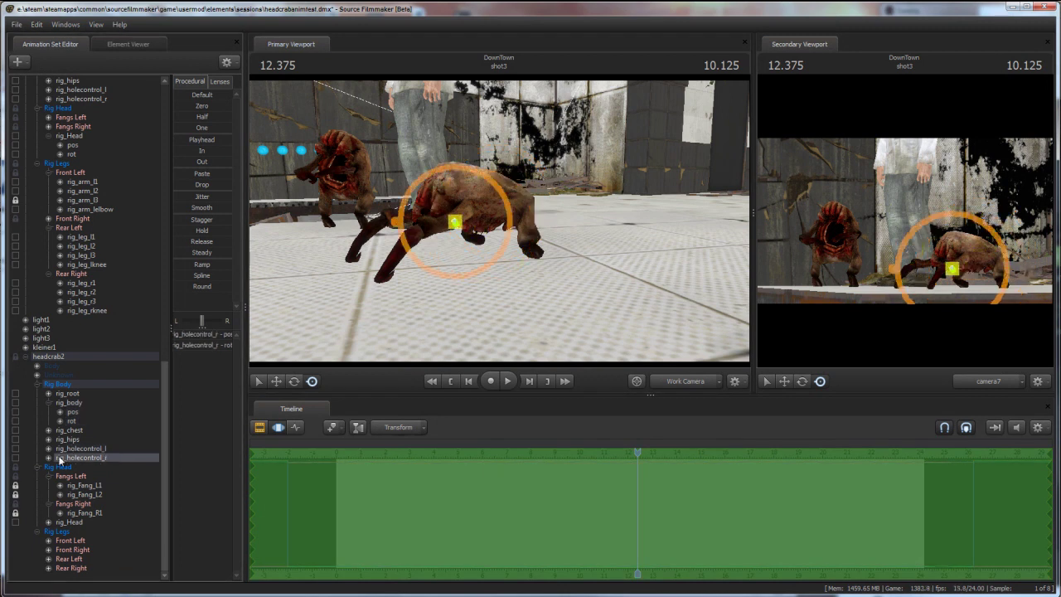
{"action": "left_click_drag", "start_coordinate": [498, 217], "coordinate": [502, 237]}
{"action": "left_click_drag", "start_coordinate": [612, 242], "coordinate": [603, 270]}
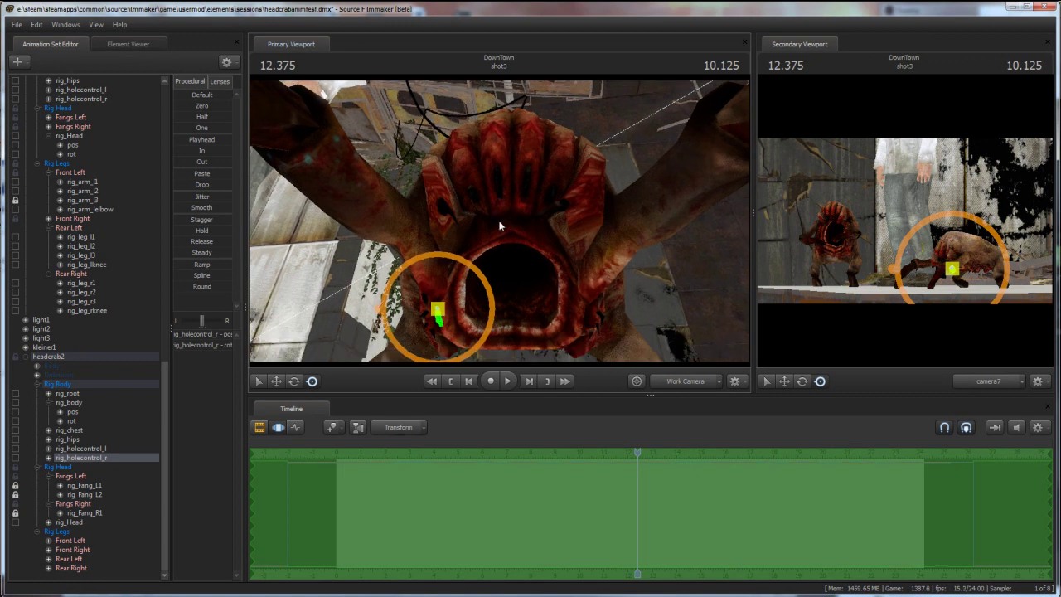
{"action": "left_click_drag", "start_coordinate": [439, 308], "coordinate": [483, 302]}
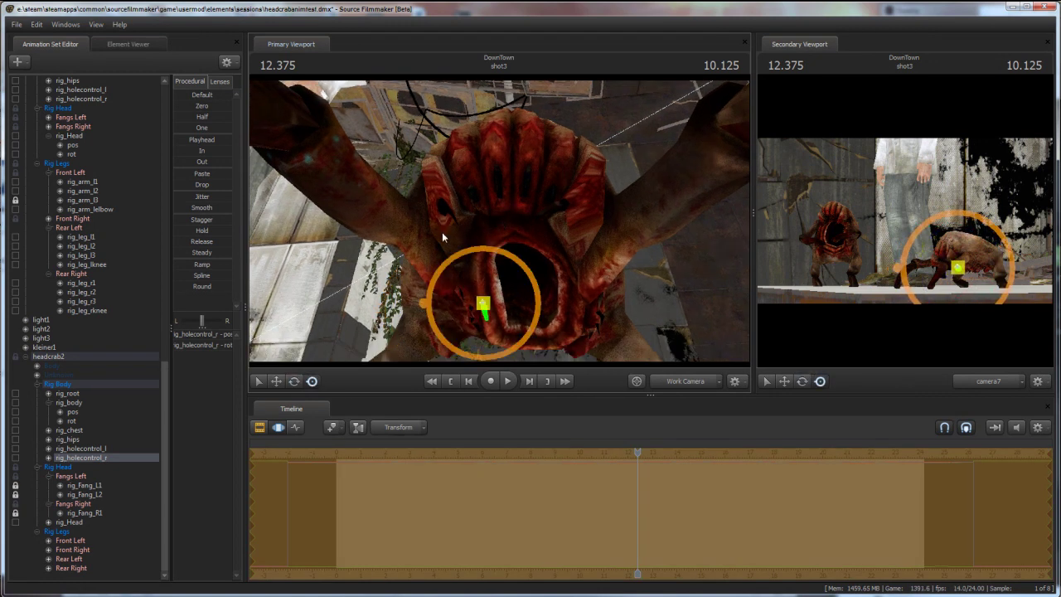
{"action": "left_click", "coordinate": [83, 448]}
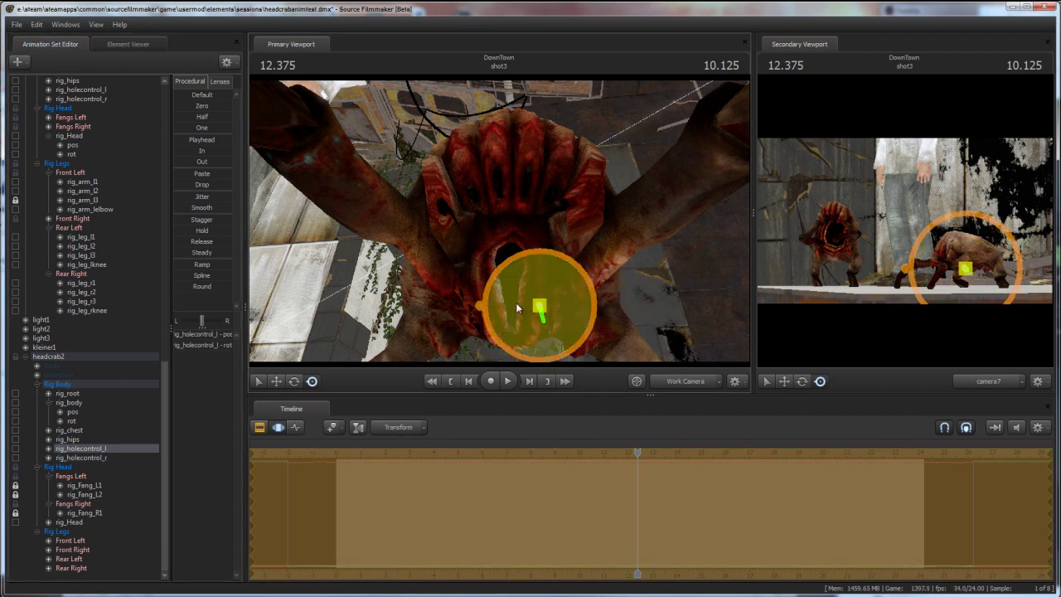
{"action": "left_click_drag", "start_coordinate": [535, 305], "coordinate": [567, 309]}
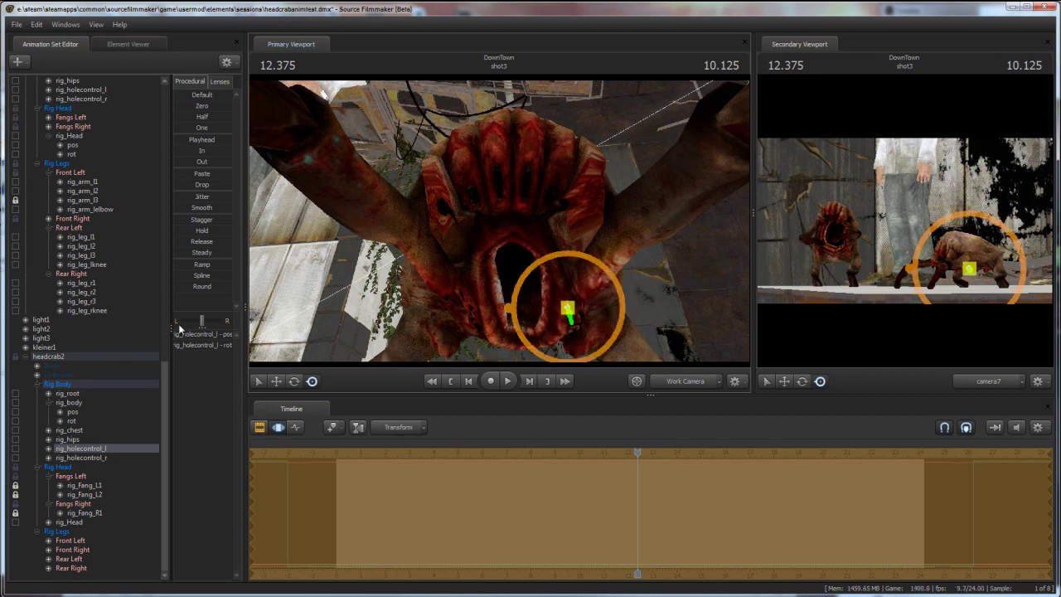
{"action": "left_click", "coordinate": [98, 460]}
Step: Show rig_body's curves in the Graph Editor and place the playhead just after the shot's start
{"action": "left_click_drag", "start_coordinate": [610, 217], "coordinate": [513, 218]}
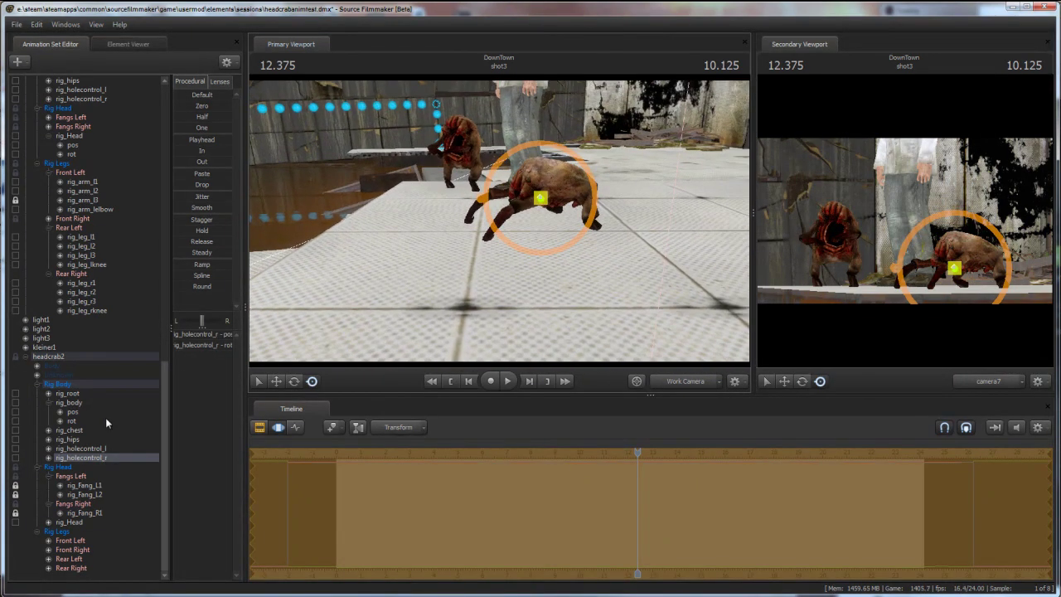
{"action": "left_click", "coordinate": [70, 403]}
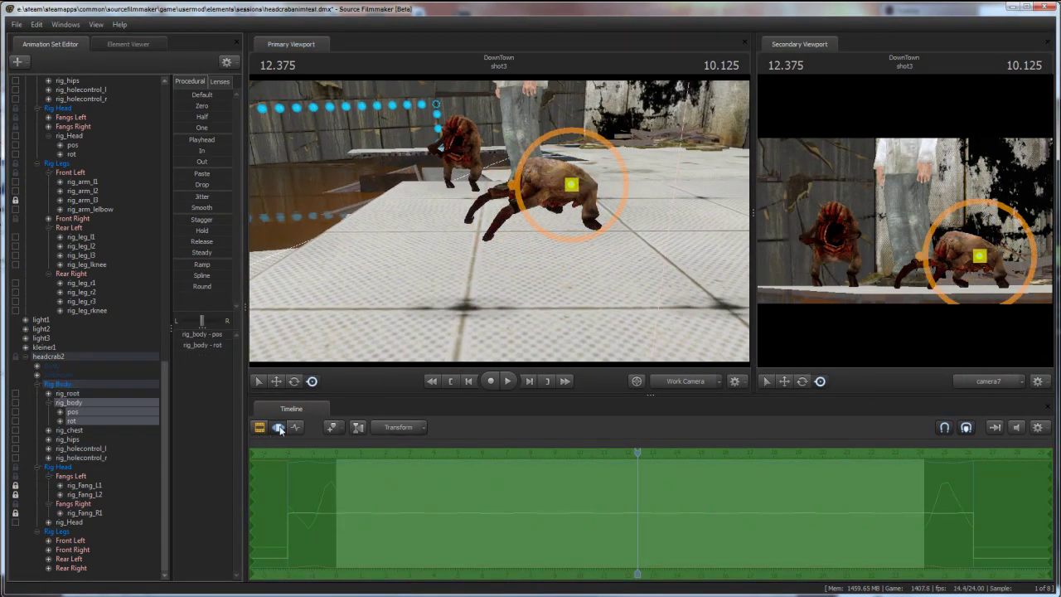
{"action": "left_click", "coordinate": [297, 428]}
{"action": "left_click_drag", "start_coordinate": [421, 333], "coordinate": [539, 348]}
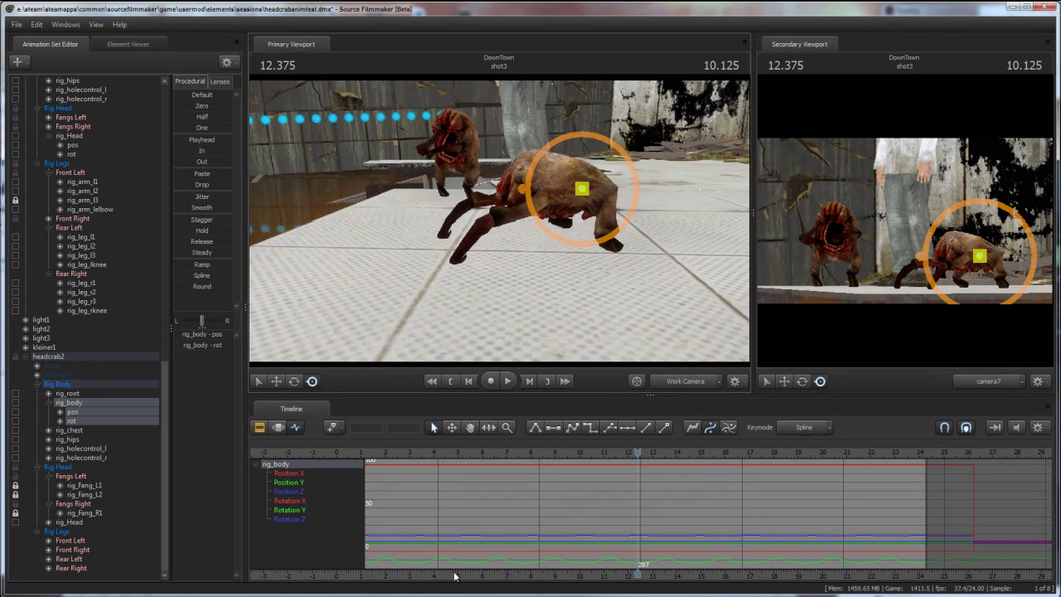
{"action": "middle_click_drag", "start_coordinate": [448, 556], "coordinate": [710, 583]}
{"action": "left_click", "coordinate": [603, 452]}
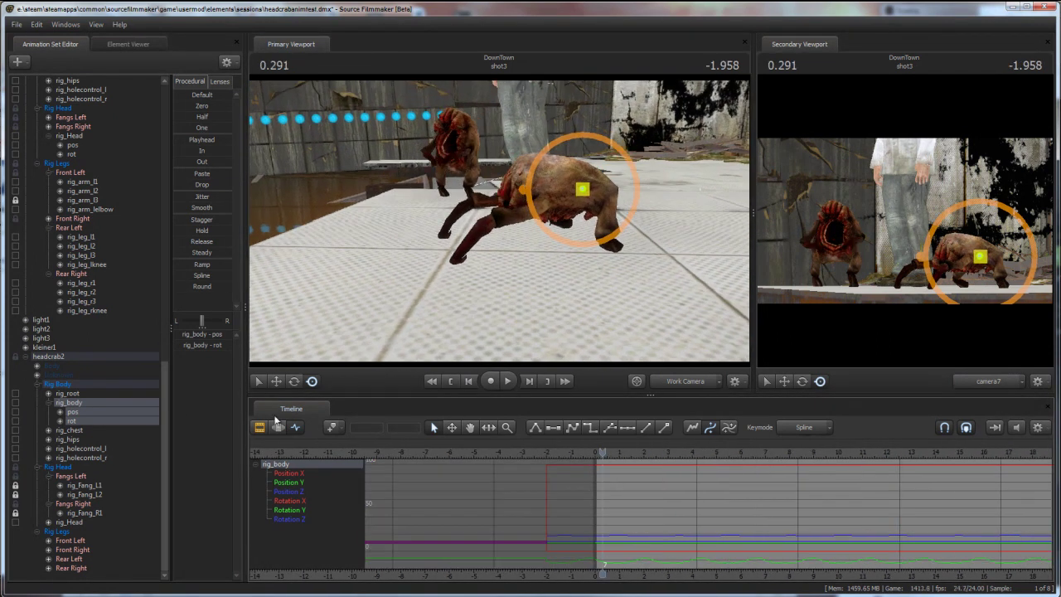
Step: Select the whole headcrab2 animation set and key all its controls at 0.375 and 0.958 seconds
{"action": "left_click", "coordinate": [56, 357]}
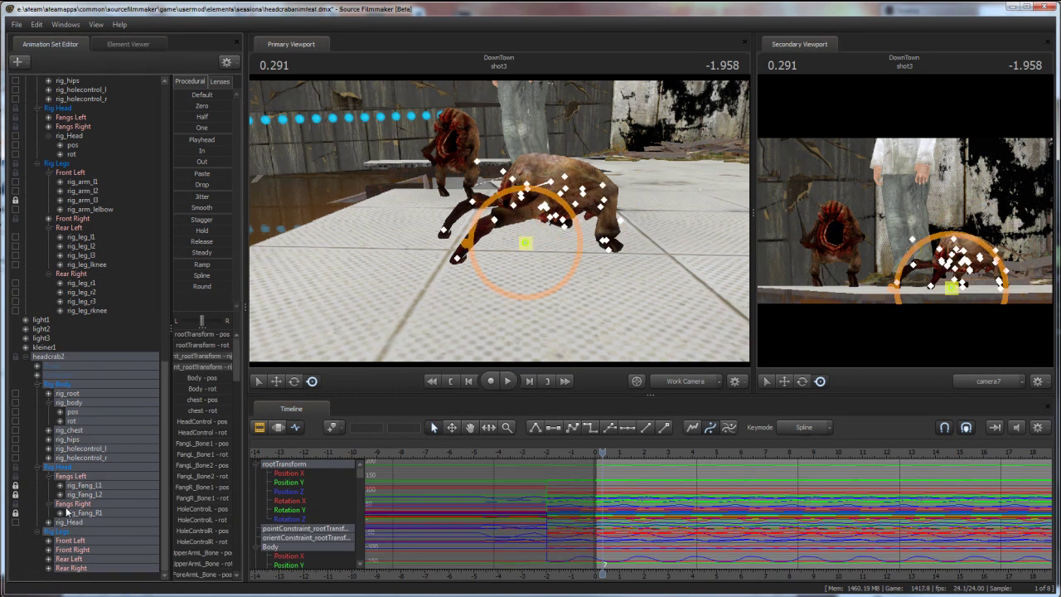
{"action": "scroll", "coordinate": [625, 475], "scroll_direction": "up", "scroll_amount": 3}
{"action": "left_click", "coordinate": [607, 453]}
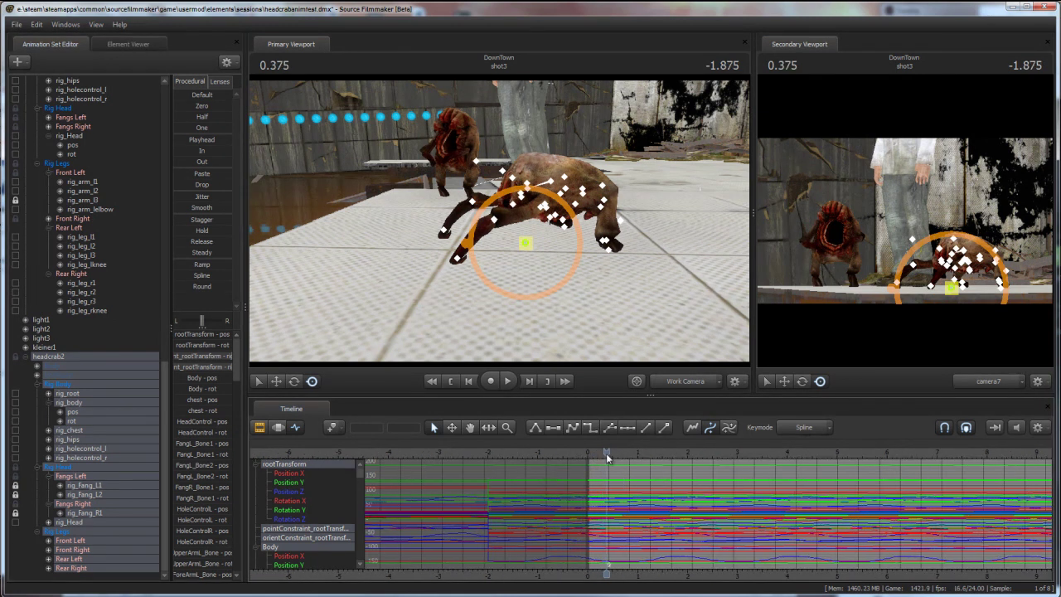
{"action": "scroll", "coordinate": [607, 465], "scroll_direction": "up", "scroll_amount": 3}
{"action": "left_click_drag", "start_coordinate": [606, 453], "coordinate": [701, 470]}
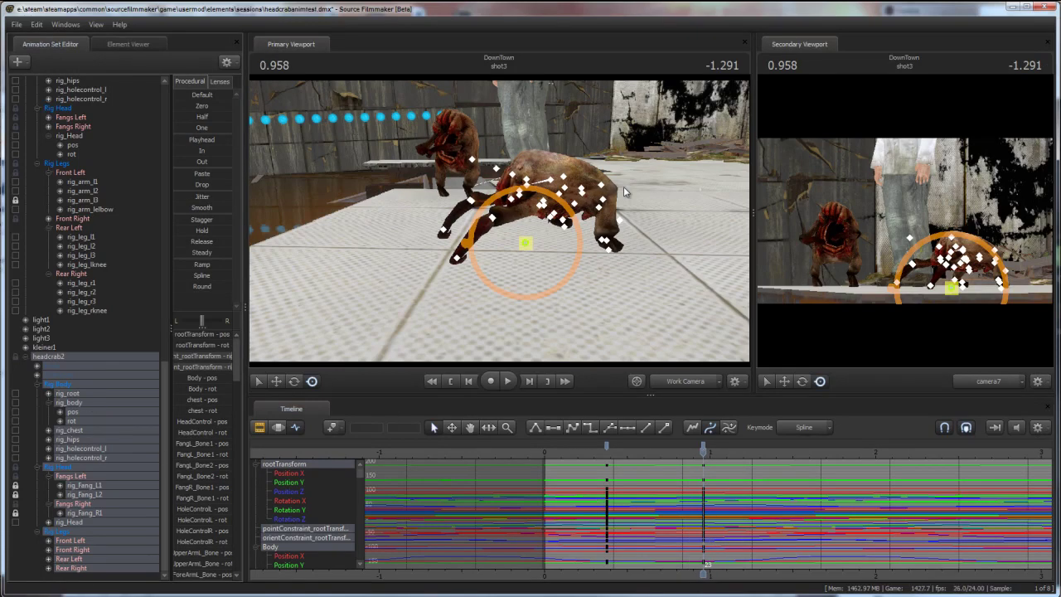
Step: Move rig_body forward along its red axis at the 0.958-second keyframe with the Move tool
{"action": "left_click", "coordinate": [69, 403]}
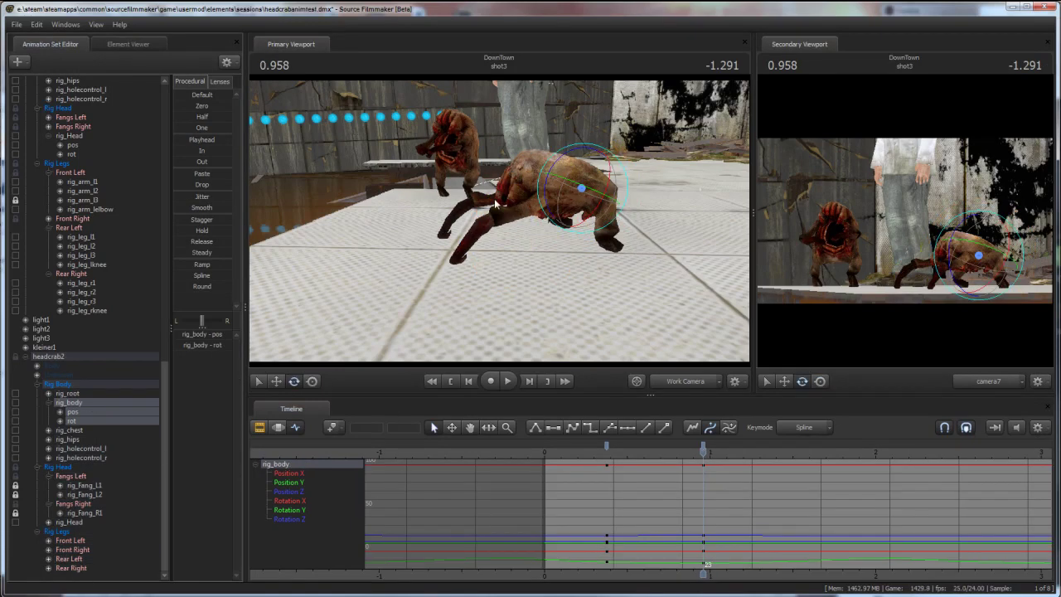
{"action": "left_click_drag", "start_coordinate": [498, 220], "coordinate": [500, 225]}
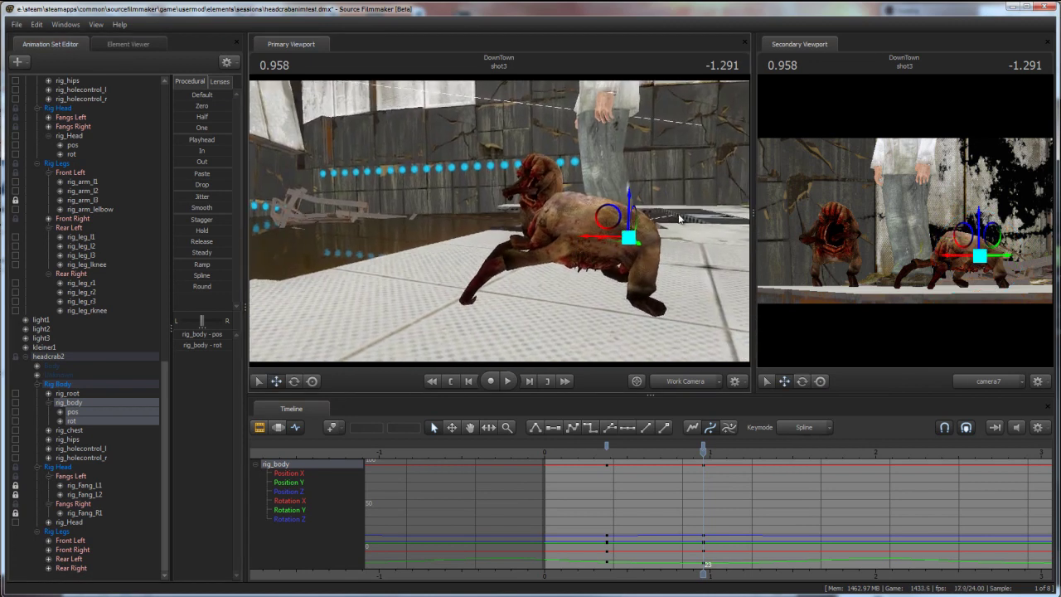
{"action": "left_click_drag", "start_coordinate": [599, 240], "coordinate": [539, 243]}
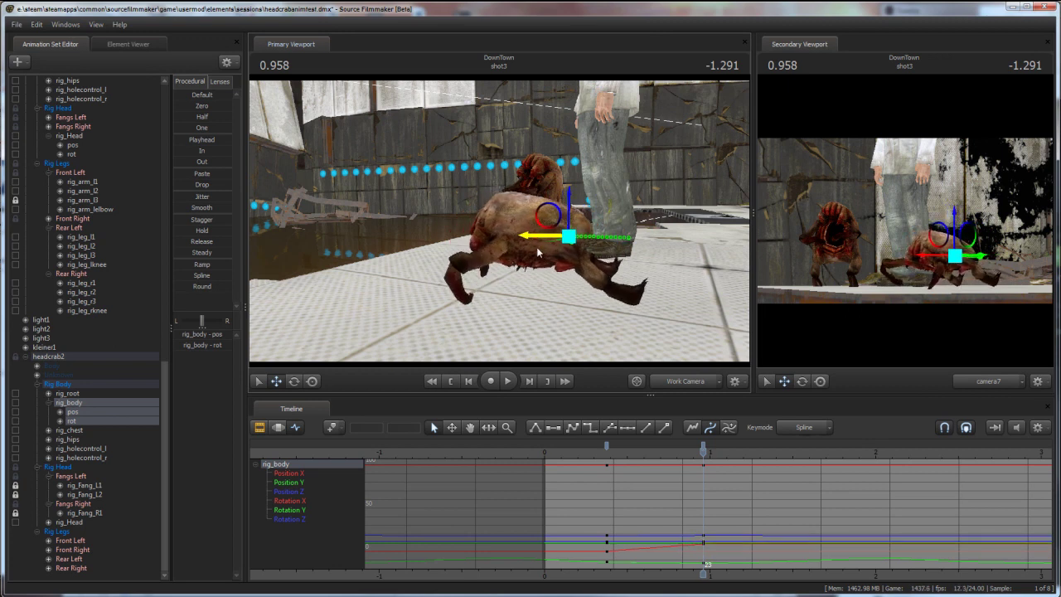
Step: Play the shot repeatedly from the first keyframe to check the timing of the body's forward move
{"action": "left_click", "coordinate": [606, 457]}
{"action": "key", "text": "space"}
{"action": "key", "text": "space"}
{"action": "left_click", "coordinate": [605, 458]}
{"action": "key", "text": "space"}
{"action": "key", "text": "space"}
{"action": "left_click", "coordinate": [617, 458]}
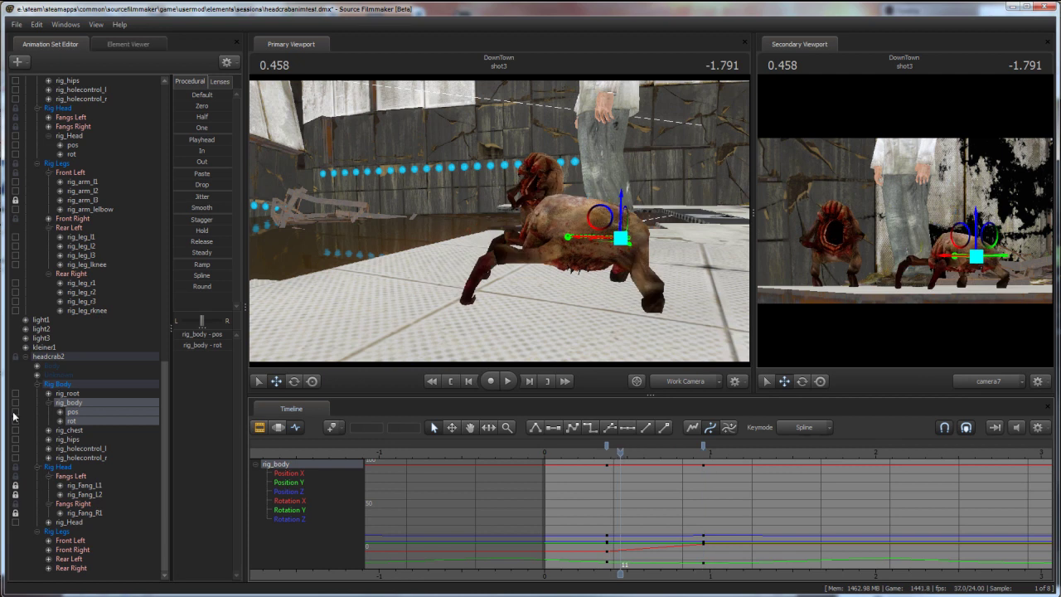
Step: Retime headcrab2's second keyframe earlier to 0.791 seconds for all controls and return the playhead to 0.375
{"action": "left_click", "coordinate": [56, 358]}
{"action": "left_click_drag", "start_coordinate": [704, 445], "coordinate": [676, 447]}
{"action": "key", "text": "space"}
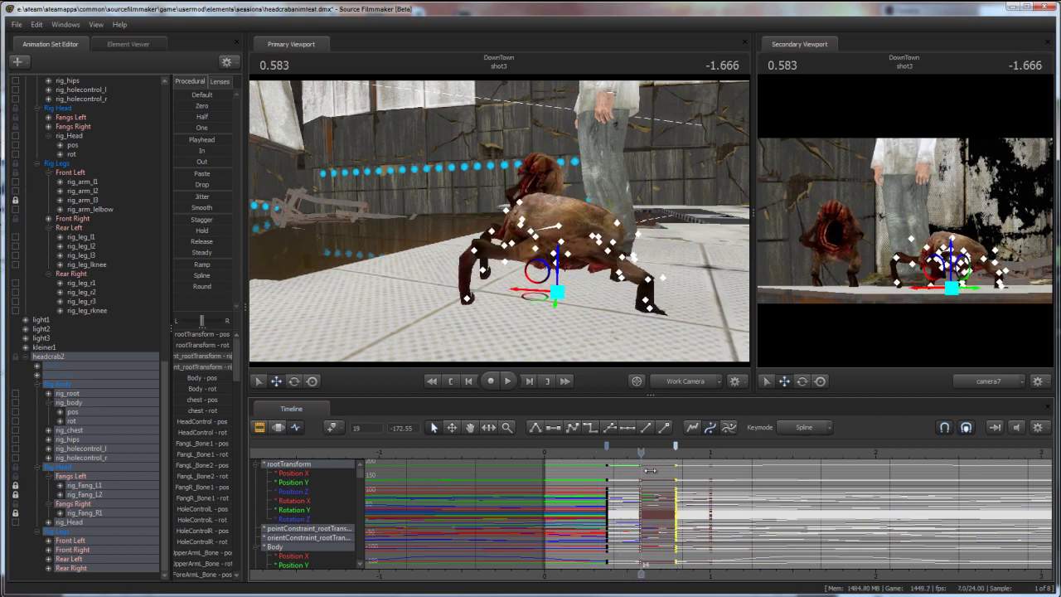
{"action": "left_click", "coordinate": [608, 462]}
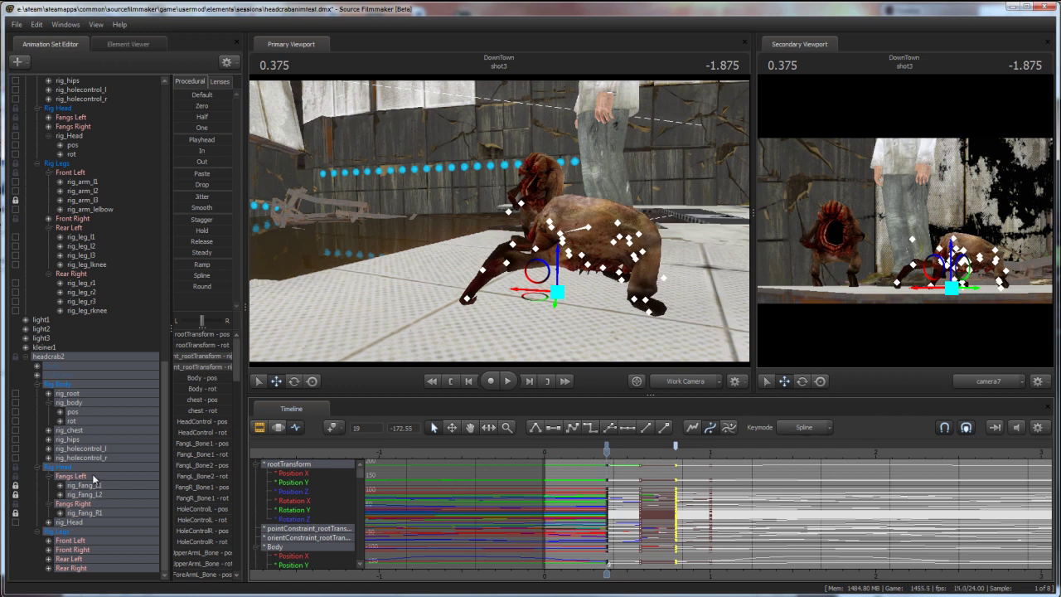
Step: Expand headcrab2's Front Left, Rear Right and Rear Left leg groups and select the front-left rig_arm_l3 control
{"action": "left_click", "coordinate": [48, 540]}
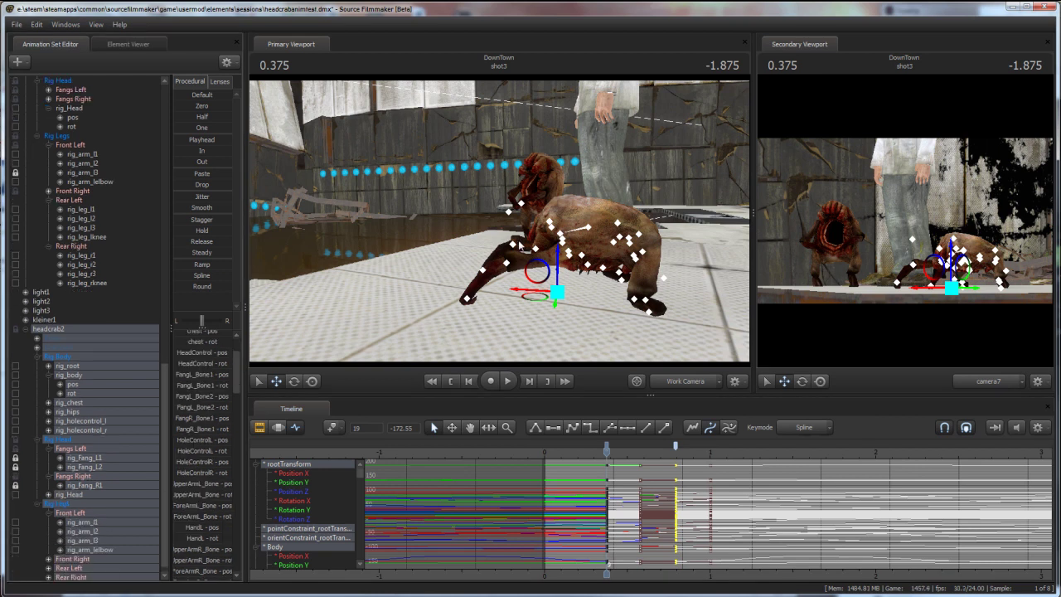
{"action": "scroll", "coordinate": [47, 556], "scroll_direction": "down", "scroll_amount": 1}
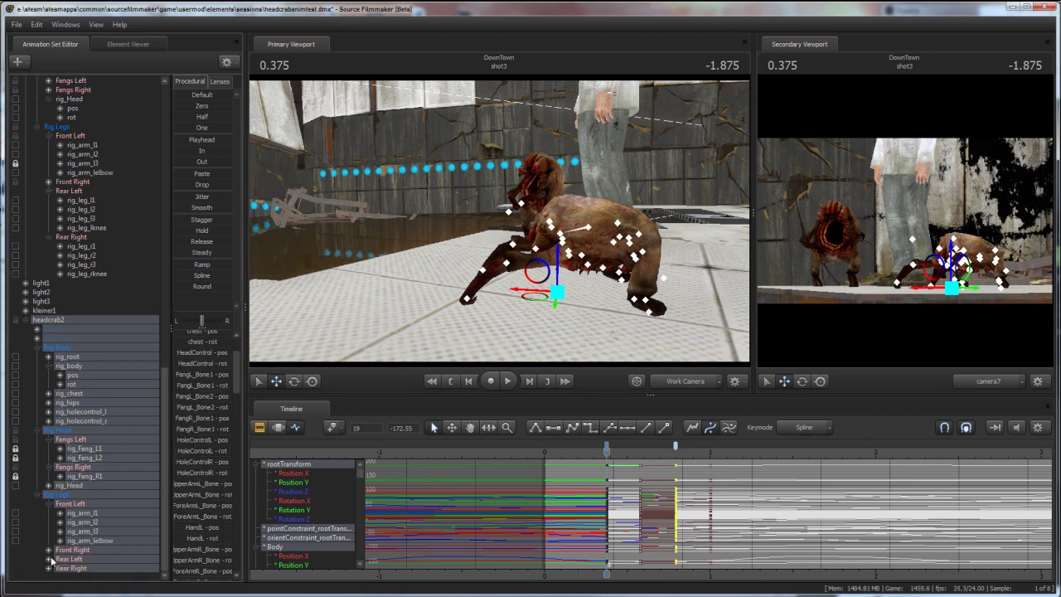
{"action": "left_click", "coordinate": [47, 568]}
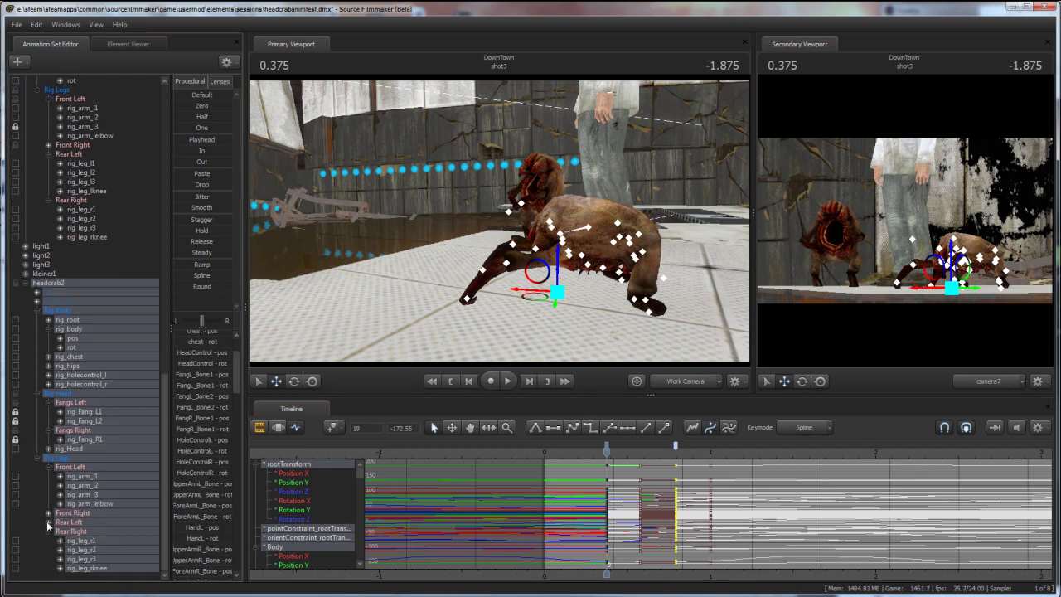
{"action": "left_click", "coordinate": [48, 522]}
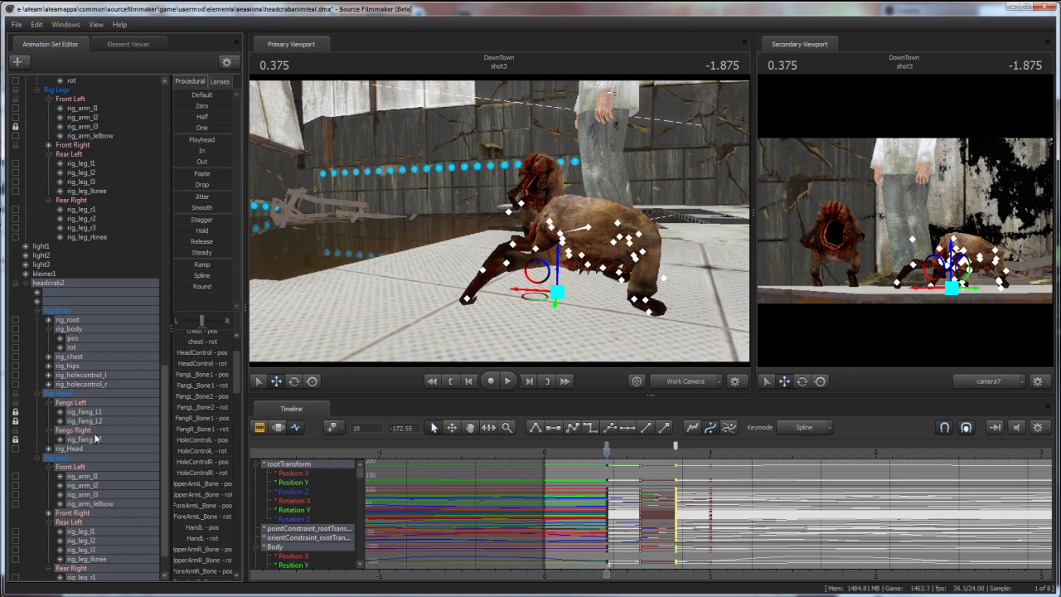
{"action": "left_click", "coordinate": [81, 495]}
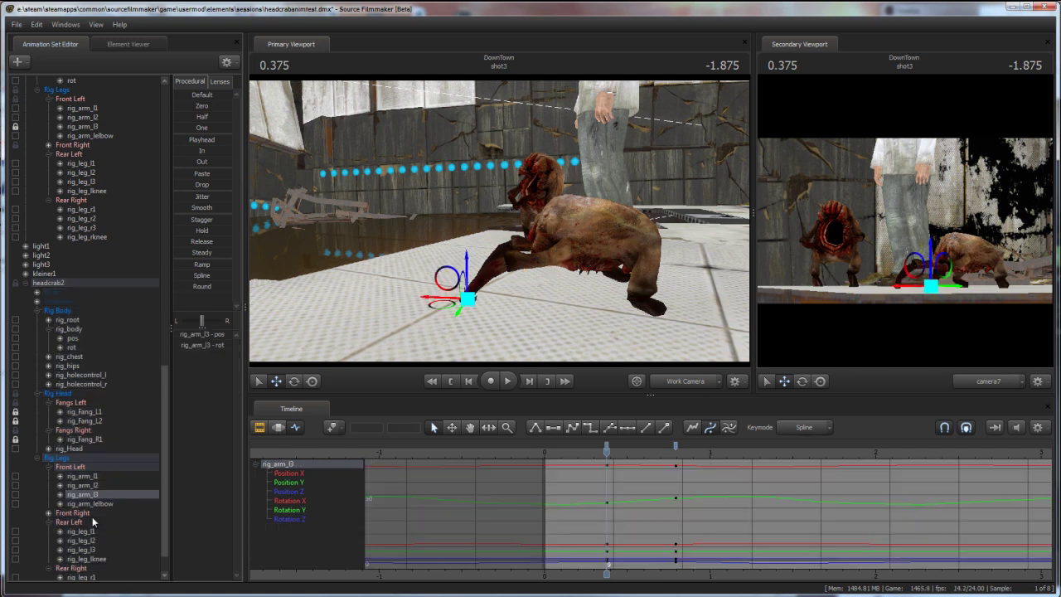
{"action": "scroll", "coordinate": [87, 579], "scroll_direction": "down", "scroll_amount": 1}
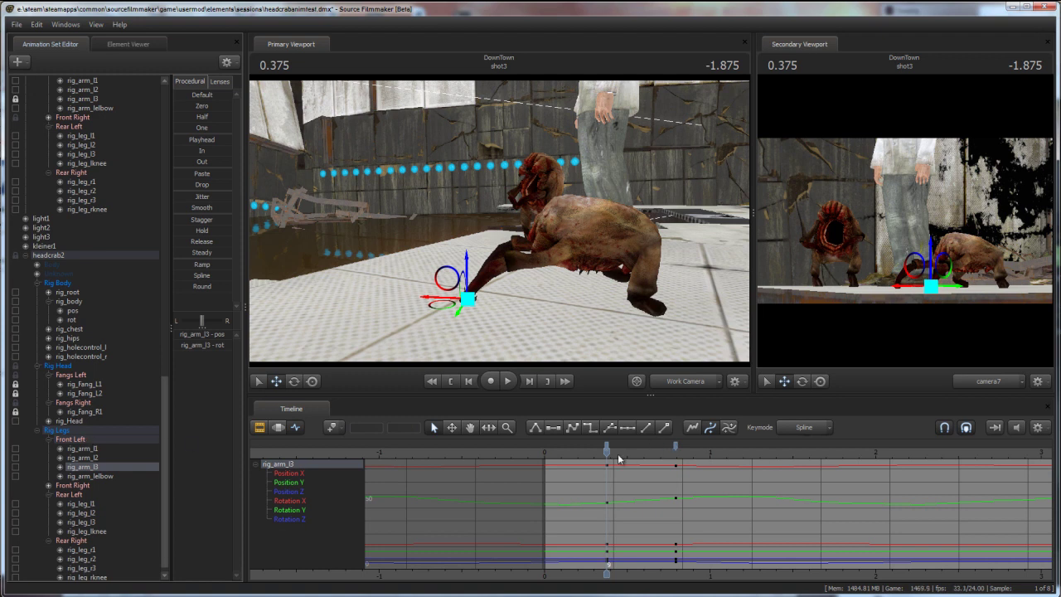
Step: Move rig_body further forward along its red axis at the 0.791-second keyframe
{"action": "mouse_move", "coordinate": [609, 455]}
{"action": "left_mouse_down"}
{"action": "mouse_move", "coordinate": [676, 456]}
{"action": "mouse_move", "coordinate": [606, 449]}
{"action": "left_mouse_up"}
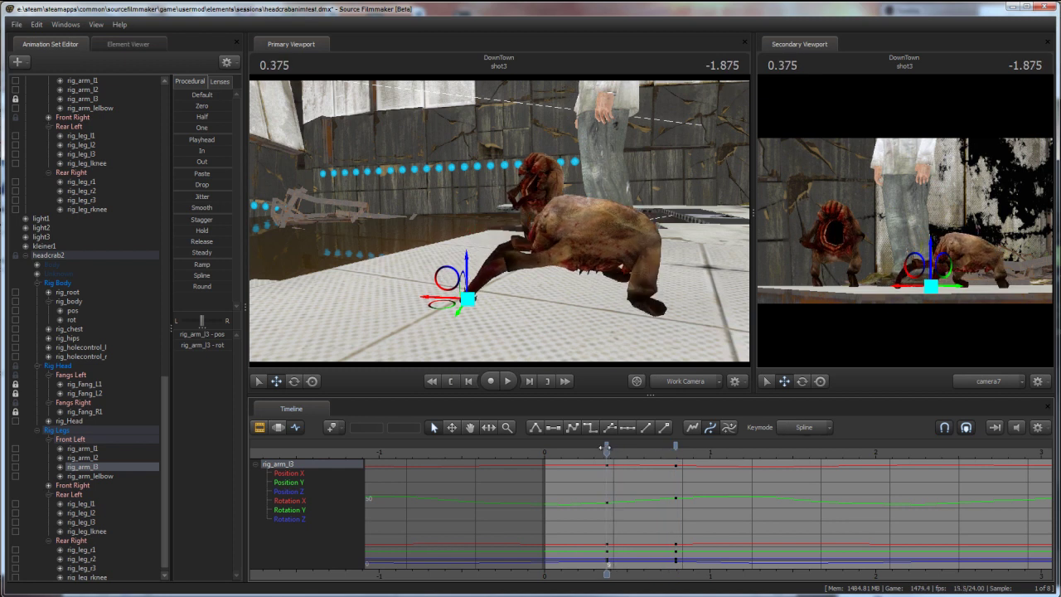
{"action": "left_click", "coordinate": [70, 302]}
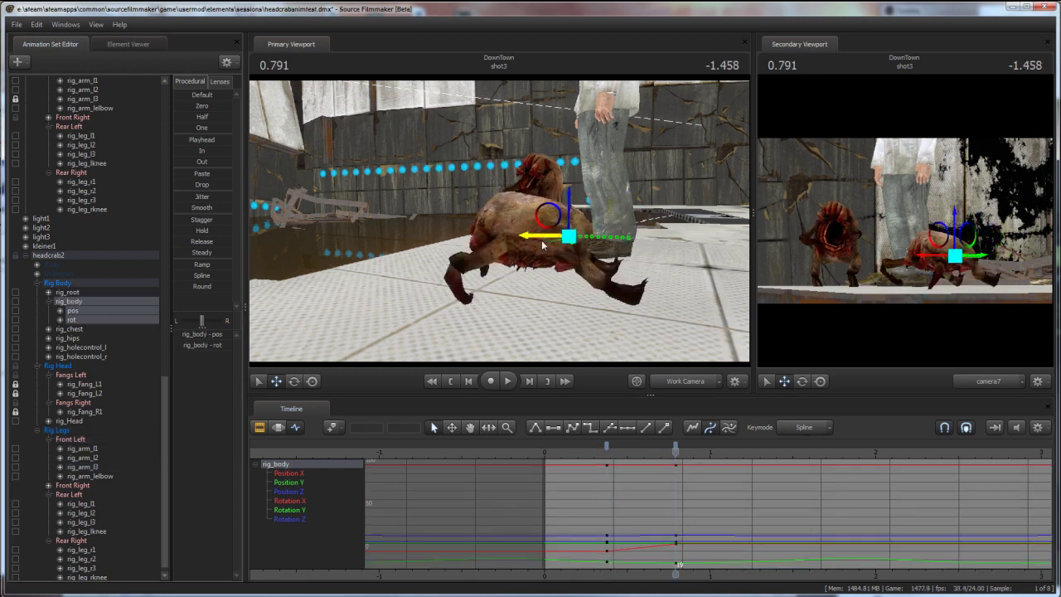
{"action": "left_click_drag", "start_coordinate": [534, 238], "coordinate": [465, 239]}
Step: Play the lunge from the first keyframe and jump between the two keyframes to compare the poses
{"action": "left_click", "coordinate": [605, 453]}
{"action": "key", "text": "space"}
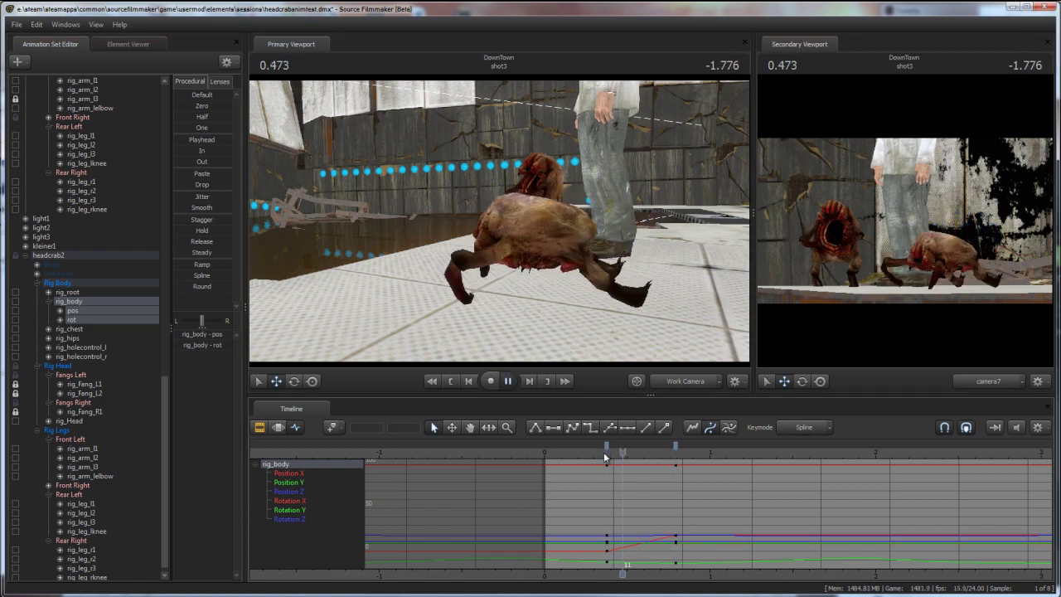
{"action": "key", "text": "space"}
{"action": "key", "text": "Down"}
{"action": "key", "text": "Up"}
{"action": "key", "text": "Down"}
{"action": "key", "text": "Up"}
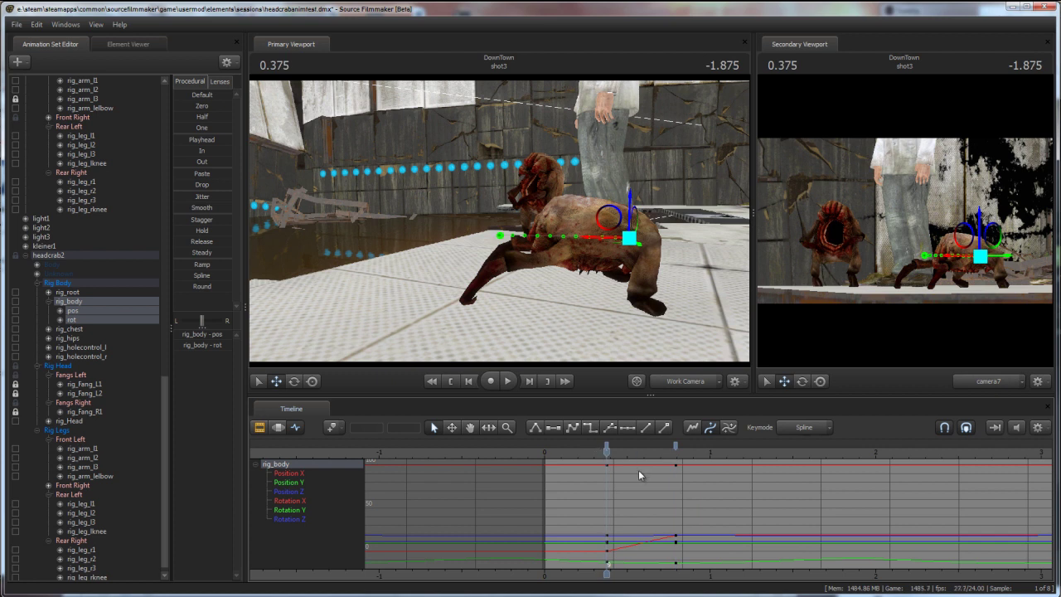
Step: Add a keyframe at 0.583 seconds for all of headcrab2's Rig Legs controls
{"action": "left_click", "coordinate": [89, 468]}
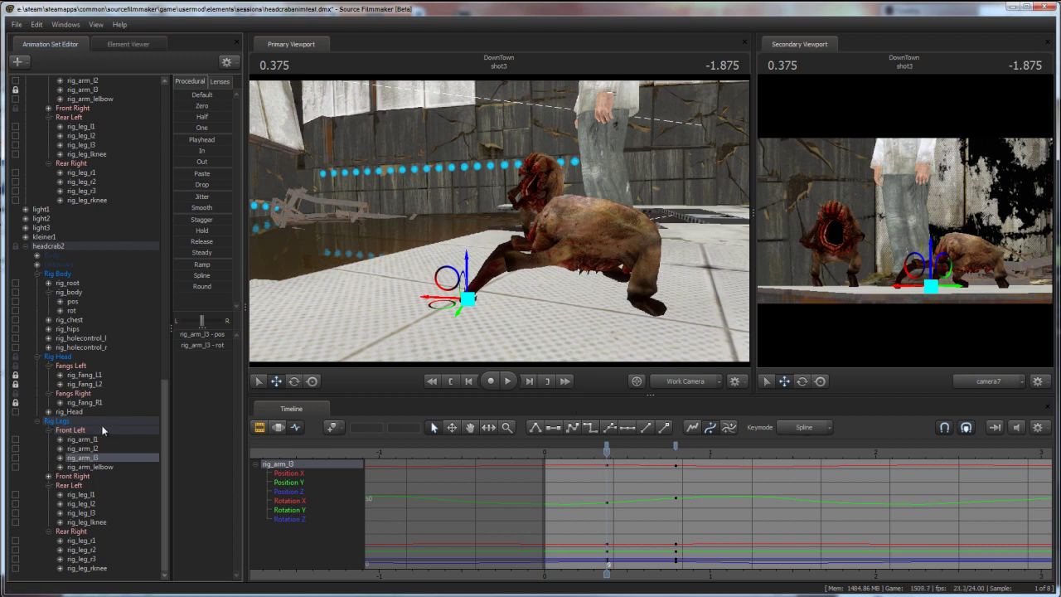
{"action": "left_click", "coordinate": [70, 430]}
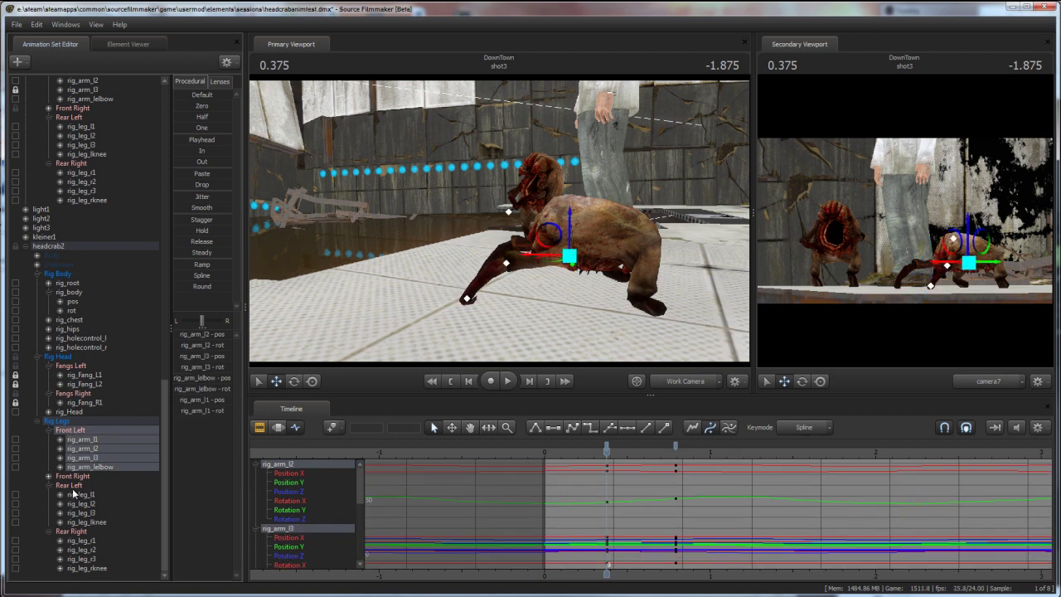
{"action": "left_click", "coordinate": [76, 532], "text": "ctrl"}
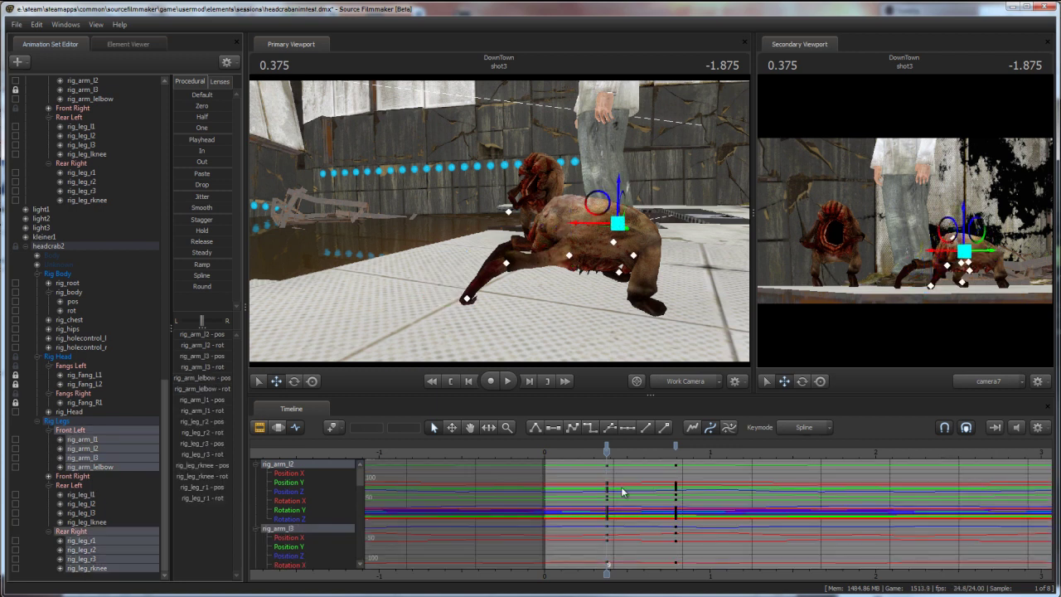
{"action": "left_click_drag", "start_coordinate": [635, 453], "coordinate": [641, 453]}
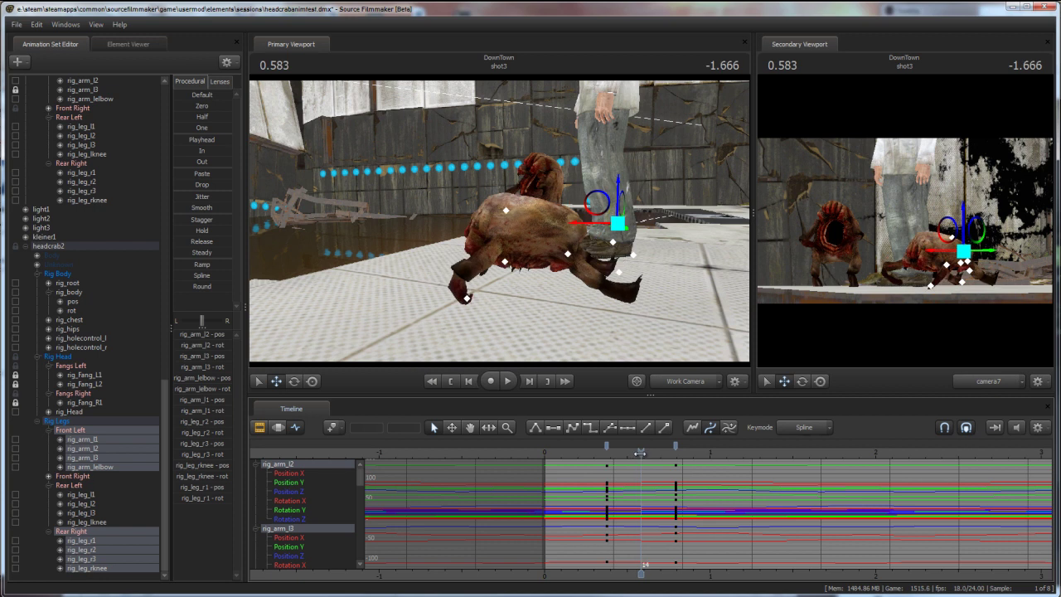
{"action": "left_click", "coordinate": [60, 422]}
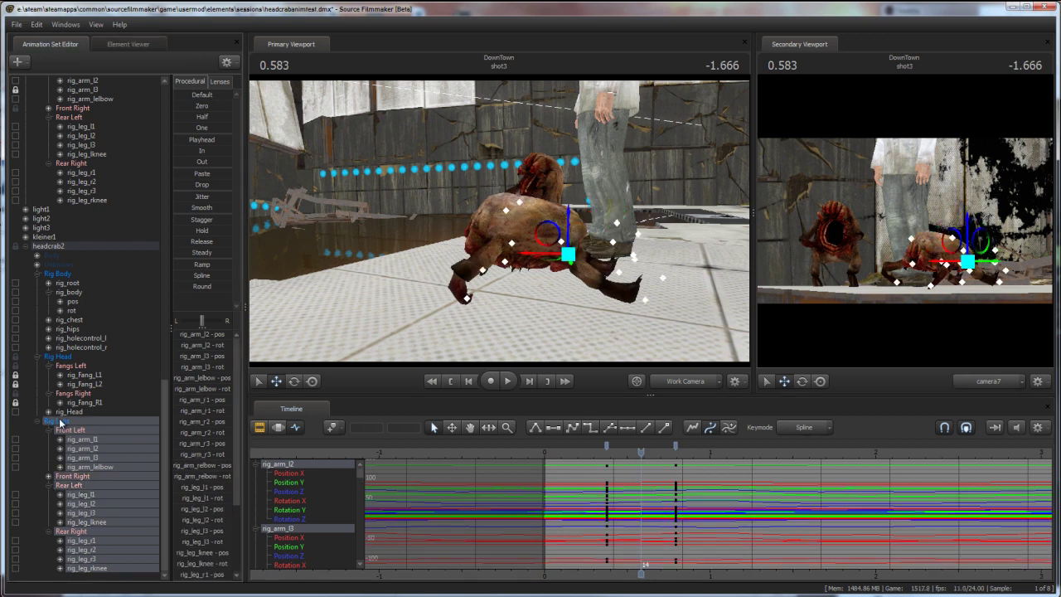
Step: Move the front-left rig_arm_l3 and the rear-right rig_leg_r3 forward along their red axes at the 0.583-second keyframe
{"action": "left_click", "coordinate": [87, 459]}
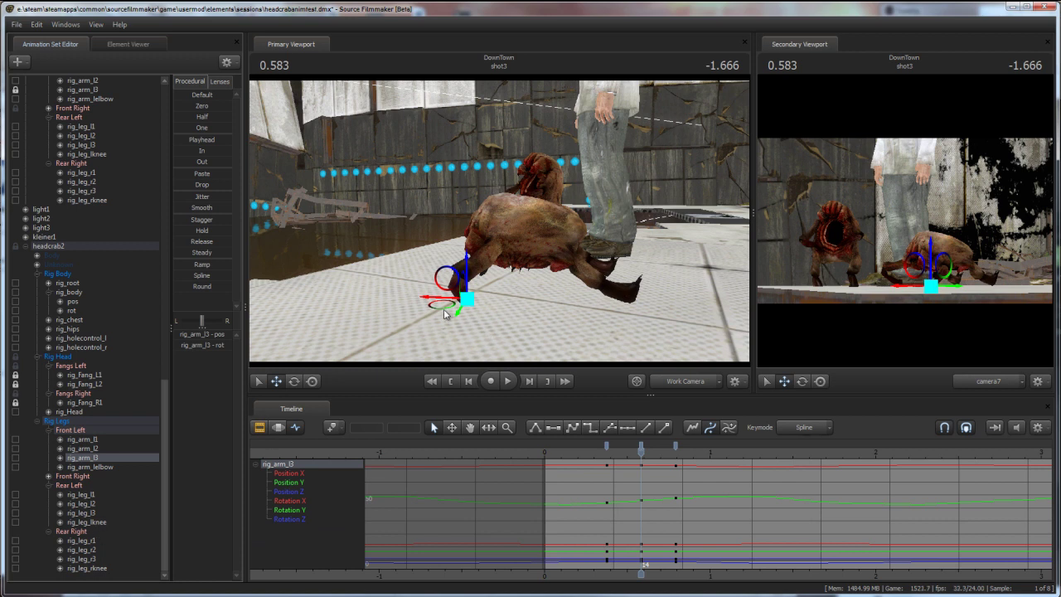
{"action": "left_click_drag", "start_coordinate": [452, 305], "coordinate": [391, 293]}
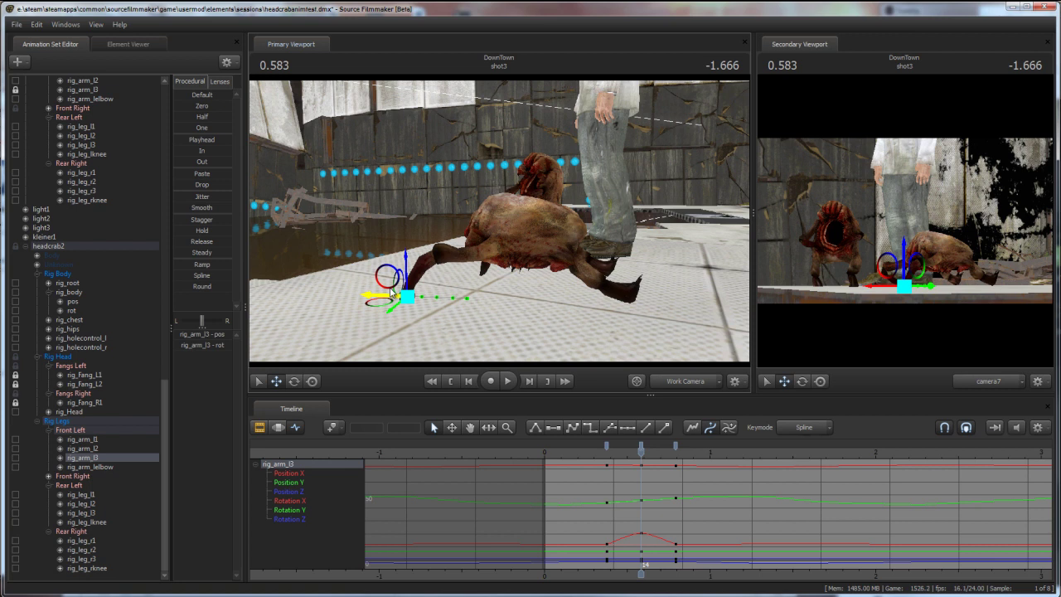
{"action": "left_click", "coordinate": [83, 513]}
{"action": "left_click", "coordinate": [83, 559]}
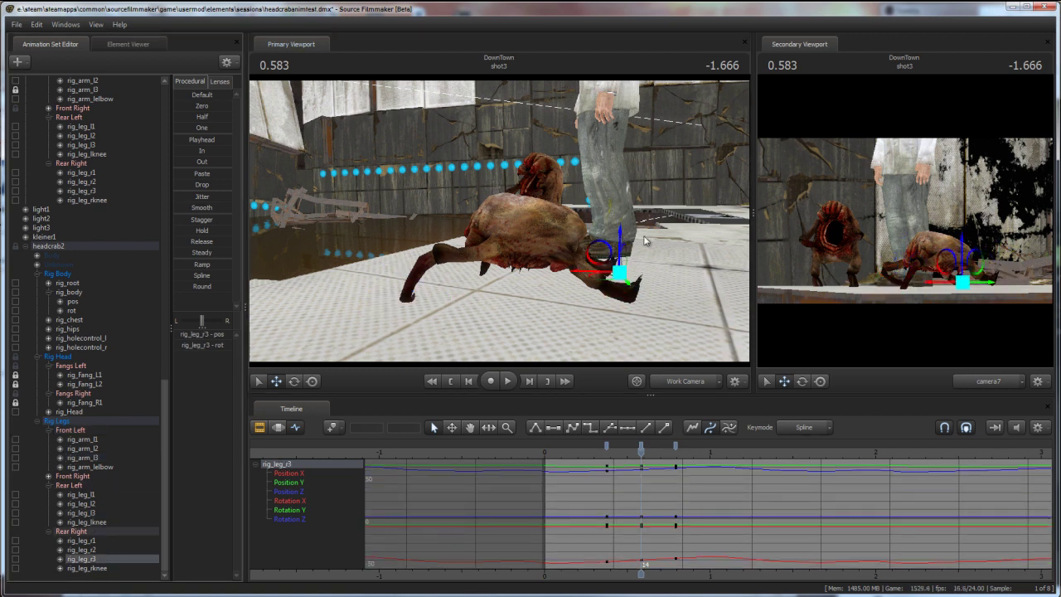
{"action": "left_click_drag", "start_coordinate": [584, 273], "coordinate": [523, 271]}
Step: From the opposite side, nudge rig_leg_r3 a little further along its red axis and raise it slightly at 0.583 seconds
{"action": "key", "text": "a"}
{"action": "left_click_drag", "start_coordinate": [594, 343], "coordinate": [498, 220]}
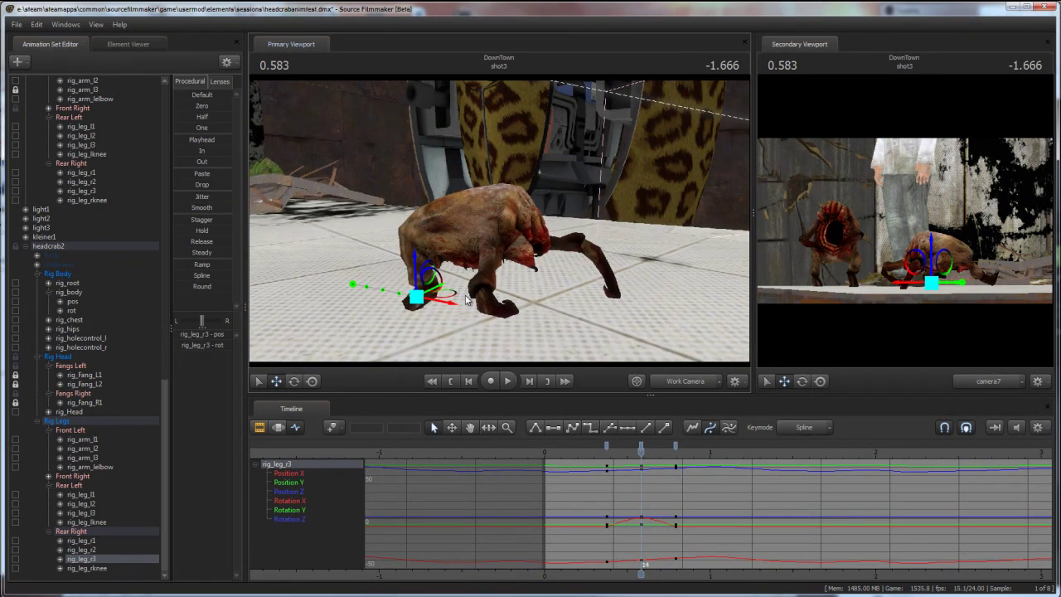
{"action": "left_click_drag", "start_coordinate": [455, 309], "coordinate": [467, 310]}
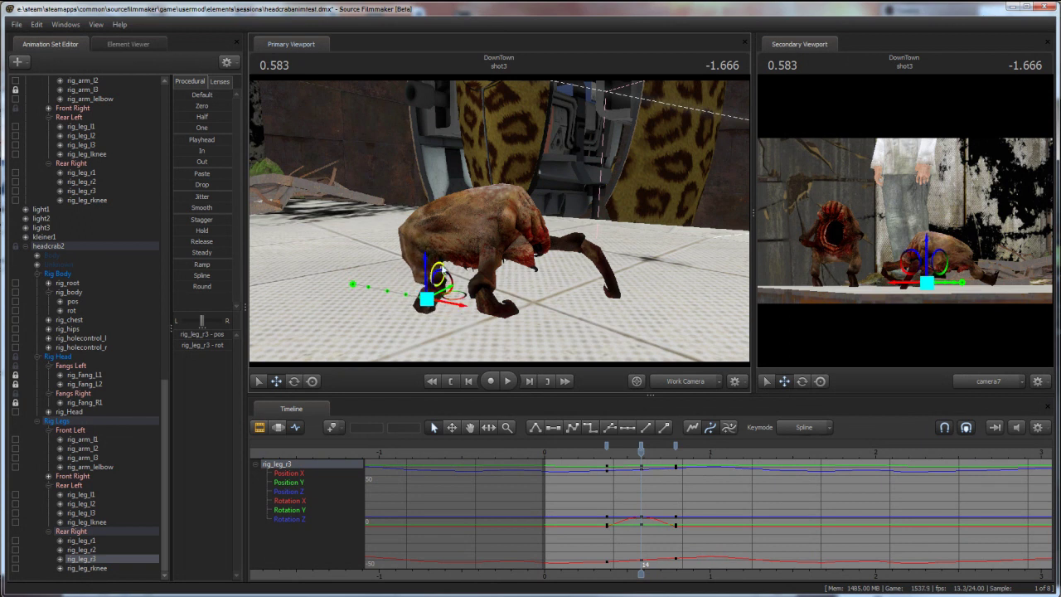
{"action": "left_click_drag", "start_coordinate": [430, 266], "coordinate": [432, 257]}
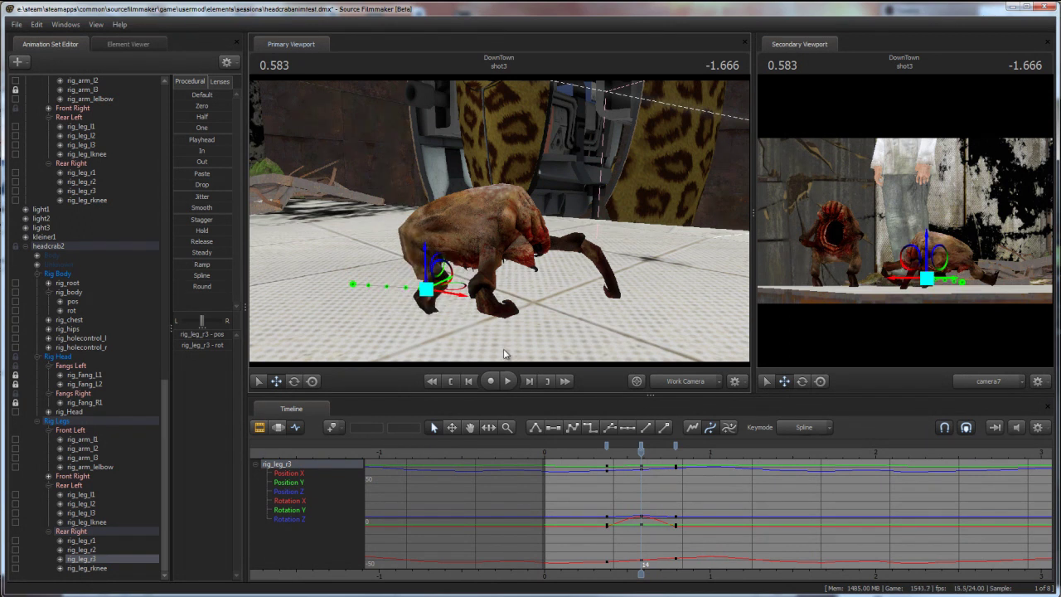
Step: Delete the 0.791-second keyframe from headcrab2's Rear Right and Front Left leg groups
{"action": "left_click_drag", "start_coordinate": [640, 448], "coordinate": [608, 457]}
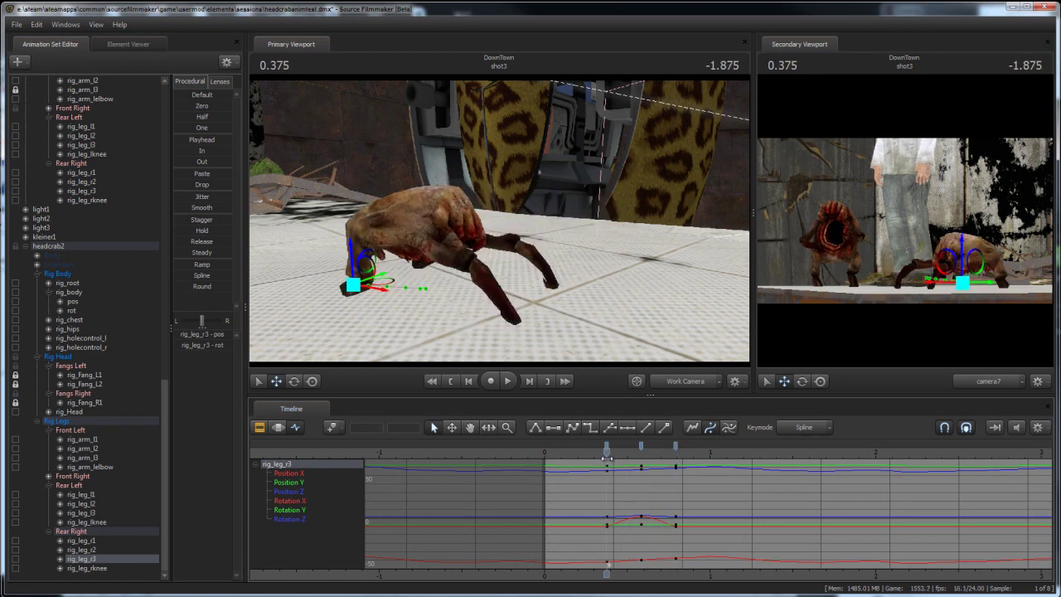
{"action": "left_click", "coordinate": [73, 531]}
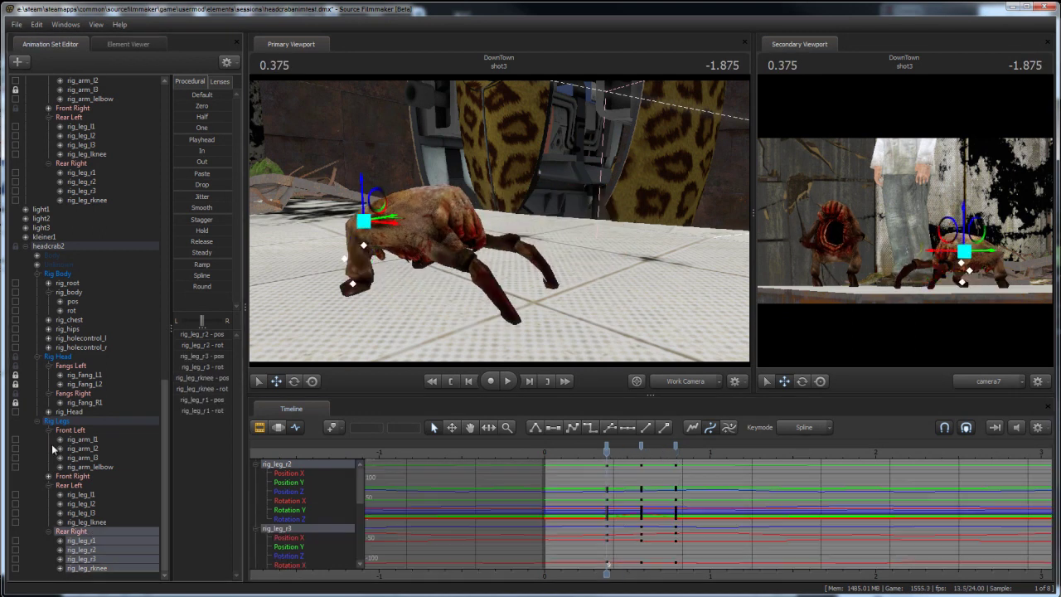
{"action": "left_click", "coordinate": [72, 430], "text": "ctrl"}
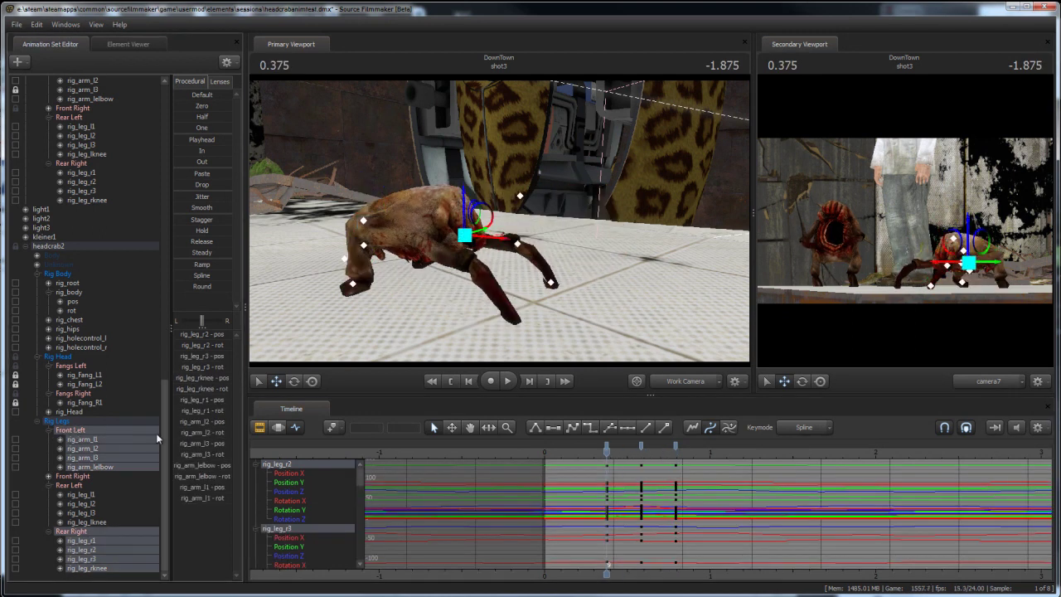
{"action": "left_click", "coordinate": [675, 445]}
{"action": "key", "text": "Delete"}
Step: Pull rig_body backward along its red axis at the 0.791-second keyframe
{"action": "left_click_drag", "start_coordinate": [608, 457], "coordinate": [683, 471]}
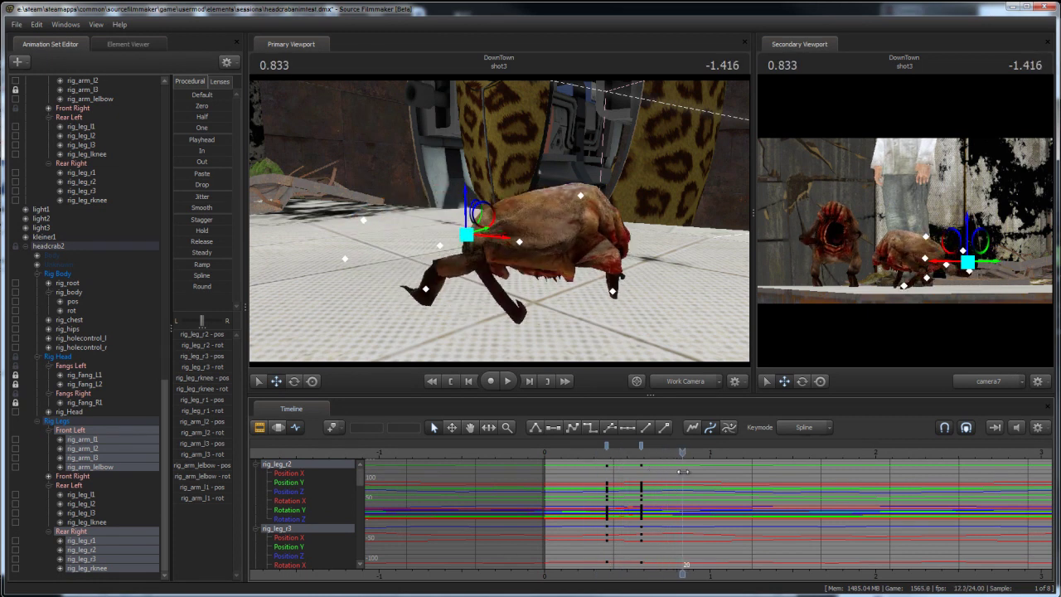
{"action": "left_click", "coordinate": [88, 289]}
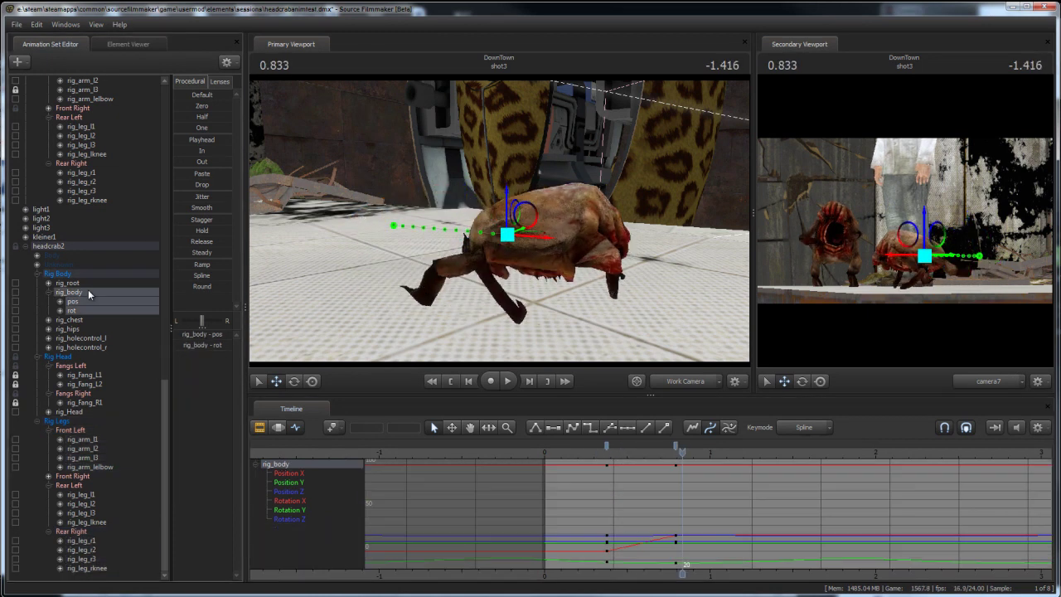
{"action": "key", "text": "Left"}
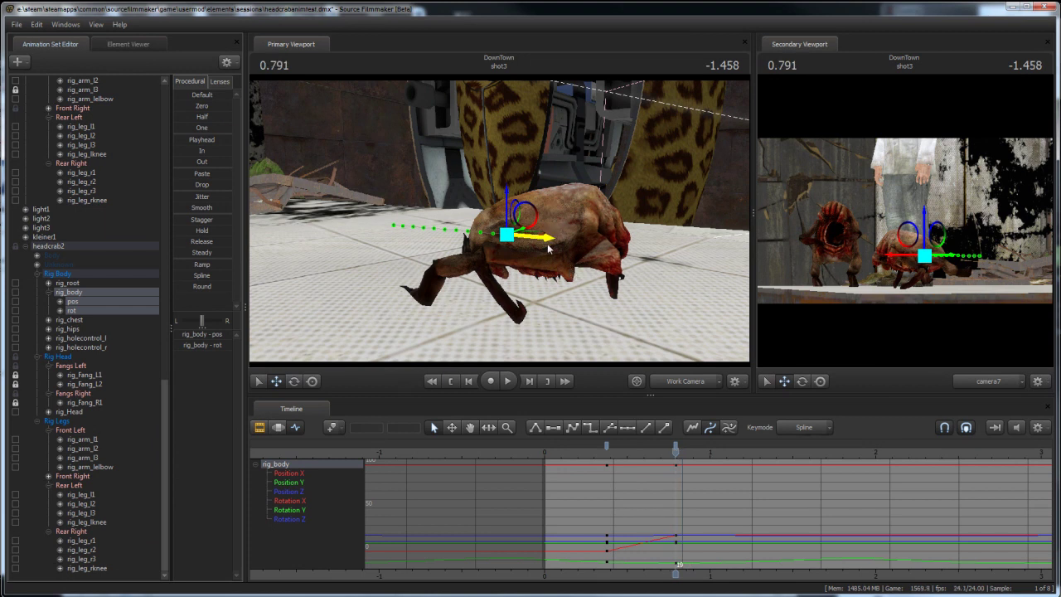
{"action": "left_click_drag", "start_coordinate": [546, 240], "coordinate": [500, 243]}
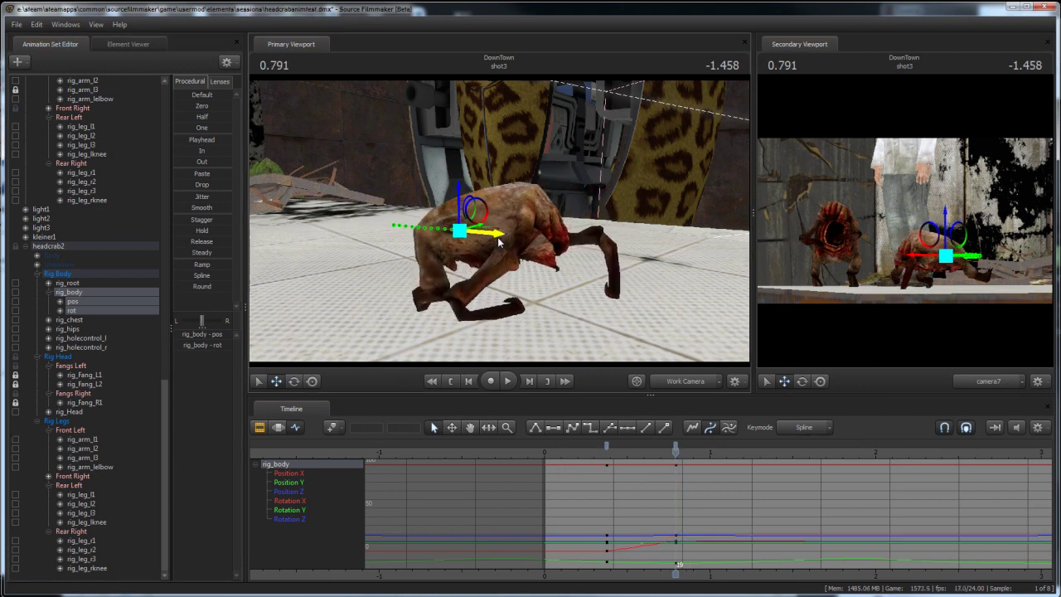
Step: Play the movement from the first keyframe and nudge rig_body slightly forward along its red axis at 0.791 seconds
{"action": "left_click", "coordinate": [600, 446]}
{"action": "key", "text": "space"}
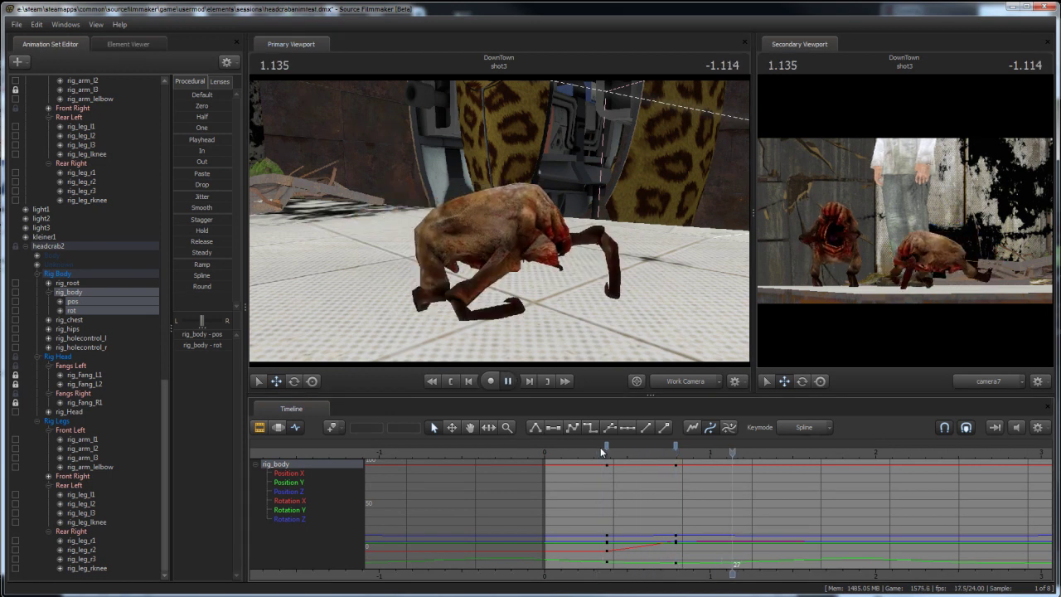
{"action": "key", "text": "space"}
{"action": "left_click", "coordinate": [676, 448]}
{"action": "left_click_drag", "start_coordinate": [490, 240], "coordinate": [498, 241]}
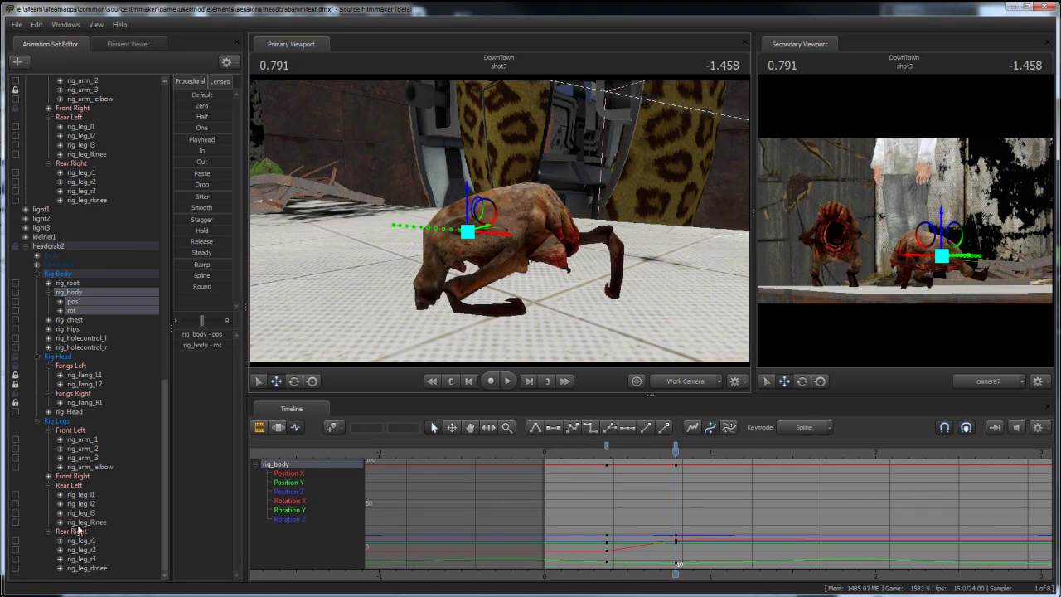
Step: Lift rig_leg_r3 off the ground and shift it along its green axis at 0.416 seconds
{"action": "left_click", "coordinate": [83, 559]}
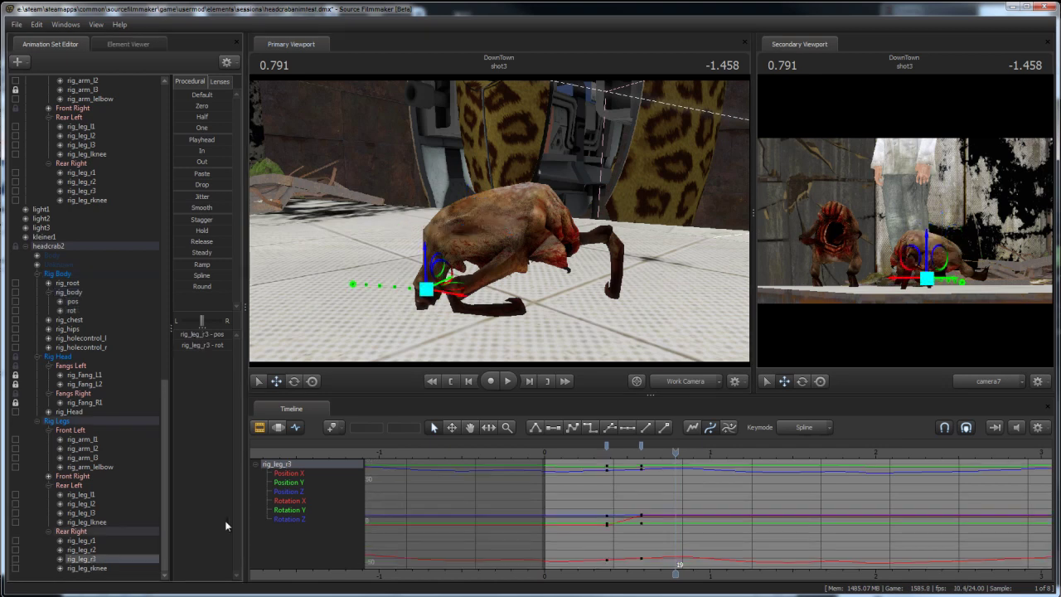
{"action": "mouse_move", "coordinate": [598, 457]}
{"action": "left_mouse_down"}
{"action": "mouse_move", "coordinate": [642, 455]}
{"action": "mouse_move", "coordinate": [600, 455]}
{"action": "mouse_move", "coordinate": [621, 457]}
{"action": "mouse_move", "coordinate": [611, 456]}
{"action": "left_mouse_up"}
{"action": "scroll", "coordinate": [611, 455], "scroll_direction": "up", "scroll_amount": 3}
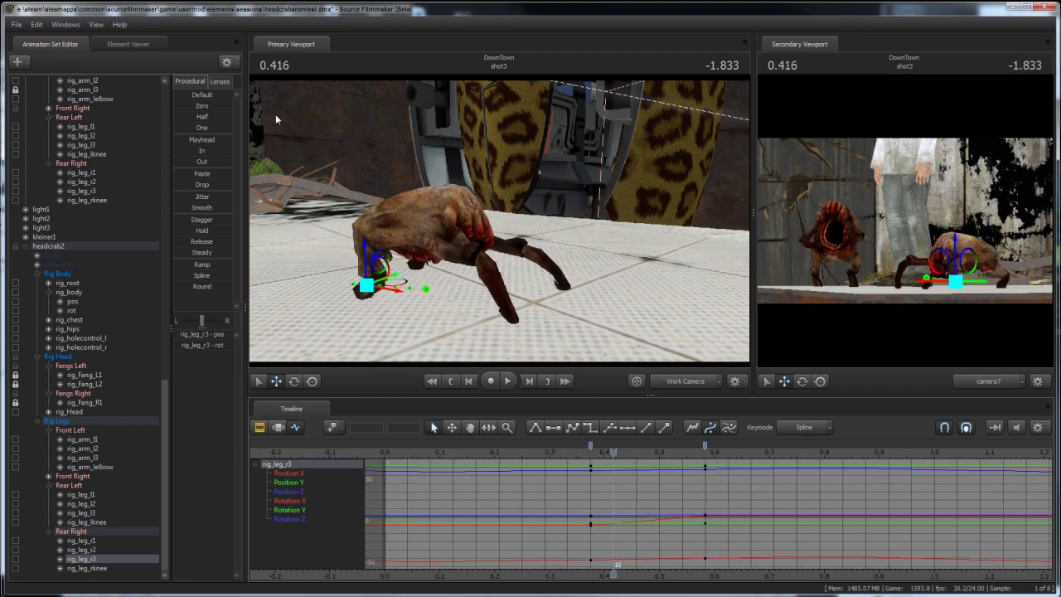
{"action": "left_click_drag", "start_coordinate": [363, 257], "coordinate": [282, 262]}
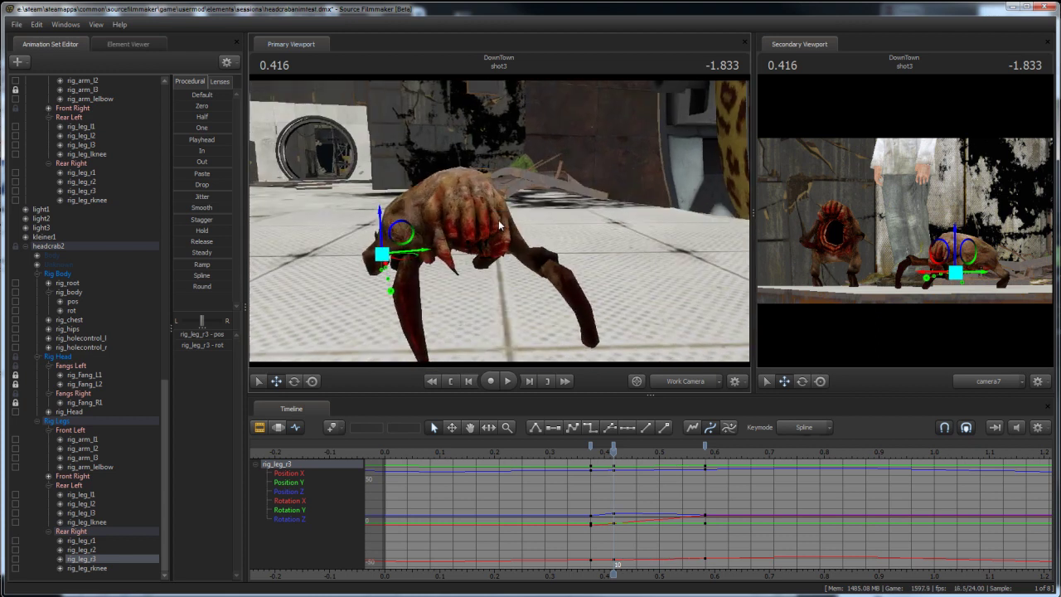
{"action": "left_click_drag", "start_coordinate": [421, 254], "coordinate": [399, 267]}
Step: Lift rig_leg_r3 slightly at 0.541 seconds and play back the rear-right leg's step
{"action": "left_click", "coordinate": [591, 452]}
{"action": "left_click_drag", "start_coordinate": [605, 457], "coordinate": [682, 469]}
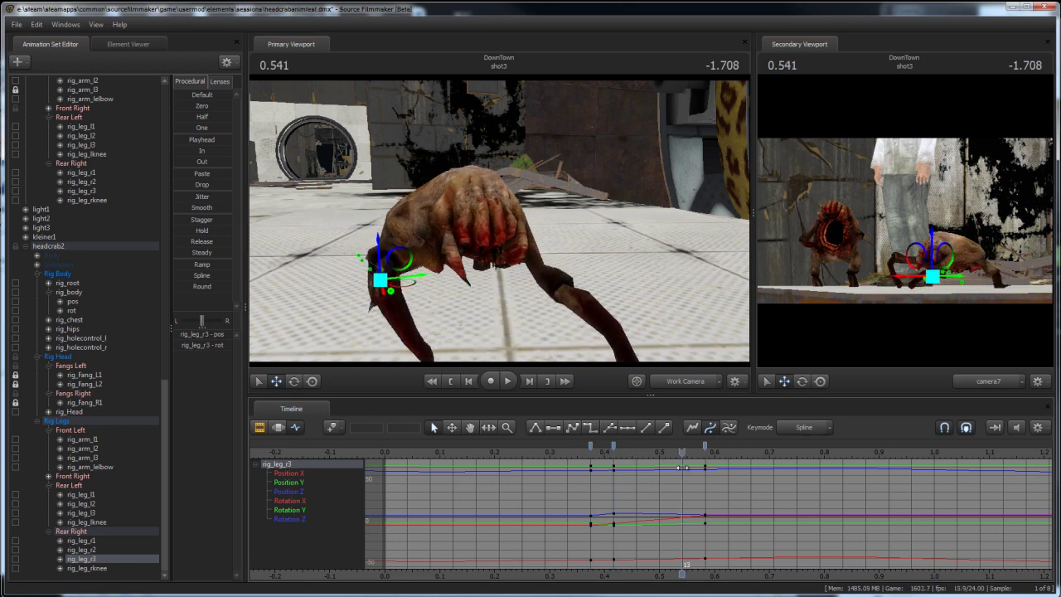
{"action": "left_click_drag", "start_coordinate": [551, 335], "coordinate": [521, 217]}
{"action": "left_click_drag", "start_coordinate": [678, 452], "coordinate": [638, 459]}
{"action": "key", "text": "space"}
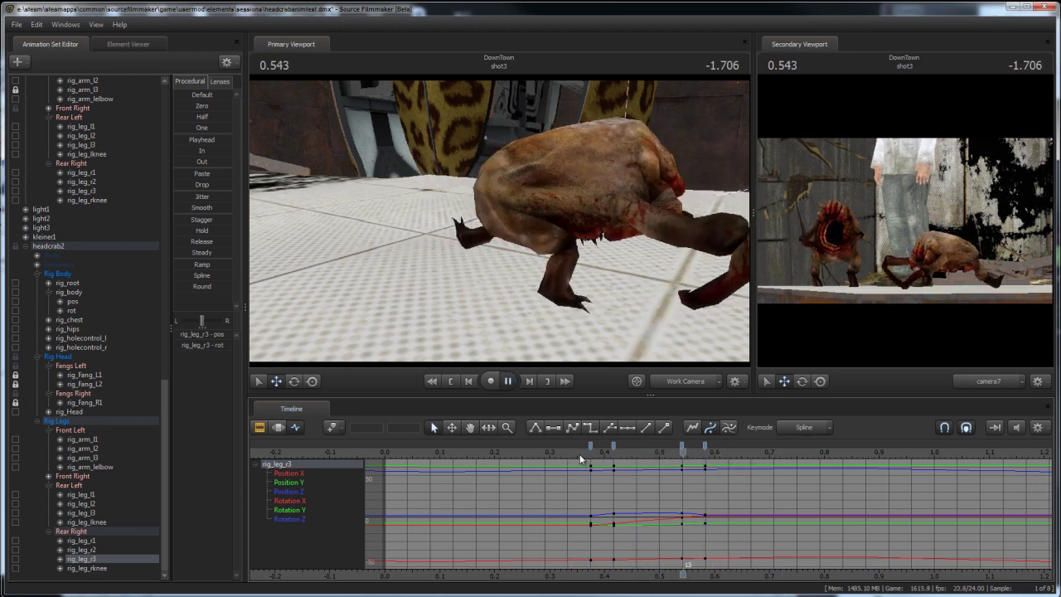
Step: Move rig_leg_r3 forward along its red axis at the 0.416-second keyframe and play the result
{"action": "left_click", "coordinate": [613, 454]}
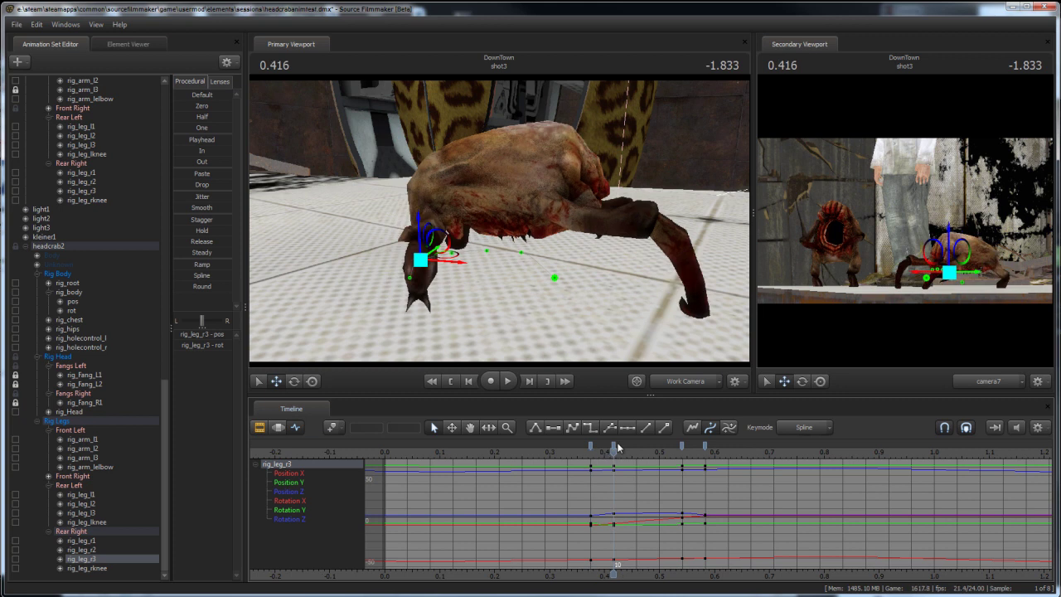
{"action": "mouse_move", "coordinate": [613, 446]}
{"action": "left_mouse_down"}
{"action": "mouse_move", "coordinate": [636, 446]}
{"action": "mouse_move", "coordinate": [592, 458]}
{"action": "mouse_move", "coordinate": [611, 456]}
{"action": "left_mouse_up"}
{"action": "key", "text": "ctrl+z"}
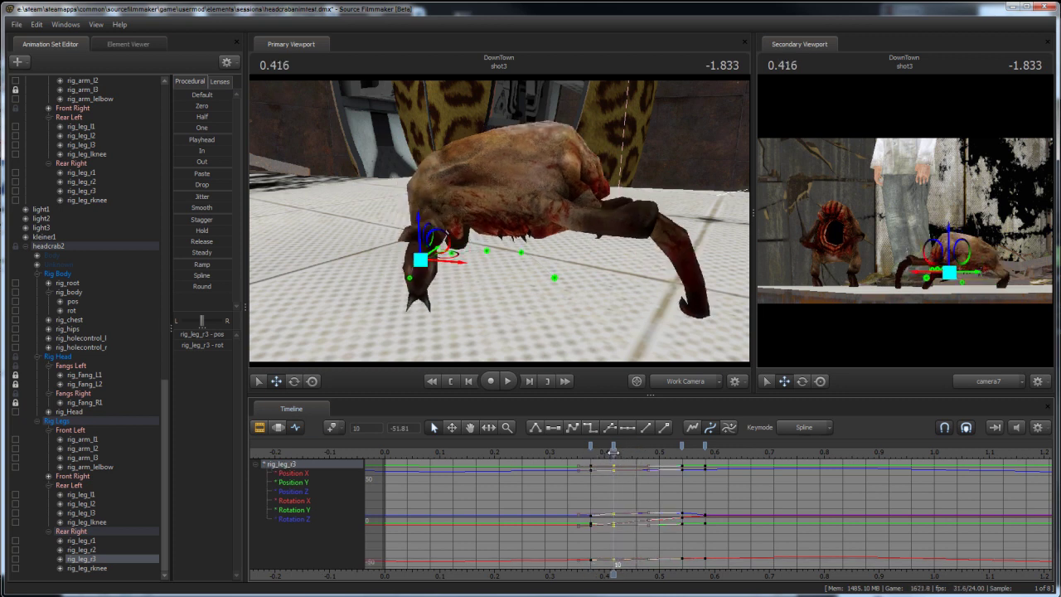
{"action": "left_click_drag", "start_coordinate": [453, 269], "coordinate": [475, 270]}
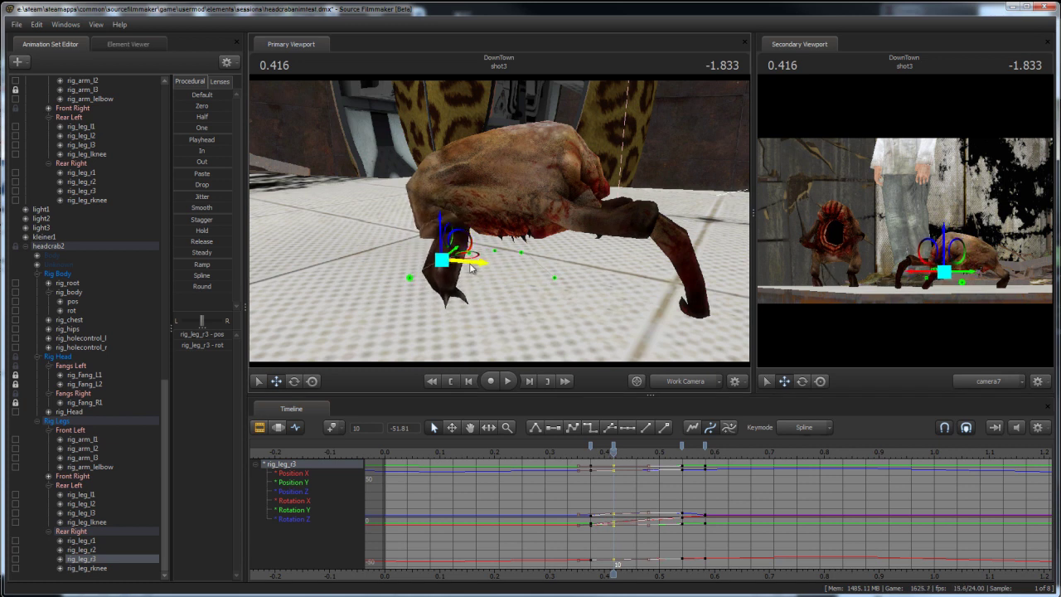
{"action": "left_click_drag", "start_coordinate": [585, 458], "coordinate": [707, 467]}
{"action": "key", "text": "space"}
{"action": "key", "text": "space"}
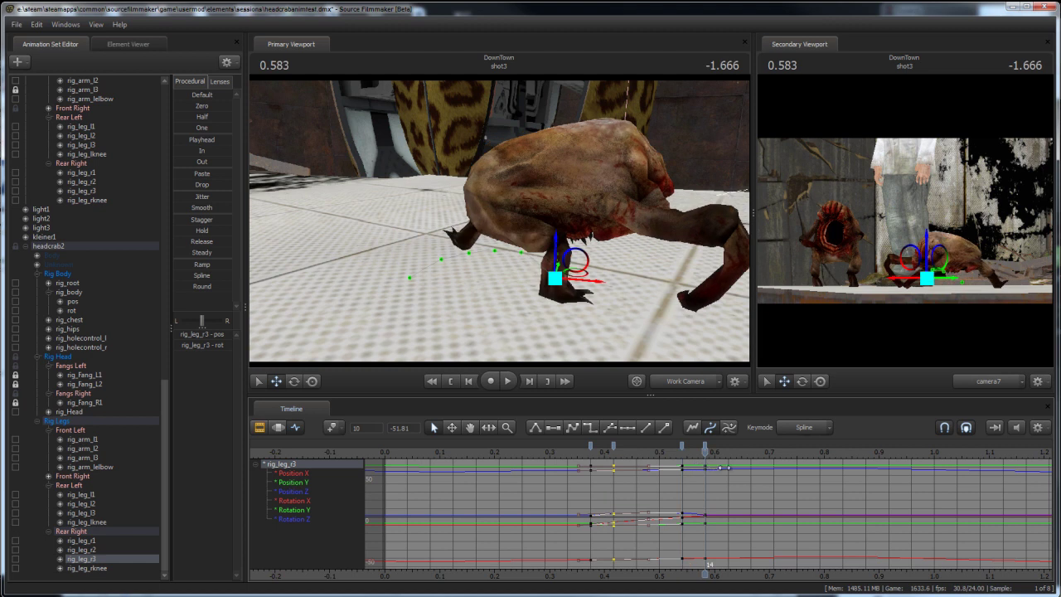
Step: Raise the front-left rig_arm_l3 high along its blue axis at 0.458 seconds
{"action": "left_click", "coordinate": [544, 458]}
{"action": "left_click_drag", "start_coordinate": [544, 457], "coordinate": [591, 457]}
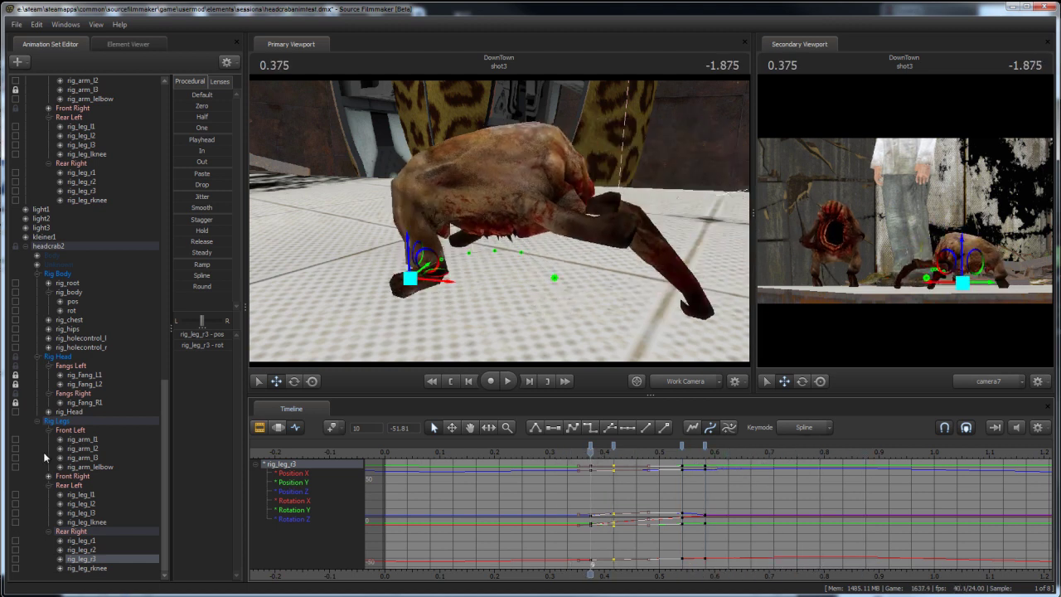
{"action": "left_click", "coordinate": [95, 459]}
{"action": "left_click_drag", "start_coordinate": [311, 303], "coordinate": [499, 221]}
{"action": "right_click_drag", "start_coordinate": [498, 220], "coordinate": [498, 220]}
{"action": "left_click_drag", "start_coordinate": [603, 459], "coordinate": [636, 452]}
{"action": "left_click_drag", "start_coordinate": [475, 226], "coordinate": [471, 158]}
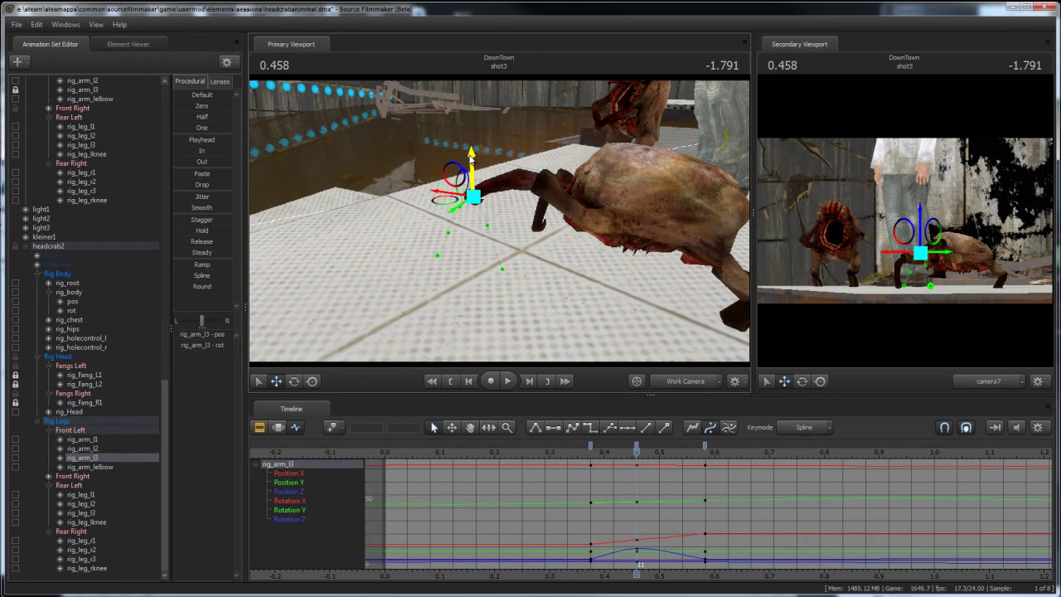
Step: Raise rig_arm_l3 slightly along its blue axis at 0.541 seconds, check its motion through 0.583, and expand the Front Right leg group
{"action": "left_click", "coordinate": [678, 452]}
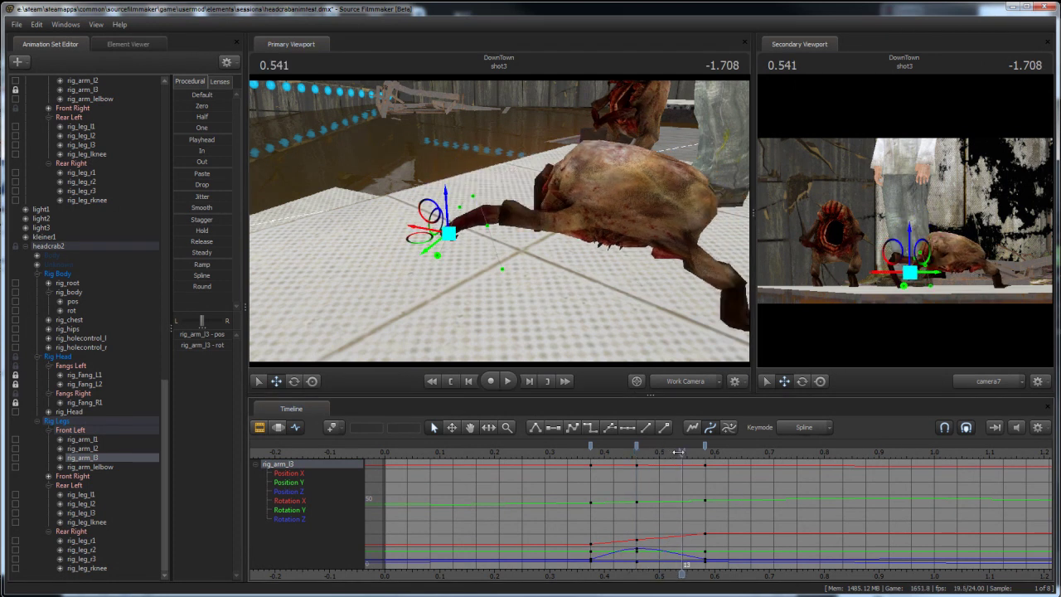
{"action": "left_click_drag", "start_coordinate": [444, 201], "coordinate": [442, 186]}
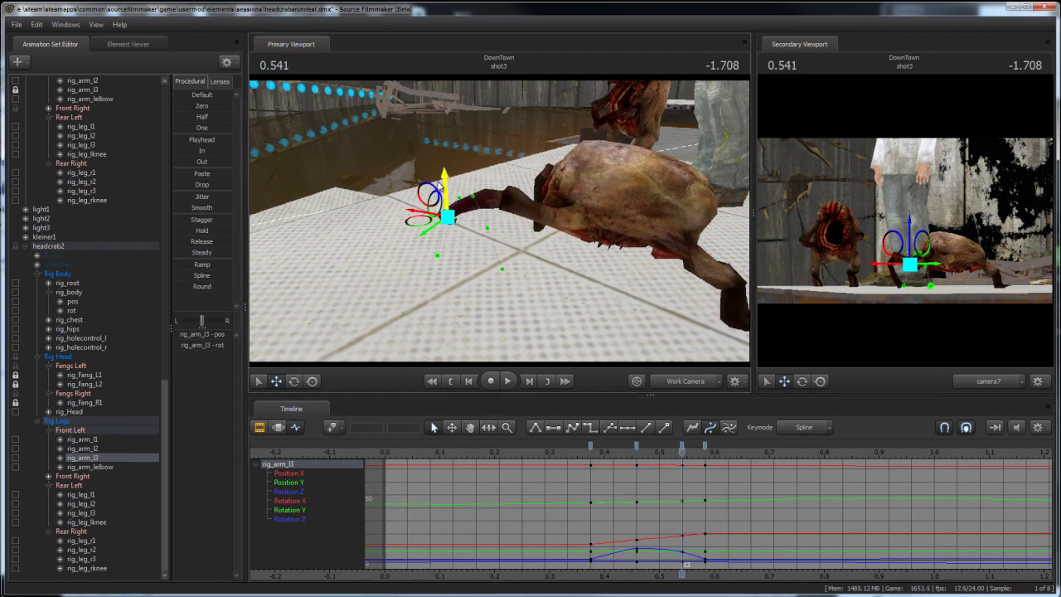
{"action": "left_click_drag", "start_coordinate": [535, 257], "coordinate": [499, 221]}
{"action": "left_click_drag", "start_coordinate": [618, 466], "coordinate": [701, 454]}
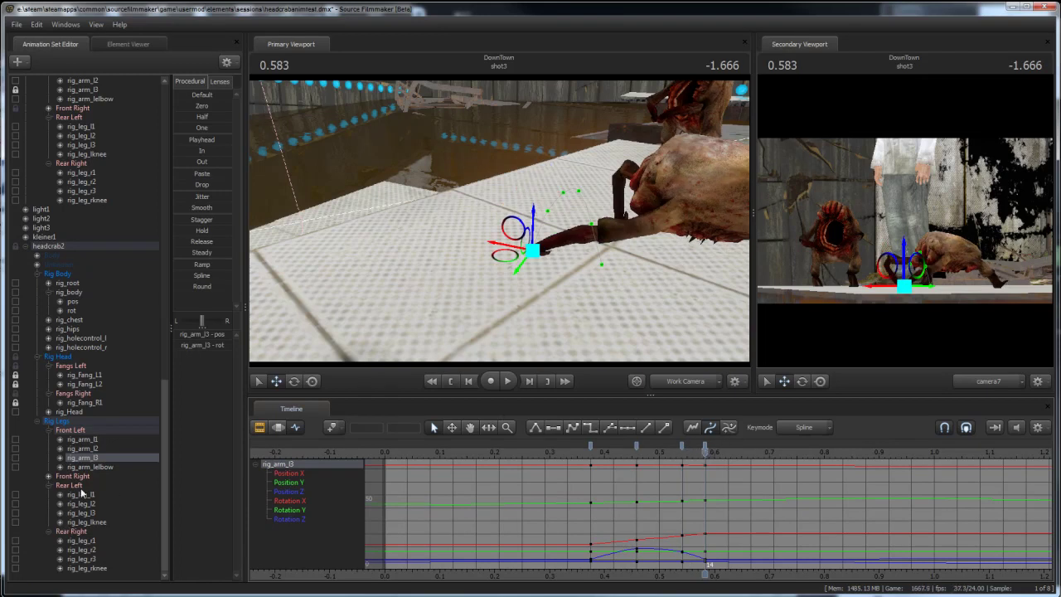
{"action": "left_click", "coordinate": [50, 477]}
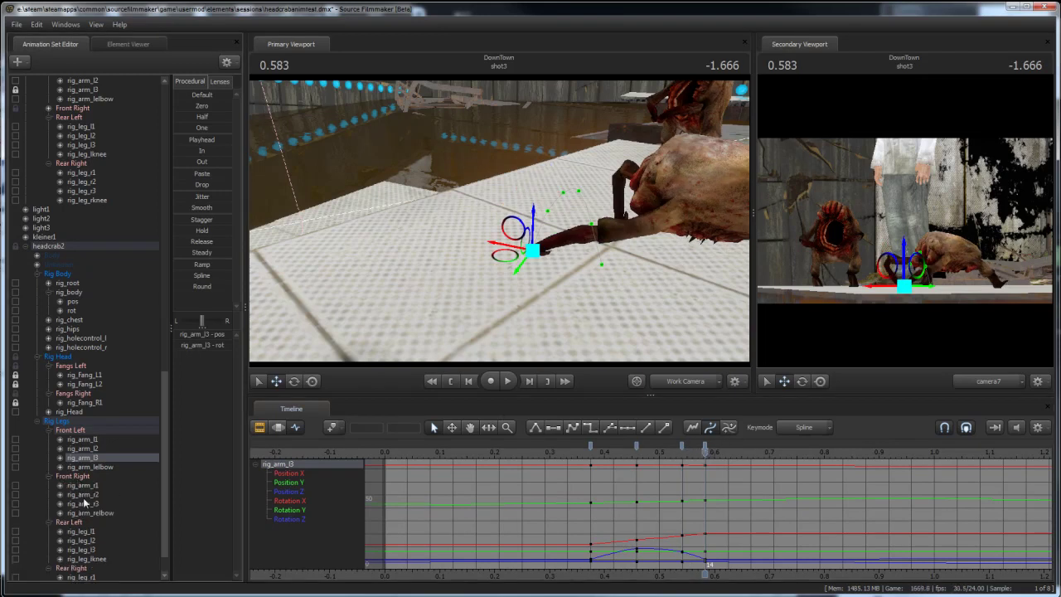
Step: Move the rear-left rig_leg_l3 forward along its red axis at 0.791 seconds
{"action": "left_click", "coordinate": [85, 503]}
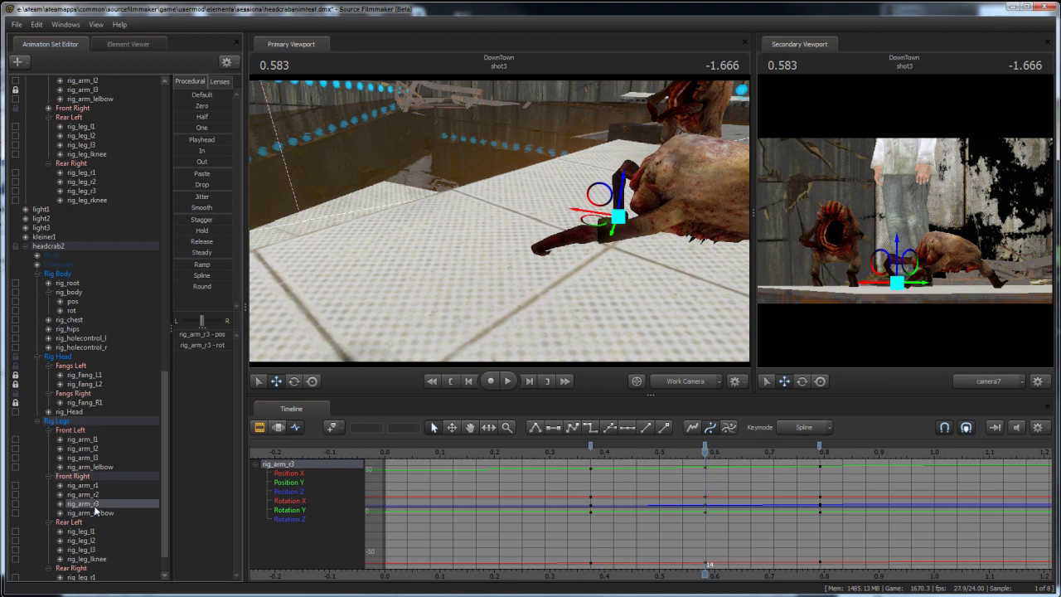
{"action": "left_click", "coordinate": [83, 550], "text": "ctrl"}
{"action": "left_click_drag", "start_coordinate": [769, 452], "coordinate": [711, 452]}
{"action": "key", "text": "Down"}
{"action": "left_click_drag", "start_coordinate": [609, 264], "coordinate": [499, 220]}
{"action": "left_click", "coordinate": [86, 551]}
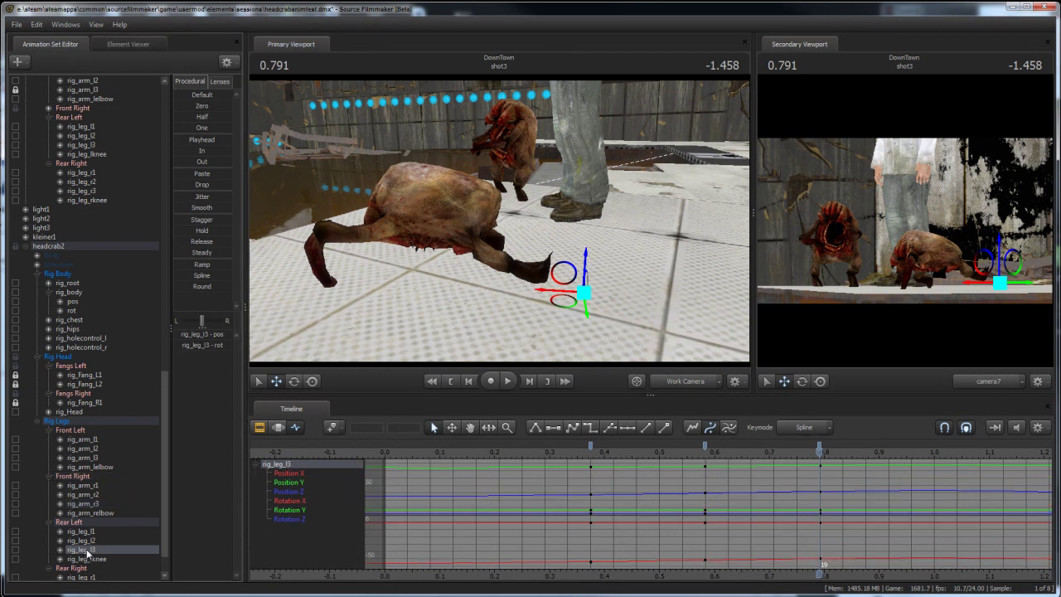
{"action": "left_click_drag", "start_coordinate": [535, 297], "coordinate": [448, 271]}
{"action": "left_click_drag", "start_coordinate": [604, 293], "coordinate": [500, 220]}
{"action": "left_click_drag", "start_coordinate": [645, 240], "coordinate": [646, 239]}
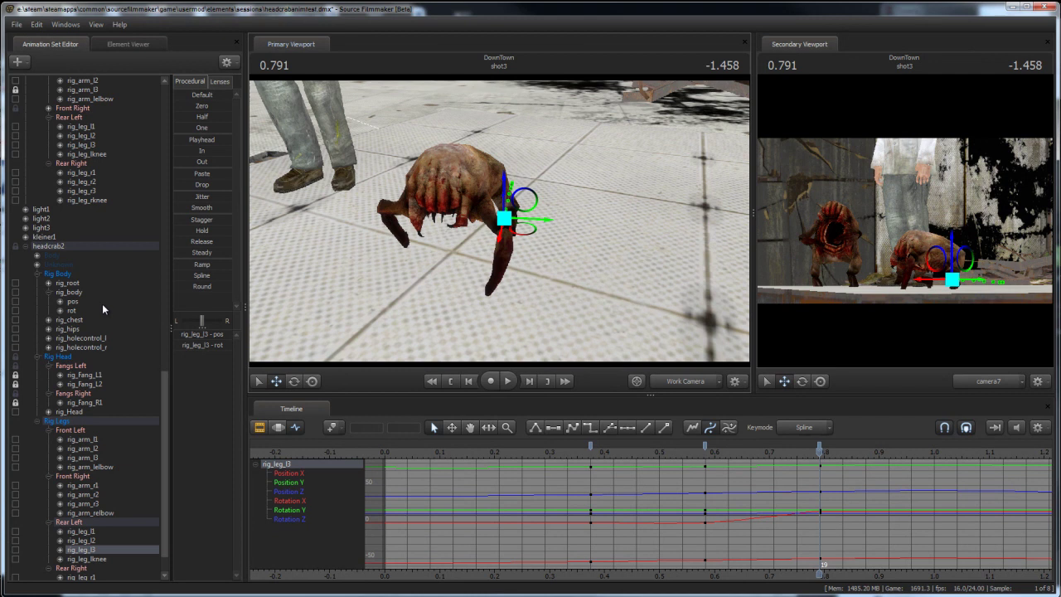
Step: Move the front-right rig_arm_r3 forward along its red axis at 0.791 seconds
{"action": "left_click", "coordinate": [81, 504]}
{"action": "left_click_drag", "start_coordinate": [425, 254], "coordinate": [407, 300]}
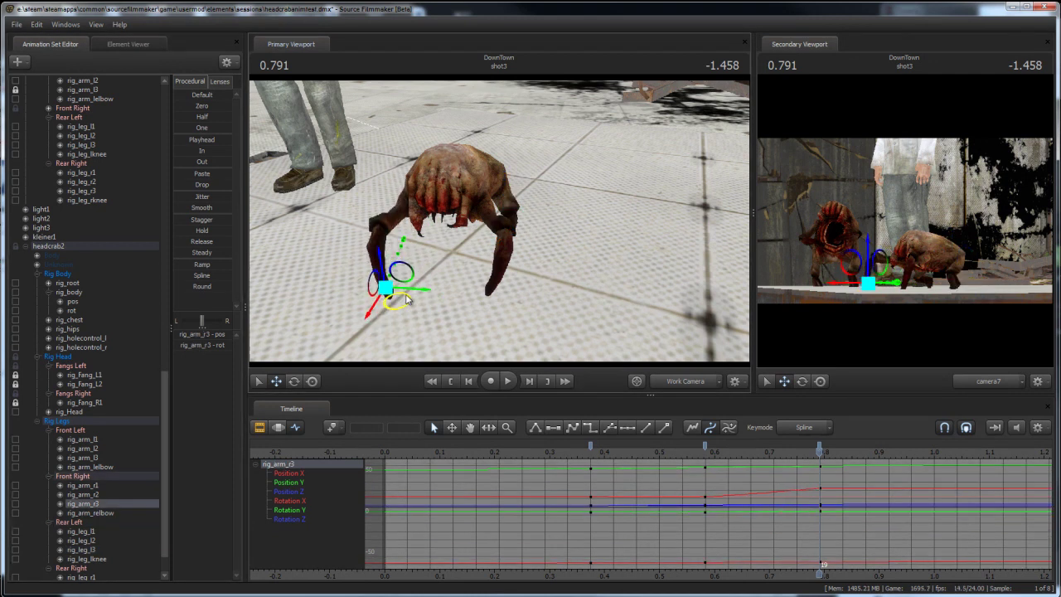
{"action": "left_click_drag", "start_coordinate": [558, 338], "coordinate": [496, 225]}
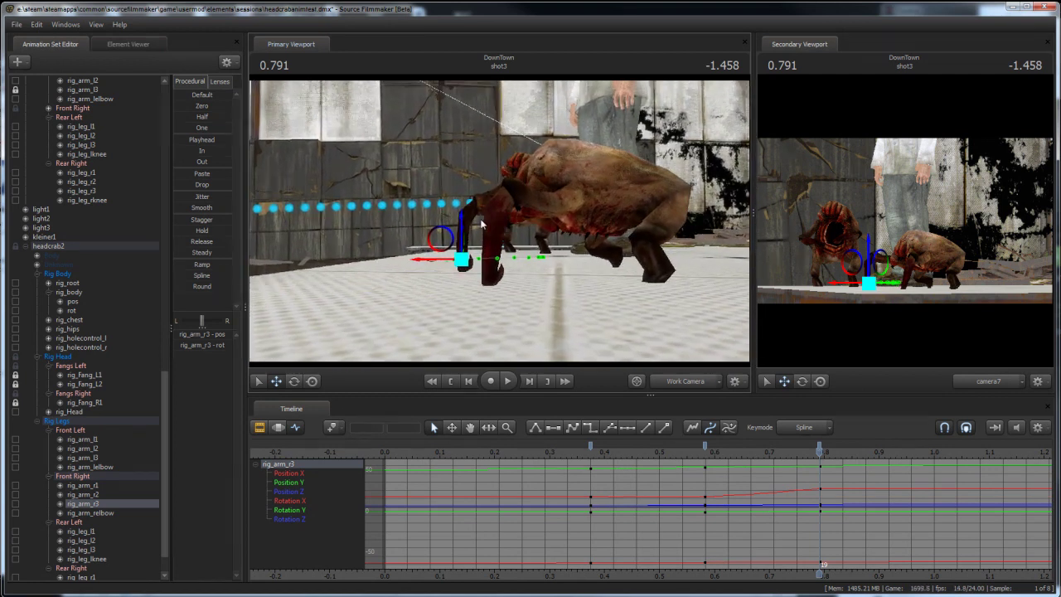
{"action": "left_click_drag", "start_coordinate": [437, 263], "coordinate": [422, 263]}
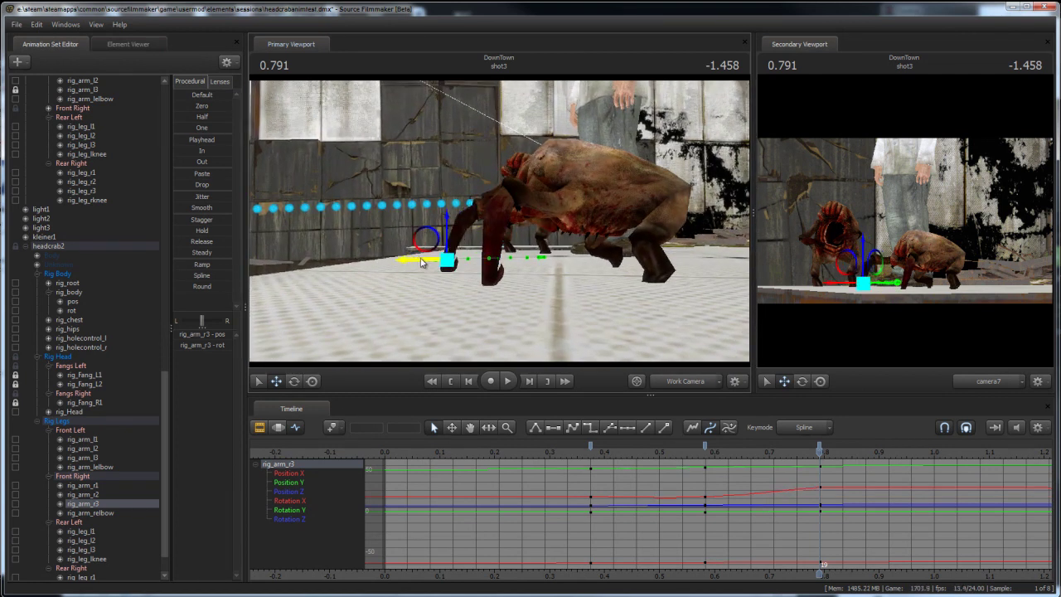
{"action": "left_click_drag", "start_coordinate": [595, 299], "coordinate": [502, 221]}
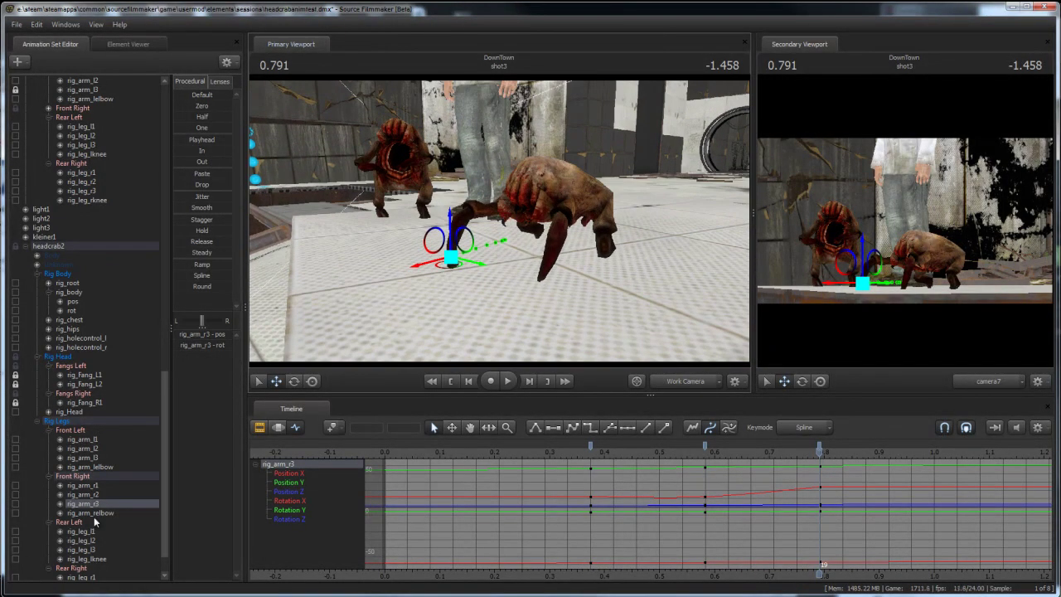
Step: Raise rig_arm_r3 along its blue axis at about 0.625 seconds and again at 0.750 seconds
{"action": "left_click", "coordinate": [704, 452]}
{"action": "left_click_drag", "start_coordinate": [710, 452], "coordinate": [806, 451]}
{"action": "left_click_drag", "start_coordinate": [656, 452], "coordinate": [733, 458]}
{"action": "left_click_drag", "start_coordinate": [493, 222], "coordinate": [493, 199]}
{"action": "left_click_drag", "start_coordinate": [728, 450], "coordinate": [796, 454]}
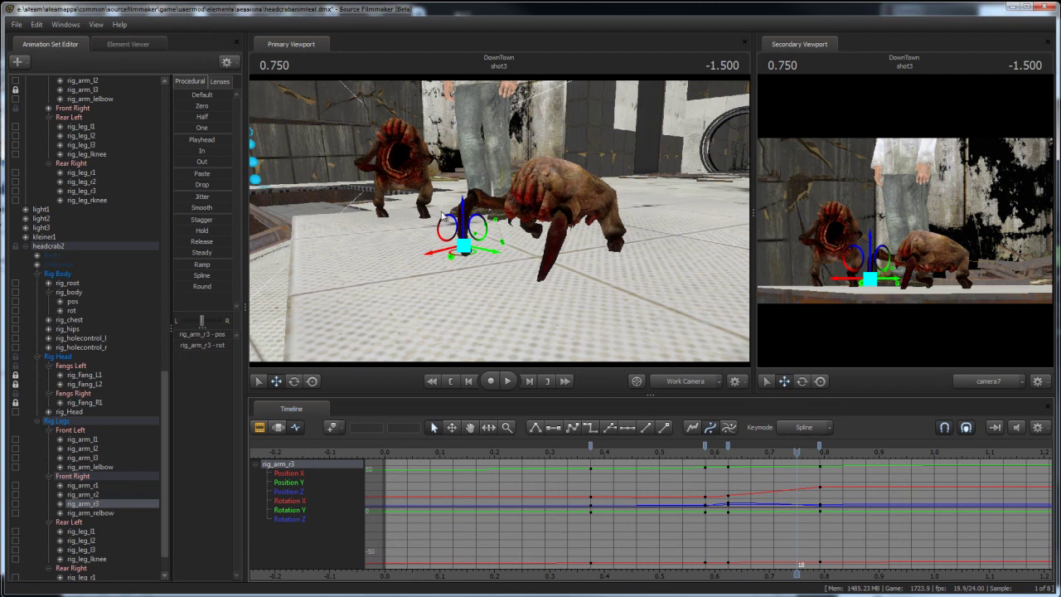
{"action": "left_click_drag", "start_coordinate": [460, 214], "coordinate": [462, 195]}
Step: Play back the walk to check the front-right leg's step and show a wider range of the timeline
{"action": "left_click_drag", "start_coordinate": [705, 450], "coordinate": [483, 440]}
{"action": "key", "text": "space"}
{"action": "key", "text": "space"}
{"action": "left_click", "coordinate": [488, 441]}
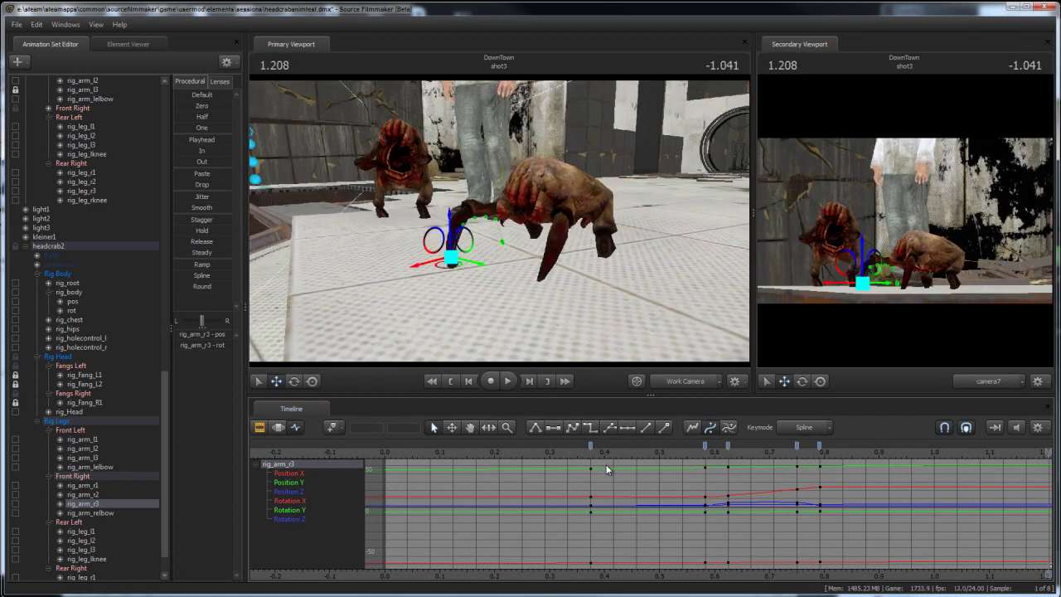
{"action": "key", "text": "space"}
{"action": "left_click_drag", "start_coordinate": [569, 574], "coordinate": [793, 574]}
{"action": "middle_click_drag", "start_coordinate": [780, 571], "coordinate": [663, 569]}
{"action": "scroll", "coordinate": [567, 524], "scroll_direction": "down", "scroll_amount": 3}
{"action": "scroll", "coordinate": [569, 530], "scroll_direction": "down", "scroll_amount": 2}
{"action": "key", "text": "space"}
{"action": "key", "text": "space"}
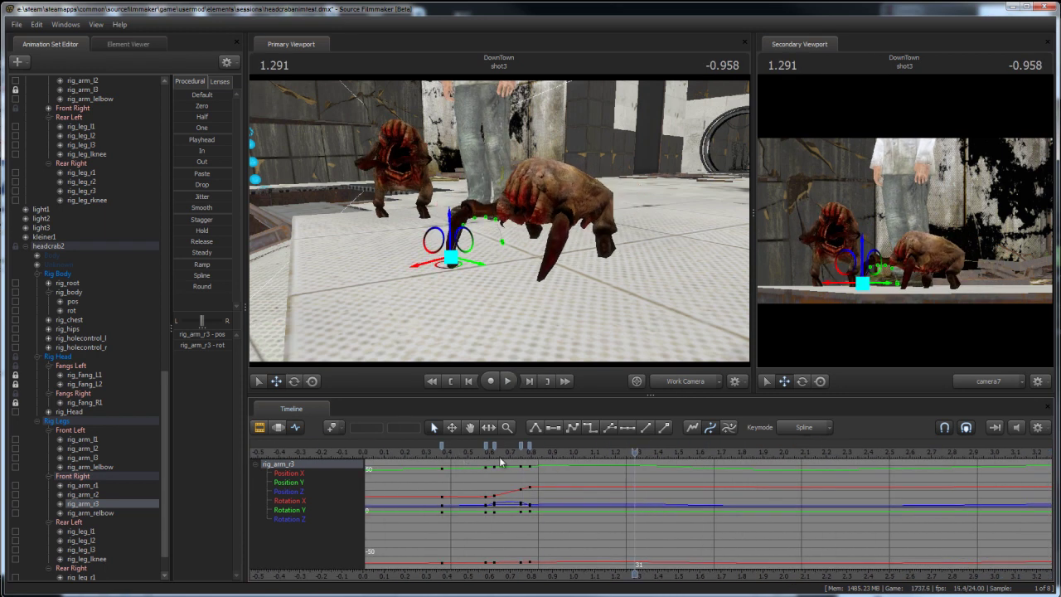
Step: Move rig_leg_l3 forward along its red axis at 0.666 seconds
{"action": "left_click", "coordinate": [87, 552]}
{"action": "left_click_drag", "start_coordinate": [616, 348], "coordinate": [456, 358]}
{"action": "key", "text": "w"}
{"action": "key", "text": "d"}
{"action": "mouse_move", "coordinate": [486, 452]}
{"action": "left_mouse_down"}
{"action": "mouse_move", "coordinate": [442, 452]}
{"action": "mouse_move", "coordinate": [502, 451]}
{"action": "left_mouse_up"}
{"action": "left_click_drag", "start_coordinate": [661, 290], "coordinate": [625, 268]}
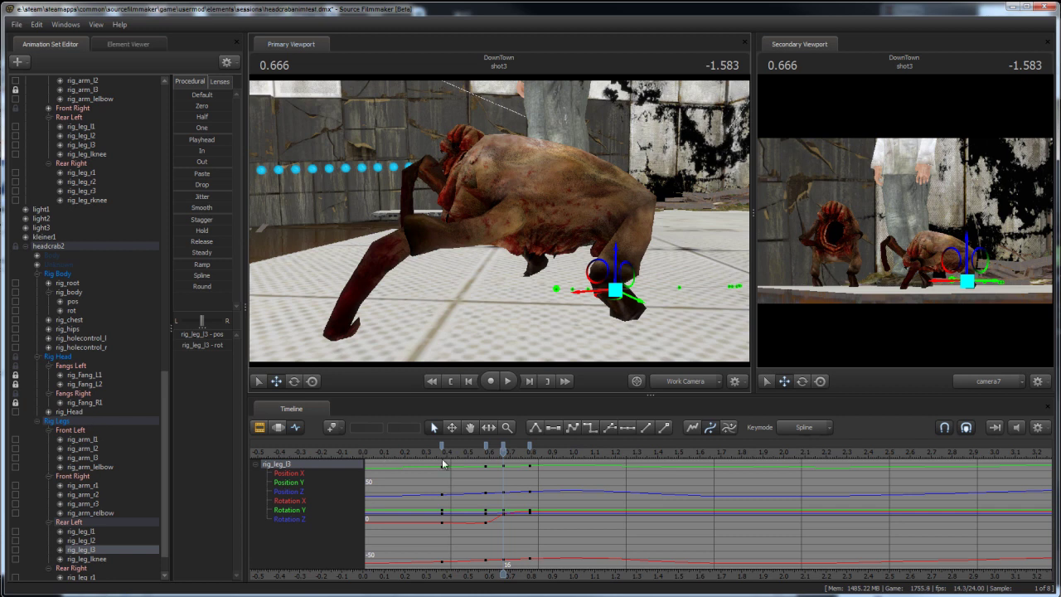
Step: Move rig_leg_l3 forward along its red axis at the 0.375-second keyframe
{"action": "left_click_drag", "start_coordinate": [501, 453], "coordinate": [442, 455]}
{"action": "left_click_drag", "start_coordinate": [579, 317], "coordinate": [499, 224]}
{"action": "key", "text": "d"}
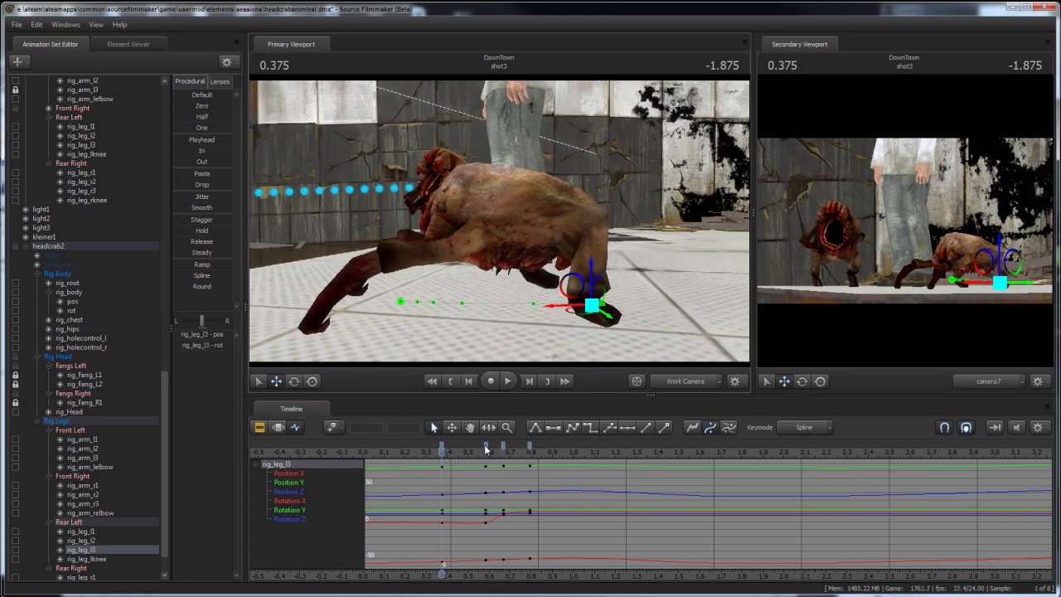
{"action": "left_click_drag", "start_coordinate": [564, 307], "coordinate": [508, 303]}
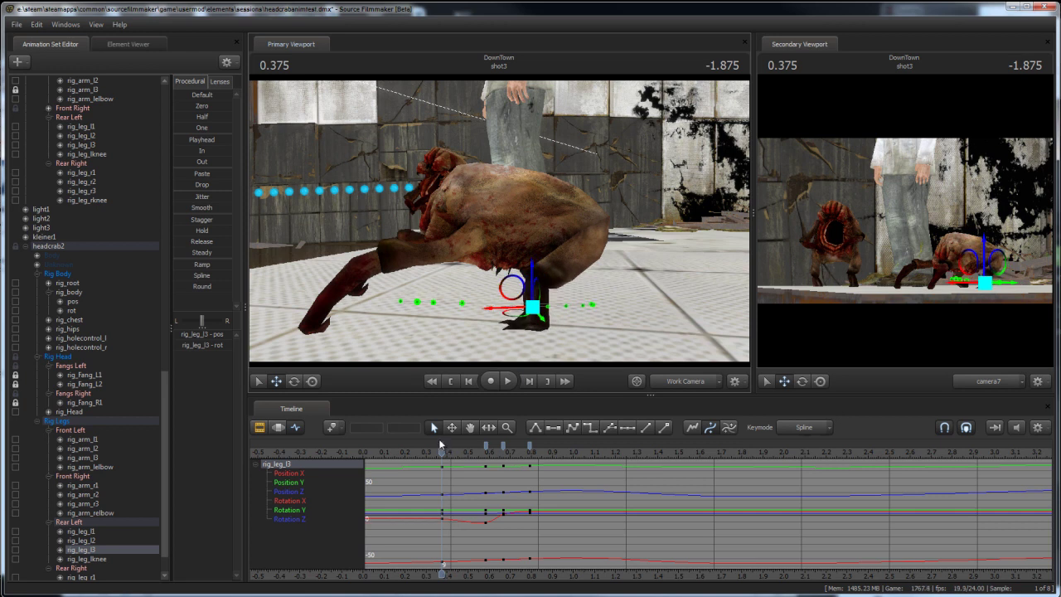
Step: Copy the rig_leg_l3 keyframe at 0.375 seconds onto 0.583 seconds
{"action": "left_click", "coordinate": [442, 444]}
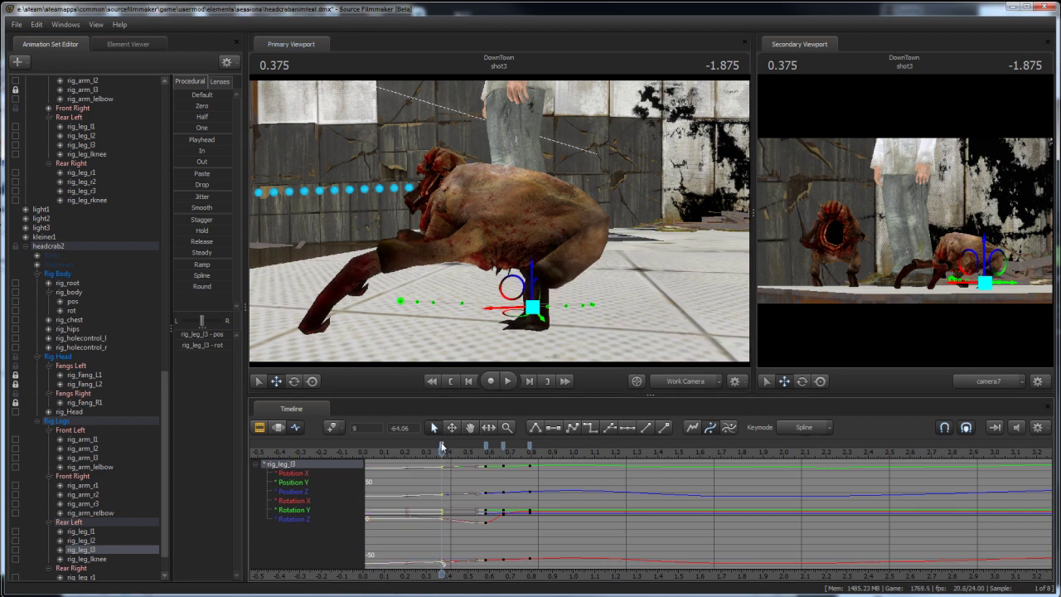
{"action": "left_click", "coordinate": [487, 446]}
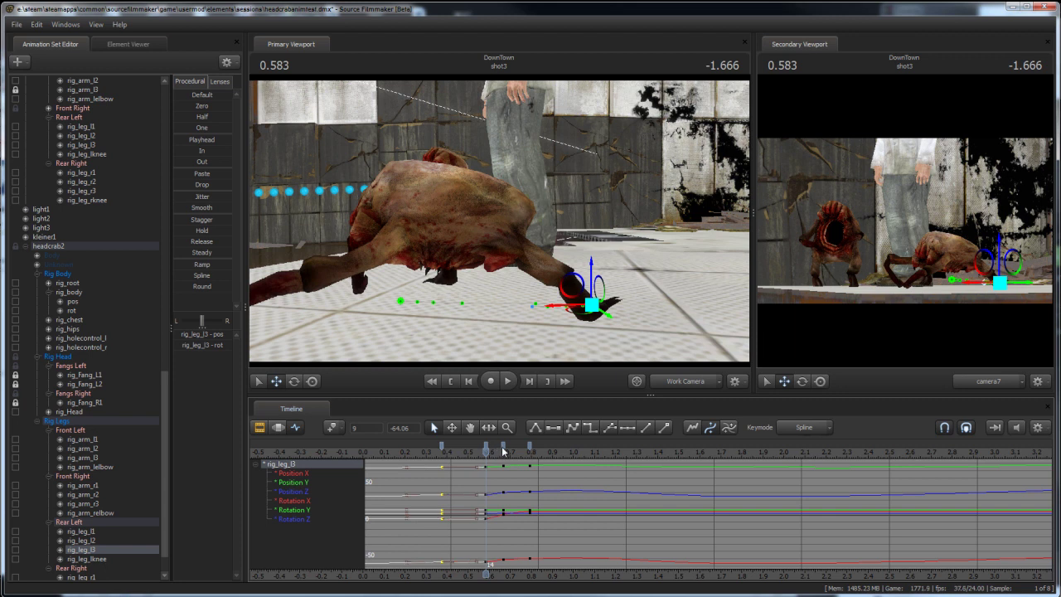
{"action": "key", "text": "ctrl+v"}
Step: Raise rig_leg_l3 off the ground along its blue axis at 0.666 seconds
{"action": "left_click_drag", "start_coordinate": [485, 453], "coordinate": [502, 454]}
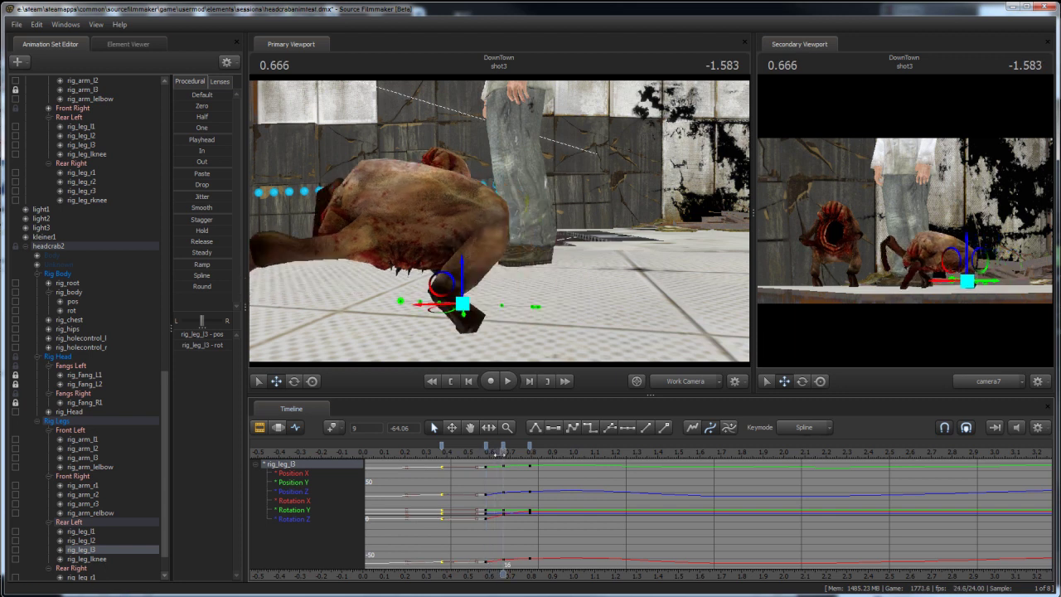
{"action": "left_click_drag", "start_coordinate": [461, 289], "coordinate": [458, 282]}
{"action": "key", "text": "a"}
{"action": "left_click_drag", "start_coordinate": [568, 273], "coordinate": [495, 230]}
{"action": "left_click_drag", "start_coordinate": [480, 278], "coordinate": [487, 249]}
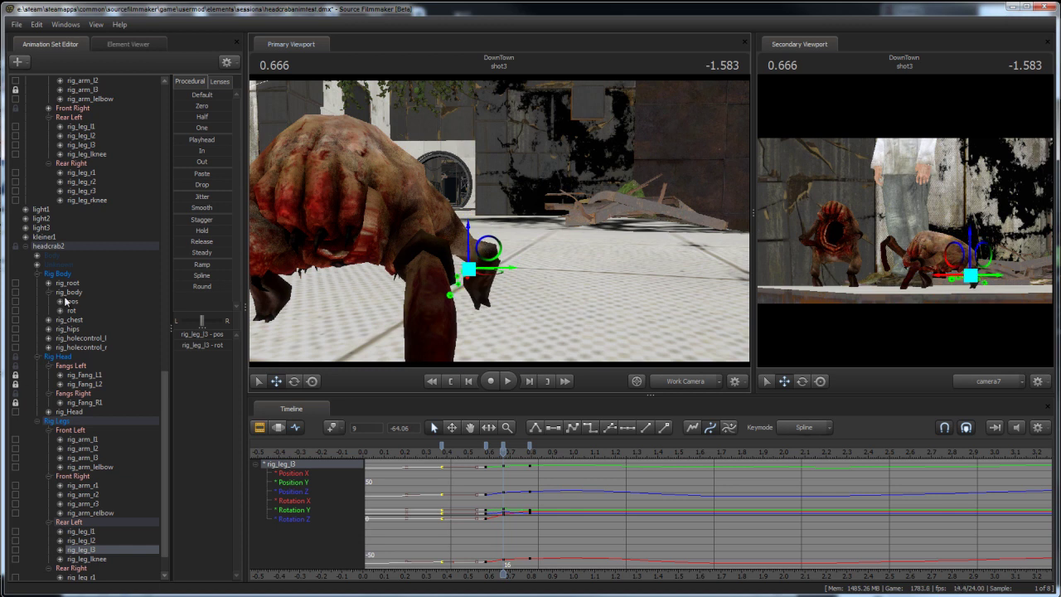
Step: Rotate rig_hips slightly at 0.666 seconds
{"action": "left_click", "coordinate": [73, 329]}
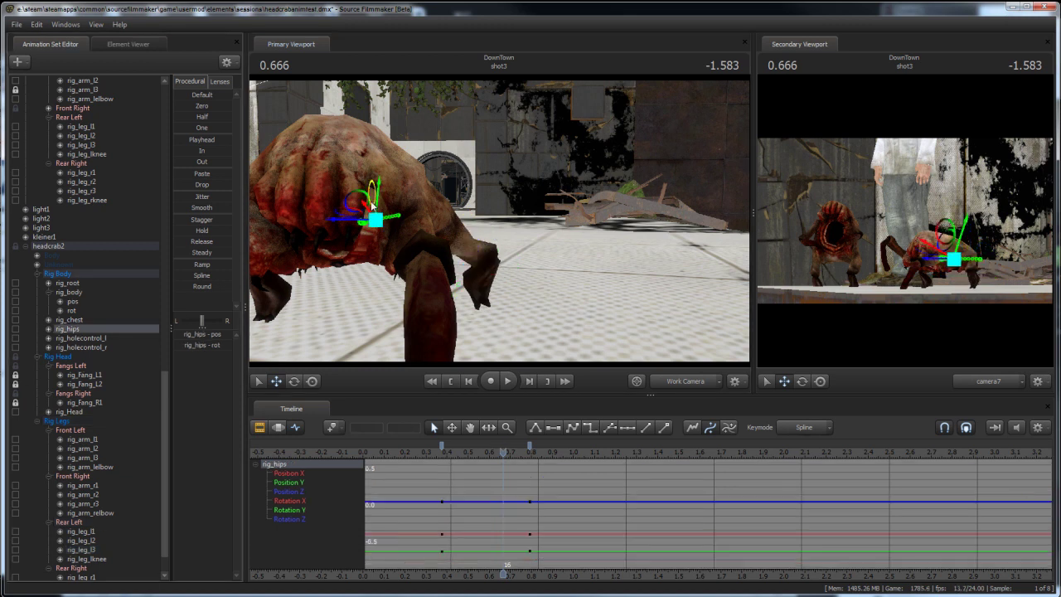
{"action": "key", "text": "e"}
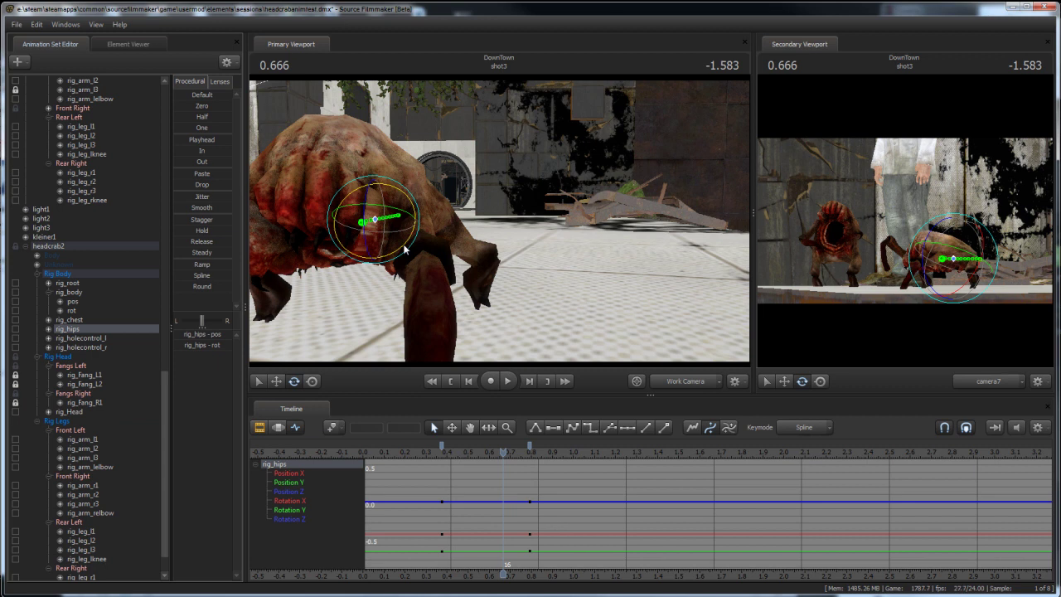
{"action": "left_click_drag", "start_coordinate": [407, 246], "coordinate": [410, 239]}
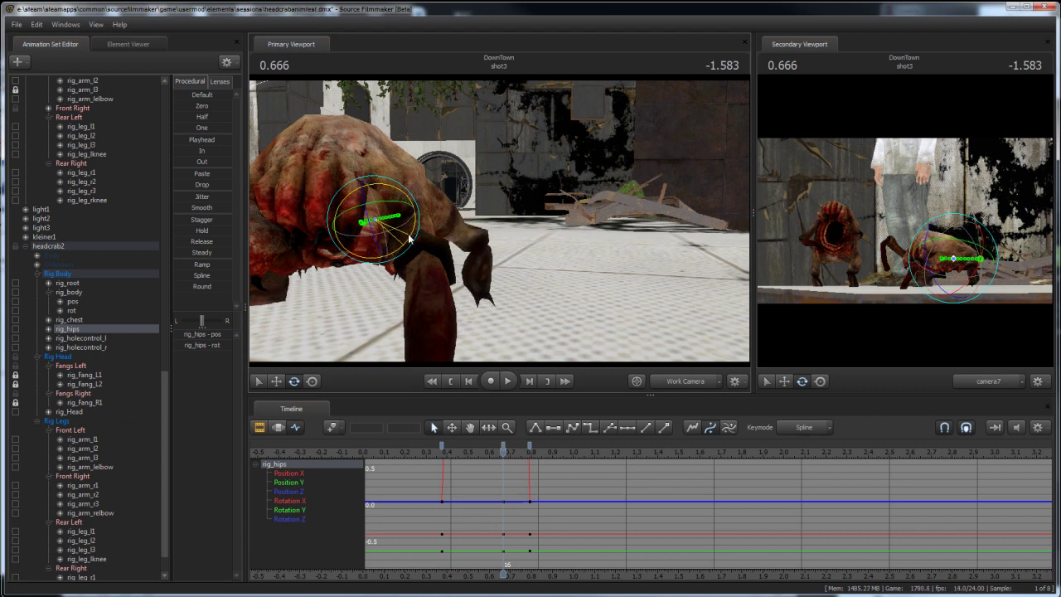
Step: Inspect the front-left foot, fang and elbow controls and examine the rear-left leg's pose from the side
{"action": "left_click", "coordinate": [87, 458]}
{"action": "left_click_drag", "start_coordinate": [561, 308], "coordinate": [484, 217]}
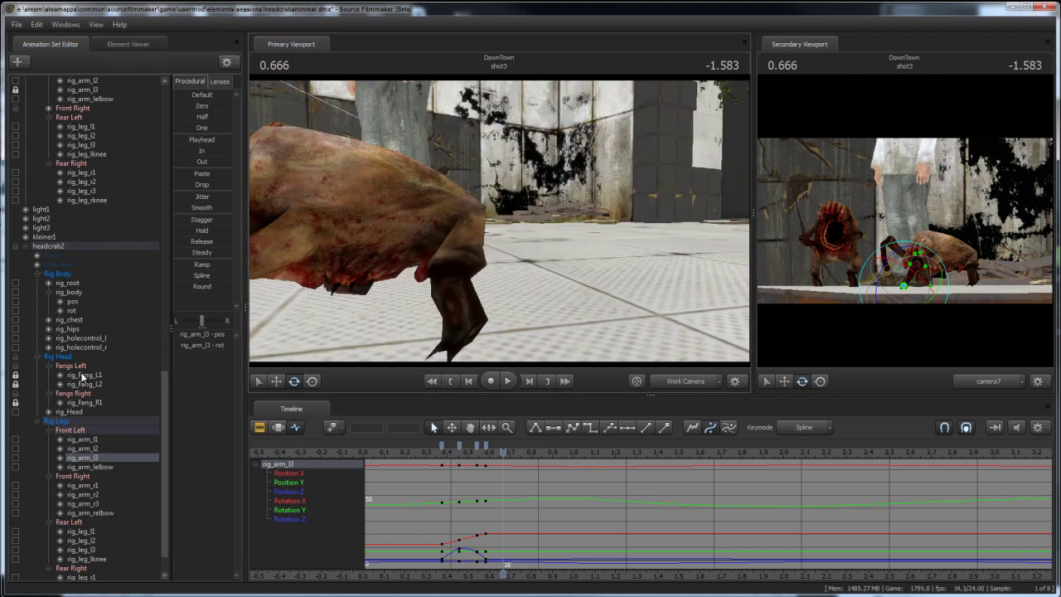
{"action": "left_click", "coordinate": [83, 402]}
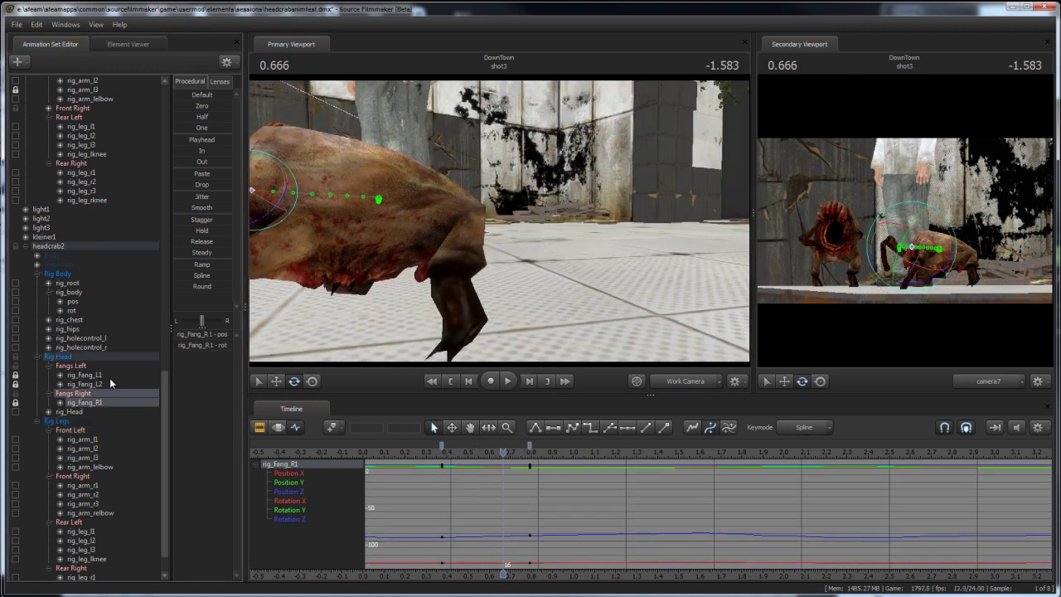
{"action": "left_click", "coordinate": [98, 376]}
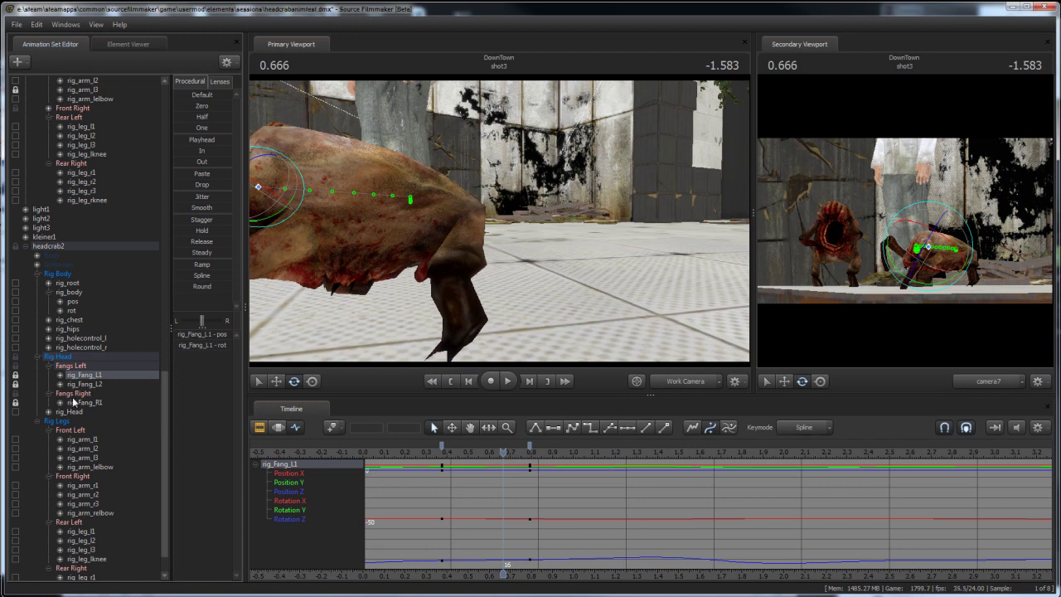
{"action": "left_click", "coordinate": [87, 514]}
{"action": "left_click", "coordinate": [105, 457]}
{"action": "left_click", "coordinate": [105, 466]}
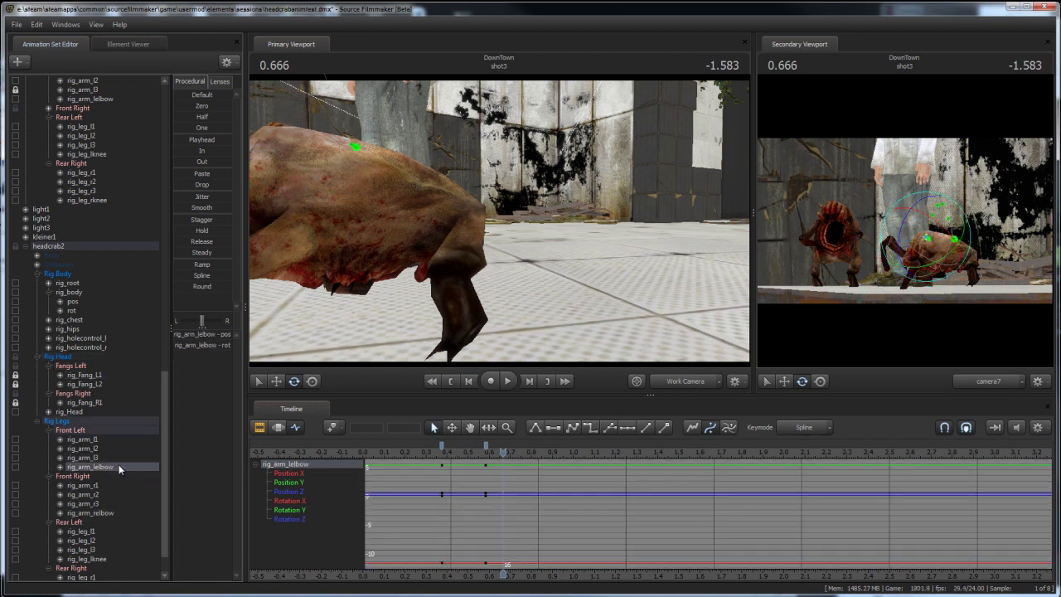
{"action": "left_click_drag", "start_coordinate": [561, 307], "coordinate": [494, 225]}
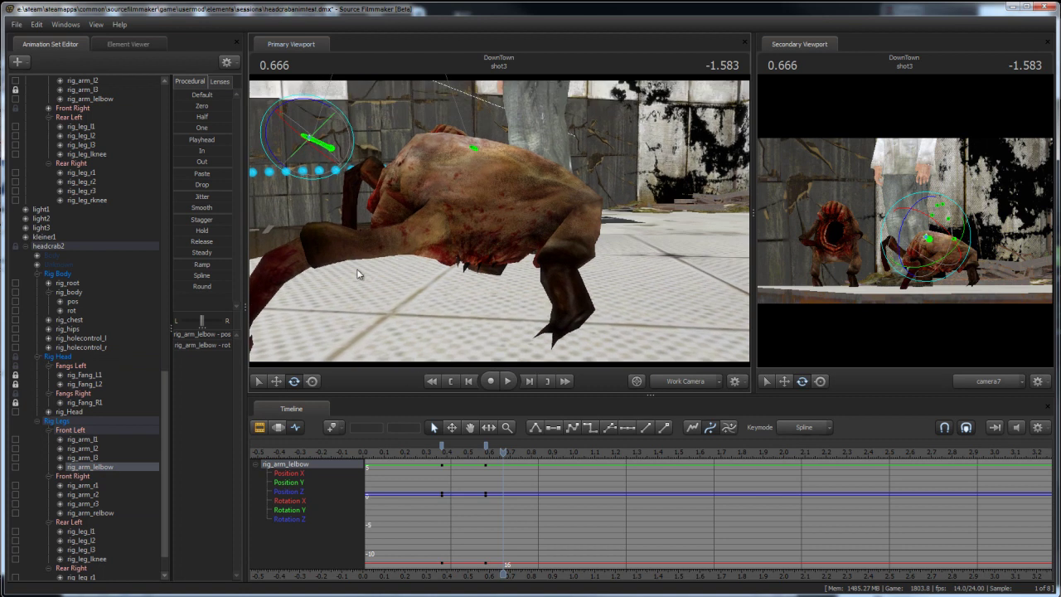
Step: Reposition rig_leg_lknee and rig_leg_rknee together across the whole timeline in the Motion Editor
{"action": "left_click", "coordinate": [280, 427]}
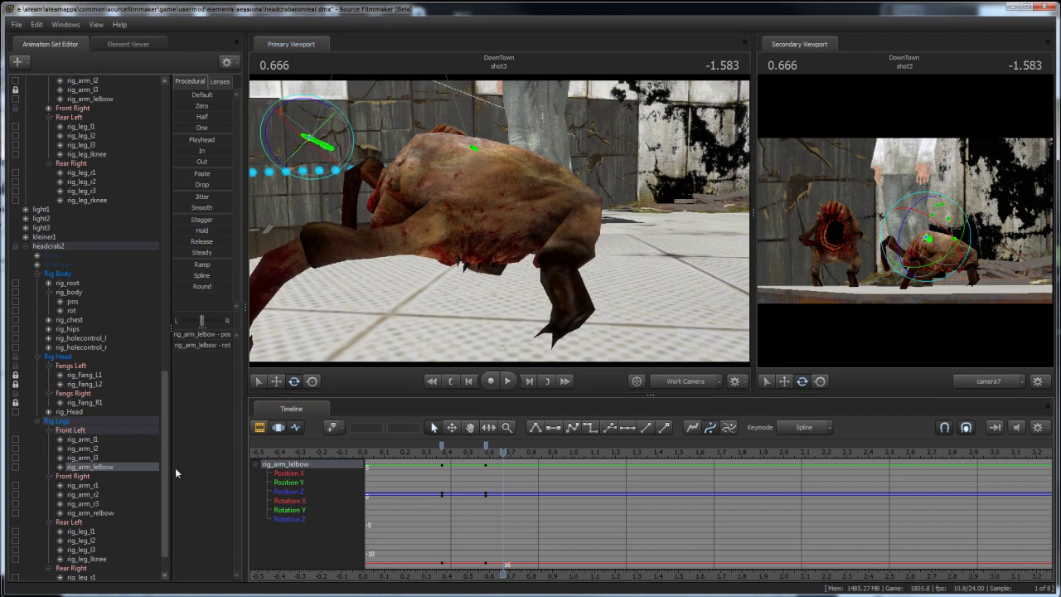
{"action": "scroll", "coordinate": [109, 504], "scroll_direction": "down", "scroll_amount": 2}
{"action": "left_click", "coordinate": [86, 522]}
{"action": "left_click", "coordinate": [89, 568], "text": "ctrl"}
{"action": "left_click_drag", "start_coordinate": [371, 321], "coordinate": [505, 219]}
{"action": "key", "text": "r"}
{"action": "left_click_drag", "start_coordinate": [457, 256], "coordinate": [498, 226]}
{"action": "left_click_drag", "start_coordinate": [271, 330], "coordinate": [500, 219]}
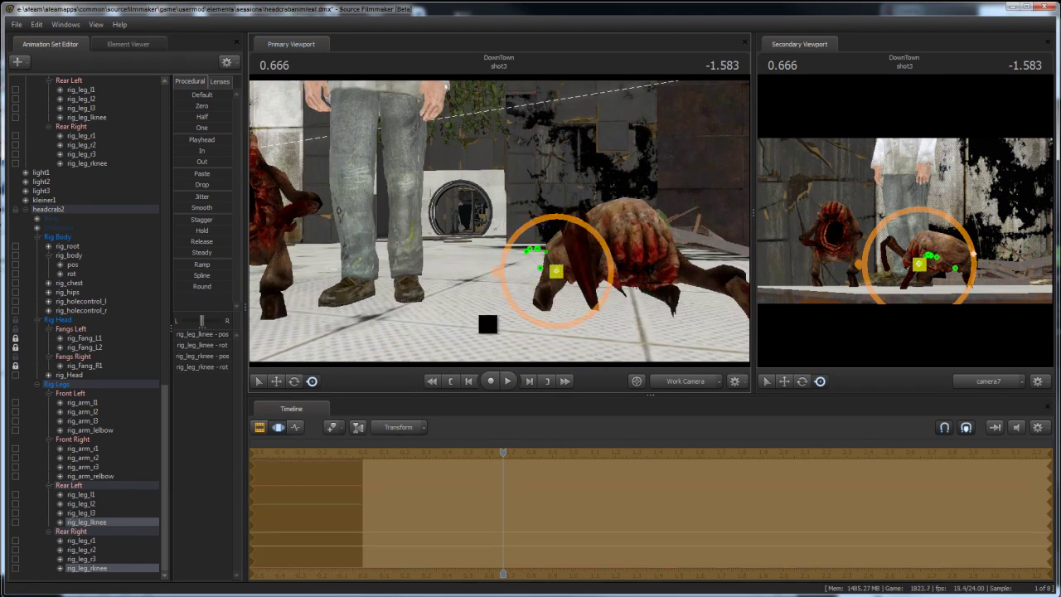
{"action": "left_click_drag", "start_coordinate": [495, 231], "coordinate": [499, 220]}
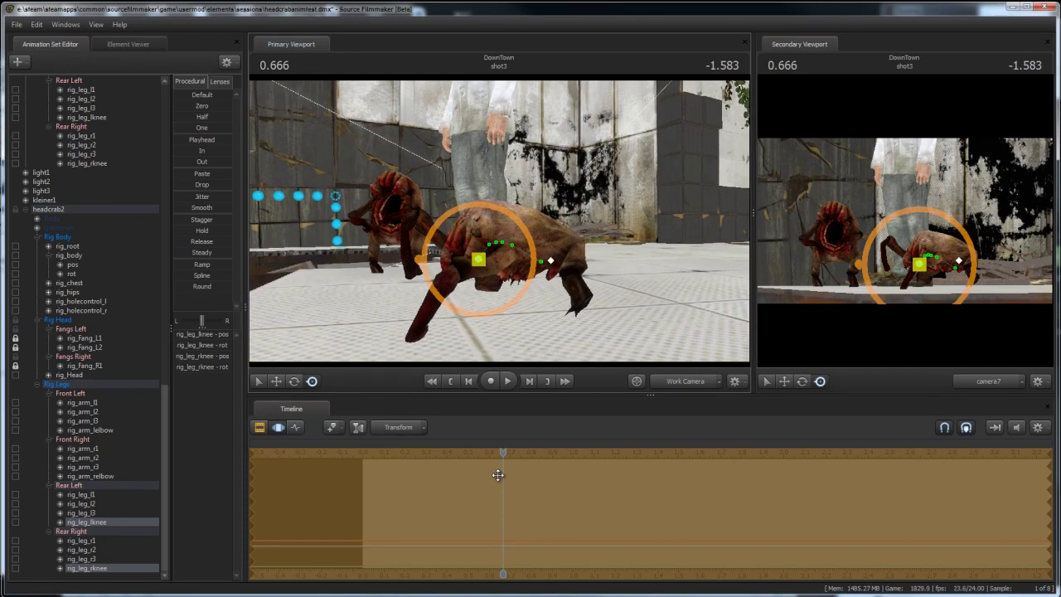
Step: Return to the Graph Editor and raise rig_leg_l3 slightly backward at 0.750 seconds
{"action": "left_click", "coordinate": [97, 513]}
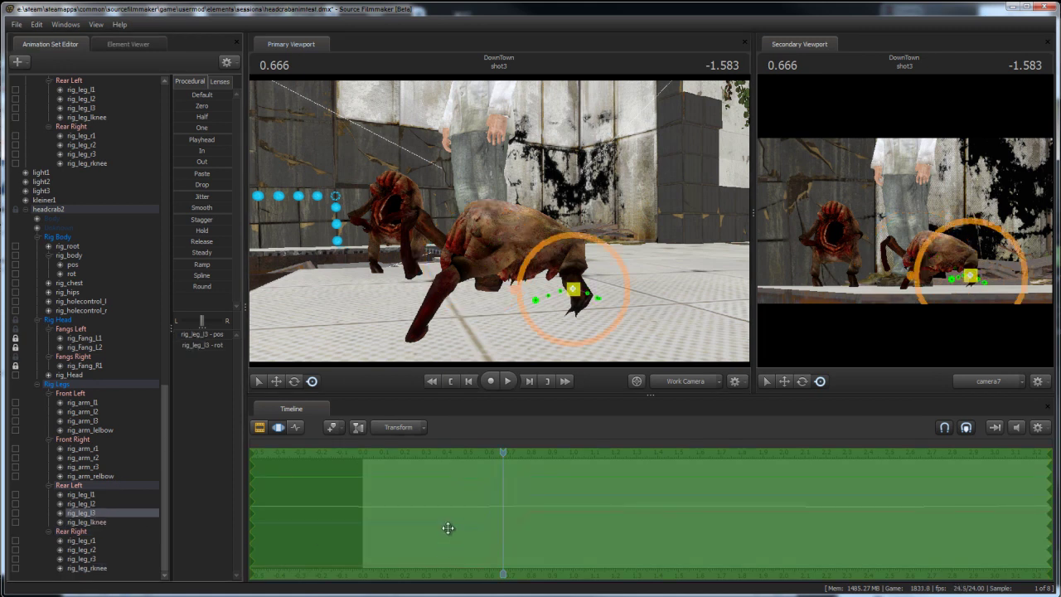
{"action": "left_click", "coordinate": [294, 428]}
{"action": "scroll", "coordinate": [434, 495], "scroll_direction": "up", "scroll_amount": 5}
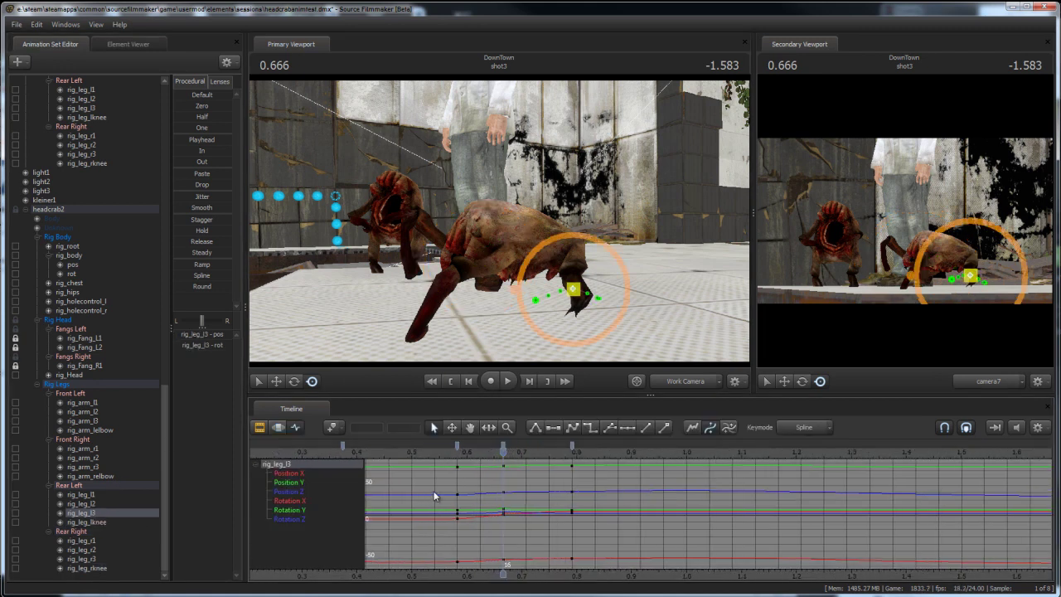
{"action": "left_click_drag", "start_coordinate": [469, 456], "coordinate": [553, 469]}
{"action": "left_click_drag", "start_coordinate": [848, 225], "coordinate": [872, 253]}
{"action": "mouse_move", "coordinate": [414, 264]}
{"action": "left_mouse_down"}
{"action": "mouse_move", "coordinate": [433, 267]}
{"action": "mouse_move", "coordinate": [414, 263]}
{"action": "left_mouse_up"}
{"action": "key", "text": "w"}
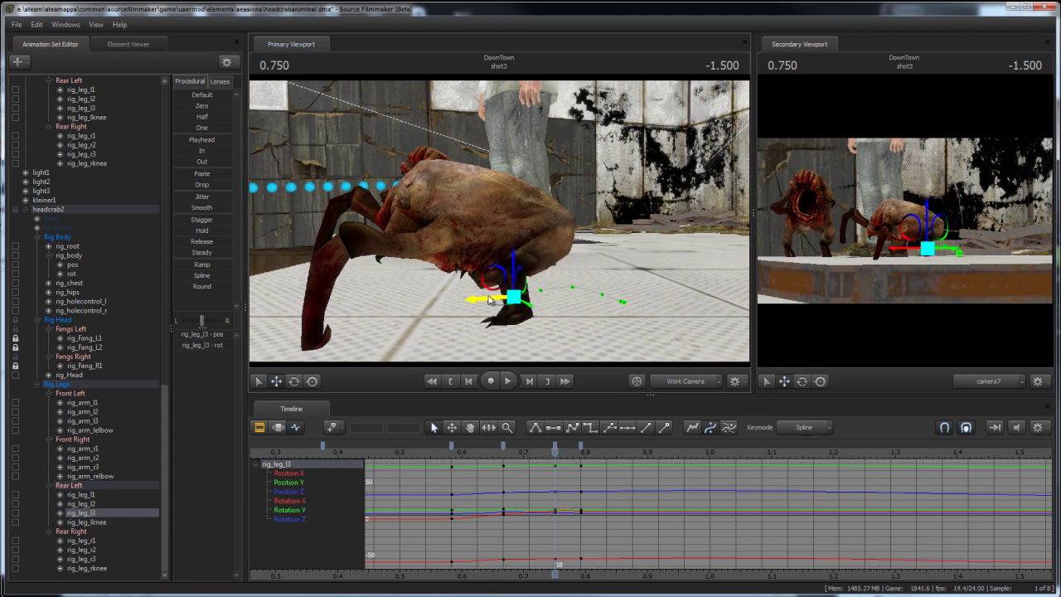
{"action": "mouse_move", "coordinate": [505, 270]}
{"action": "left_mouse_down"}
{"action": "mouse_move", "coordinate": [511, 230]}
{"action": "mouse_move", "coordinate": [476, 267]}
{"action": "mouse_move", "coordinate": [521, 279]}
{"action": "left_mouse_up"}
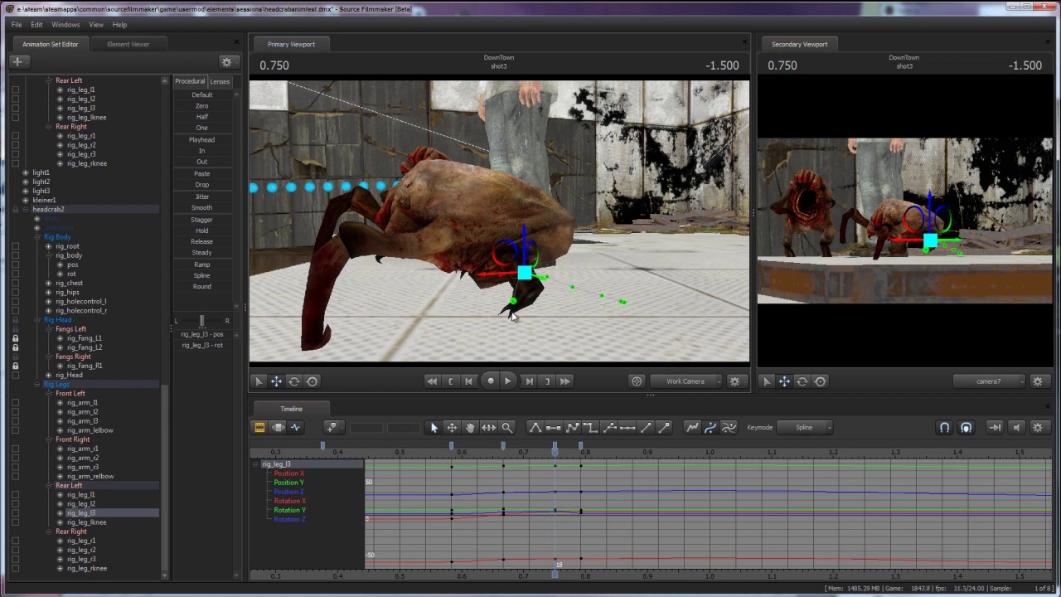
Step: Raise rig_leg_l3 further at 0.666 seconds and move it slightly forward along its red axis at 0.708 seconds
{"action": "left_click", "coordinate": [500, 454]}
{"action": "mouse_move", "coordinate": [574, 280]}
{"action": "left_mouse_down"}
{"action": "mouse_move", "coordinate": [575, 256]}
{"action": "mouse_move", "coordinate": [563, 271]}
{"action": "left_mouse_up"}
{"action": "left_click_drag", "start_coordinate": [462, 454], "coordinate": [523, 446]}
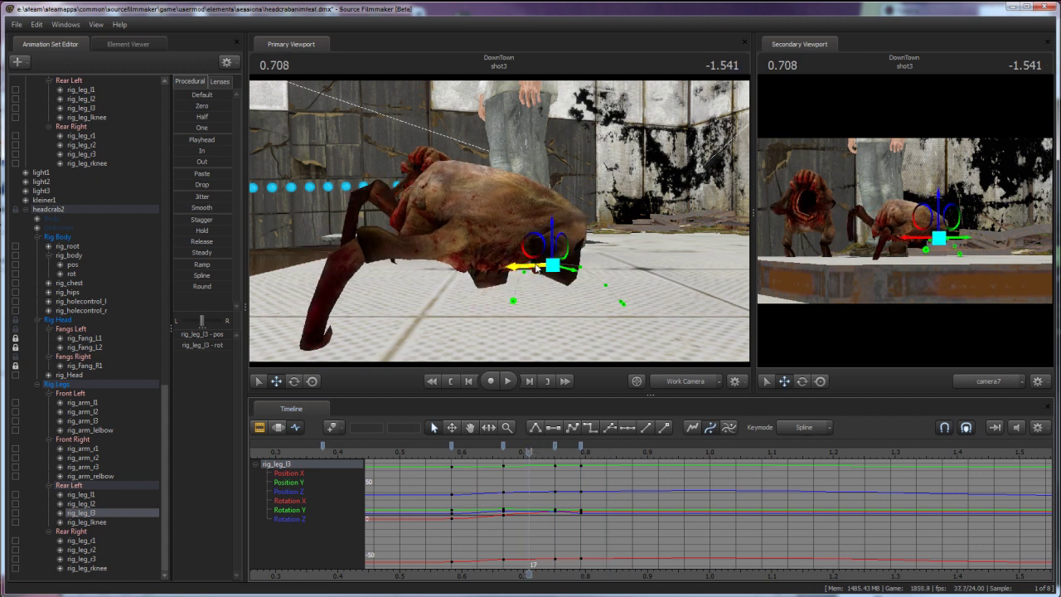
{"action": "left_click_drag", "start_coordinate": [536, 267], "coordinate": [527, 266]}
Step: Play back the walk from before the first step and check the rear-left leg's motion from side and front
{"action": "key", "text": "space"}
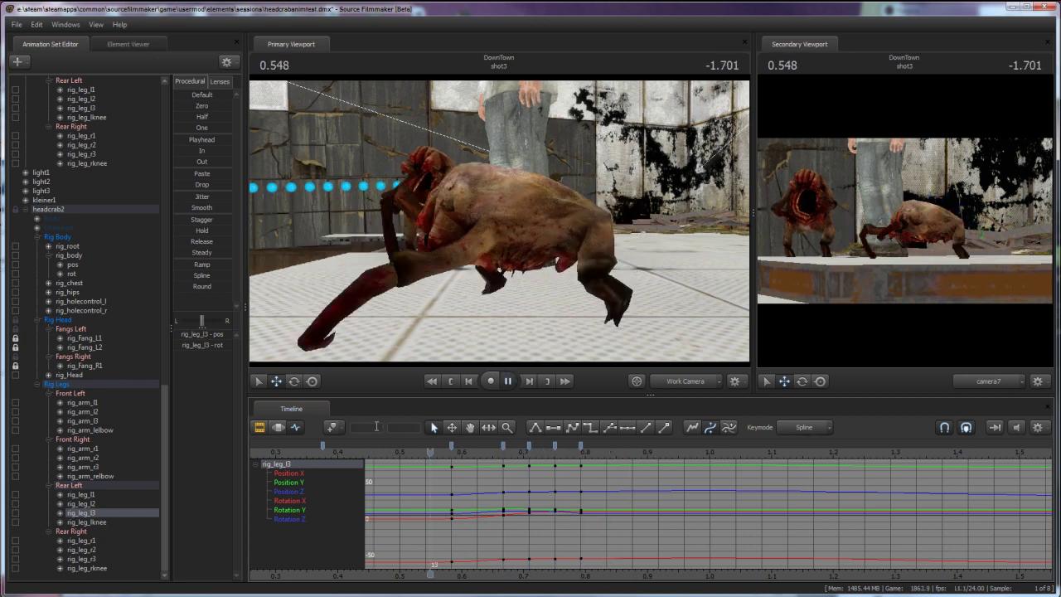
{"action": "left_click_drag", "start_coordinate": [418, 447], "coordinate": [327, 446]}
{"action": "key", "text": "space"}
{"action": "key", "text": "space"}
{"action": "left_click_drag", "start_coordinate": [363, 305], "coordinate": [500, 225]}
{"action": "key", "text": "space"}
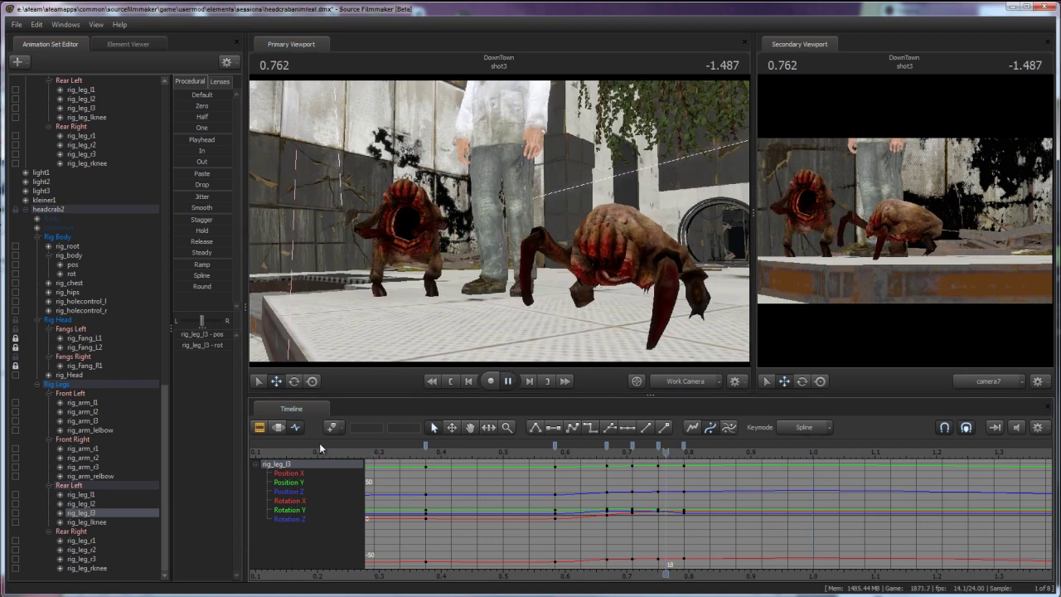
Step: Play back the walk several times and examine headcrab2's leg motion from the front and the side
{"action": "key", "text": "space"}
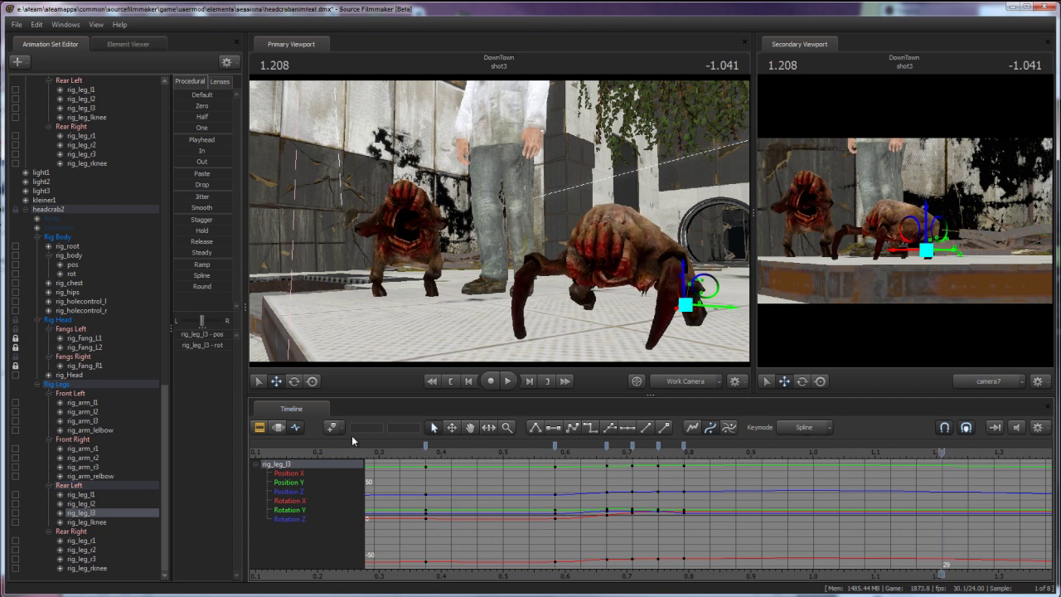
{"action": "key", "text": "space"}
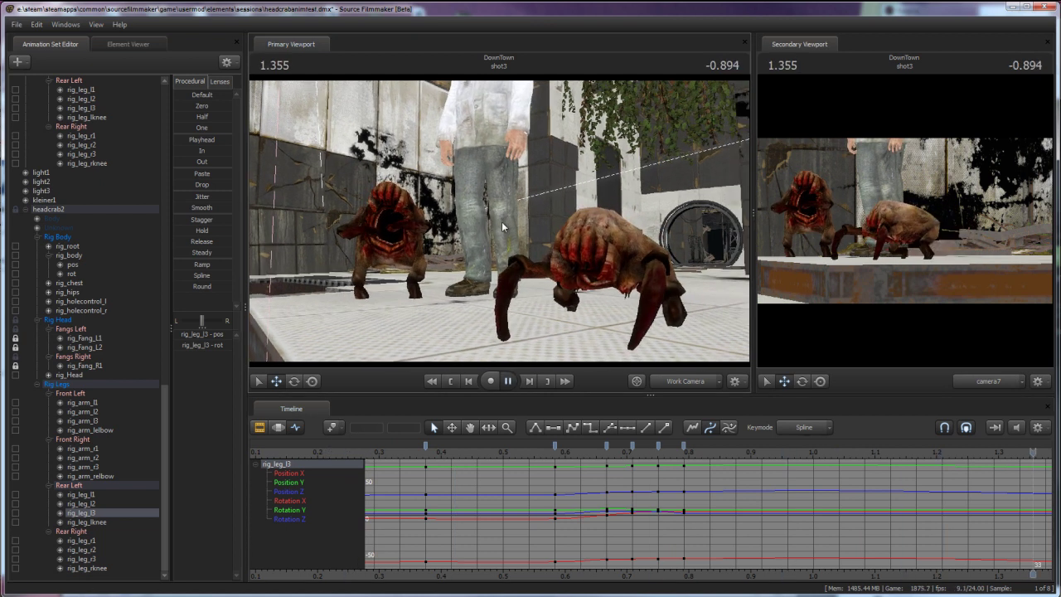
{"action": "key", "text": "space"}
{"action": "key", "text": "space"}
{"action": "key", "text": "space"}
{"action": "key", "text": "space"}
{"action": "key", "text": "space"}
{"action": "left_click_drag", "start_coordinate": [495, 325], "coordinate": [592, 174]}
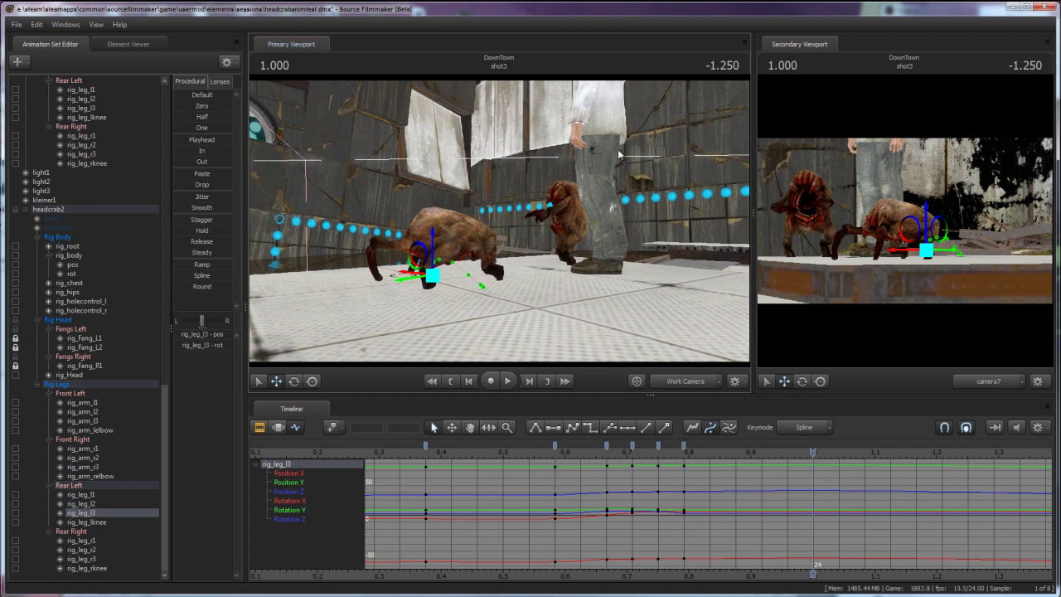
Step: Keyframe rig_leg_r3 at 0.666 seconds, move it forward and up at 0.708 seconds, and plant it further forward at 0.916 seconds
{"action": "left_click", "coordinate": [81, 421]}
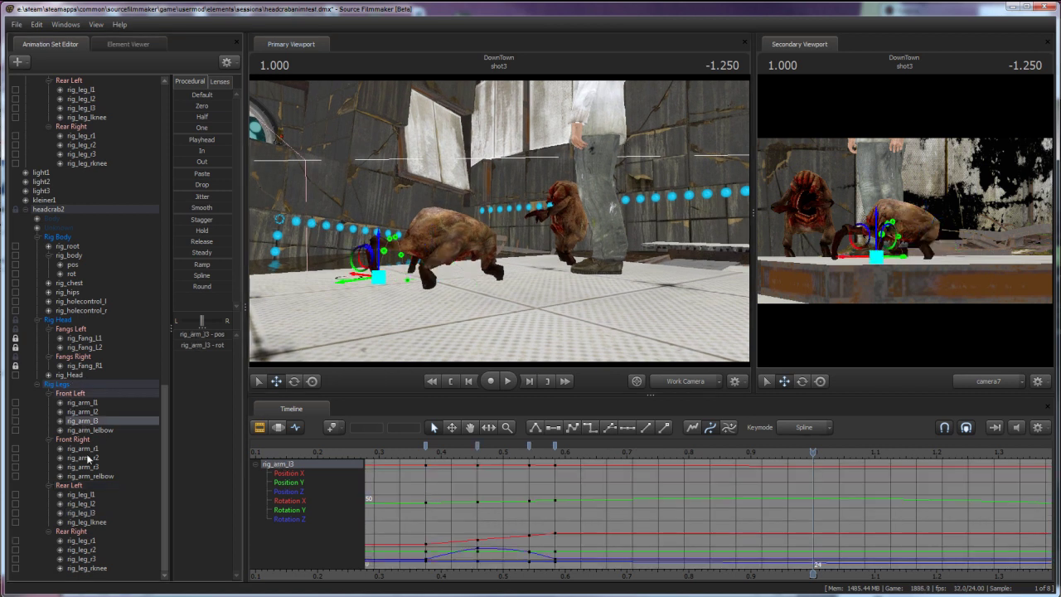
{"action": "left_click", "coordinate": [81, 560]}
{"action": "left_click_drag", "start_coordinate": [583, 292], "coordinate": [499, 221]}
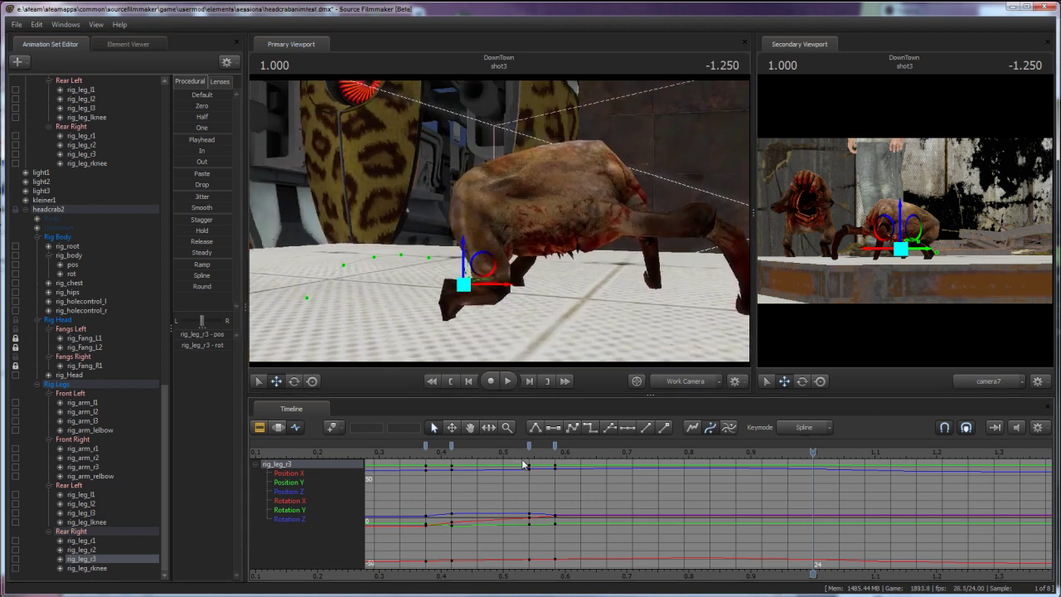
{"action": "left_click_drag", "start_coordinate": [541, 461], "coordinate": [632, 476]}
{"action": "left_click_drag", "start_coordinate": [488, 281], "coordinate": [528, 270]}
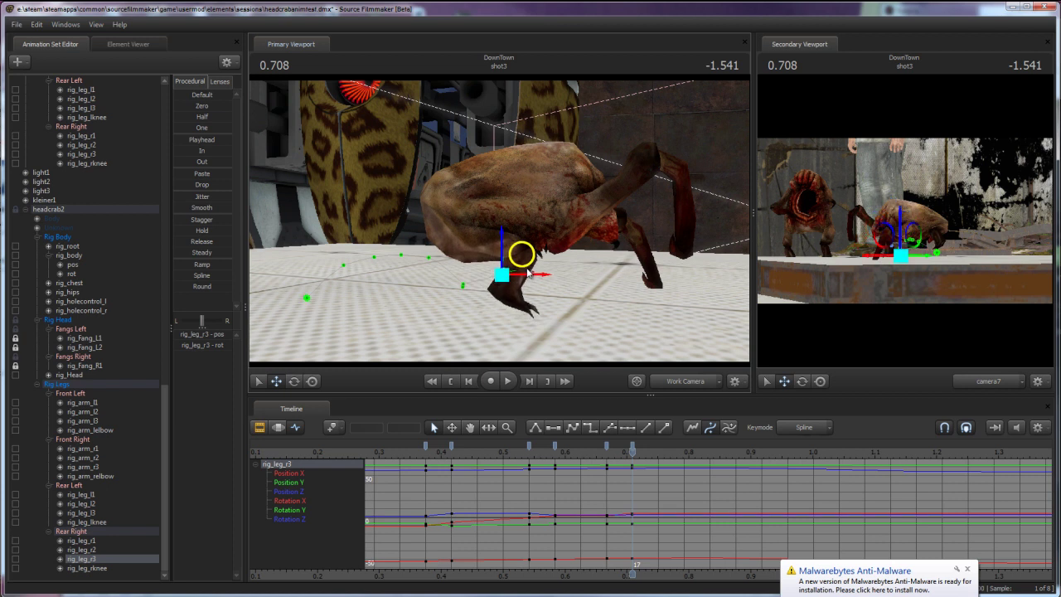
{"action": "left_click_drag", "start_coordinate": [619, 454], "coordinate": [761, 463]}
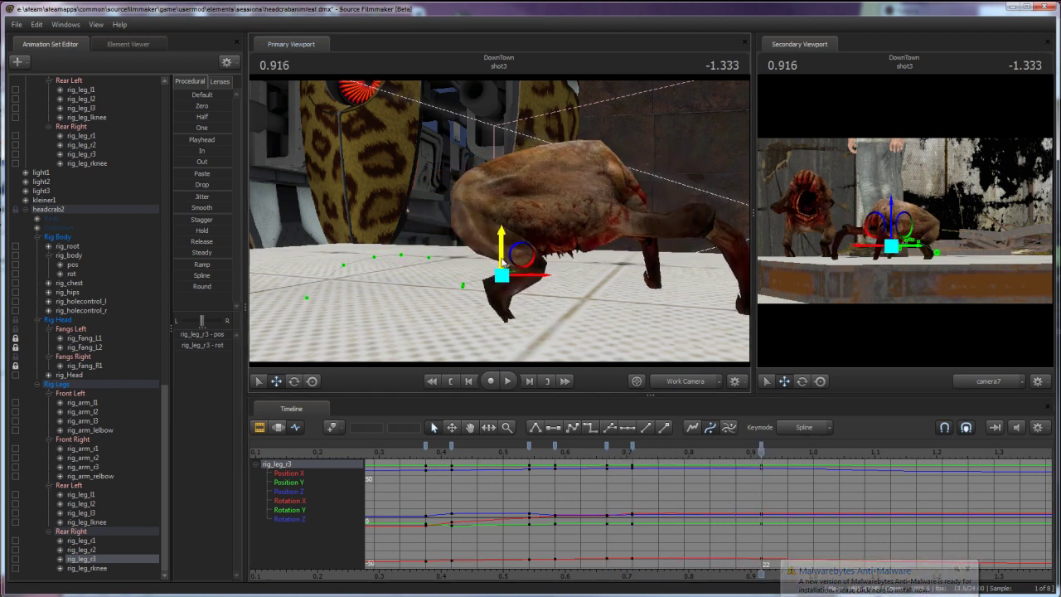
{"action": "left_click_drag", "start_coordinate": [504, 268], "coordinate": [535, 279]}
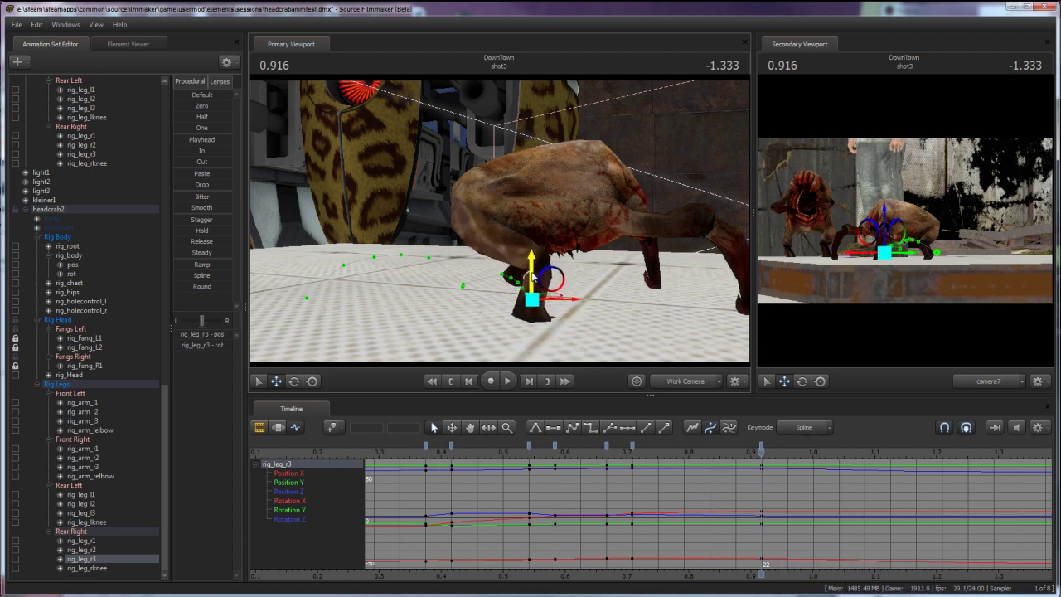
Step: Play back the walk from before the first step and check the rear-right leg's motion from the side and front
{"action": "left_click_drag", "start_coordinate": [688, 446], "coordinate": [429, 447]}
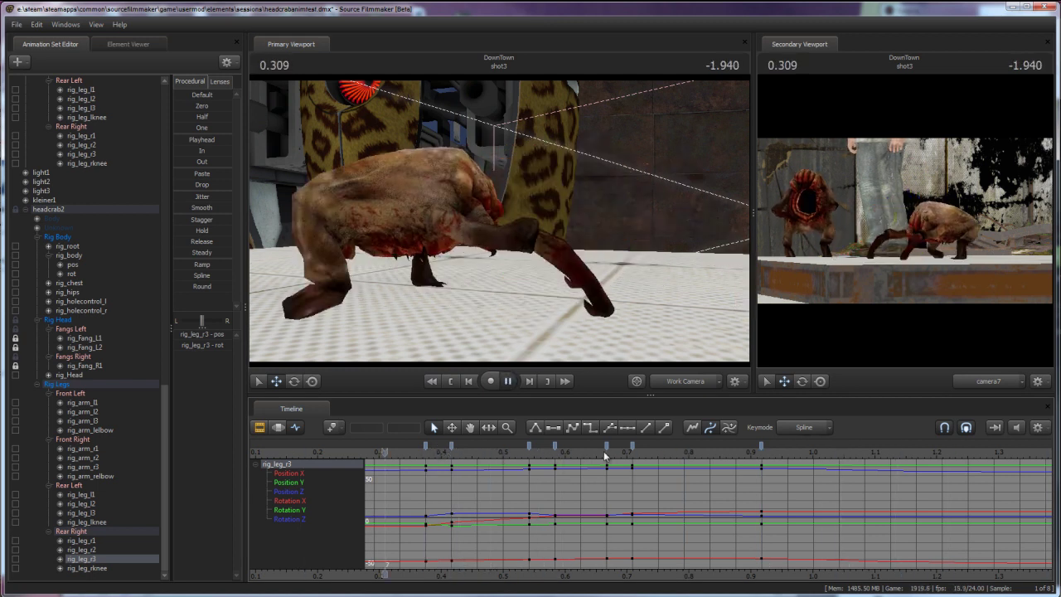
{"action": "key", "text": "space"}
{"action": "key", "text": "space"}
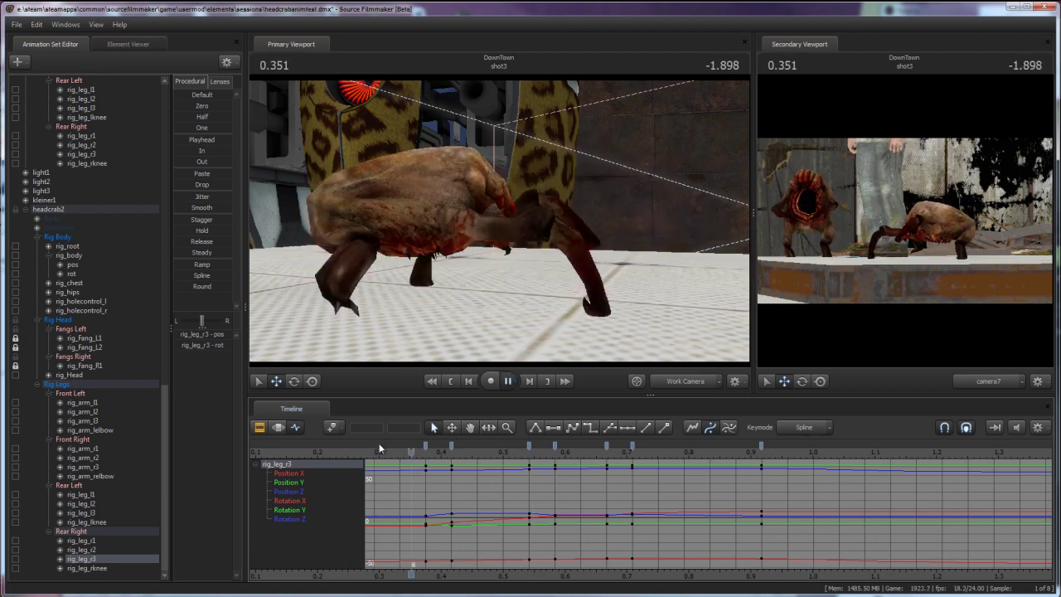
{"action": "key", "text": "space"}
{"action": "key", "text": "d"}
{"action": "left_click_drag", "start_coordinate": [357, 308], "coordinate": [422, 231]}
{"action": "key", "text": "d"}
{"action": "key", "text": "s"}
{"action": "key", "text": "a"}
{"action": "key", "text": "w"}
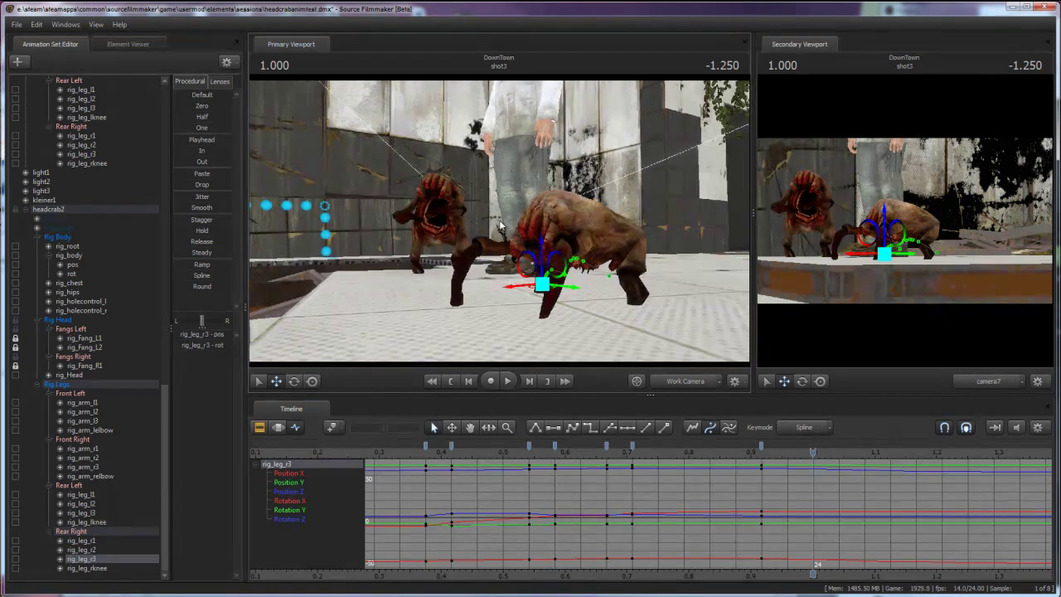
Step: Lower rig_body slightly at 0.458 seconds and raise it at 0.583 seconds
{"action": "left_click", "coordinate": [70, 255]}
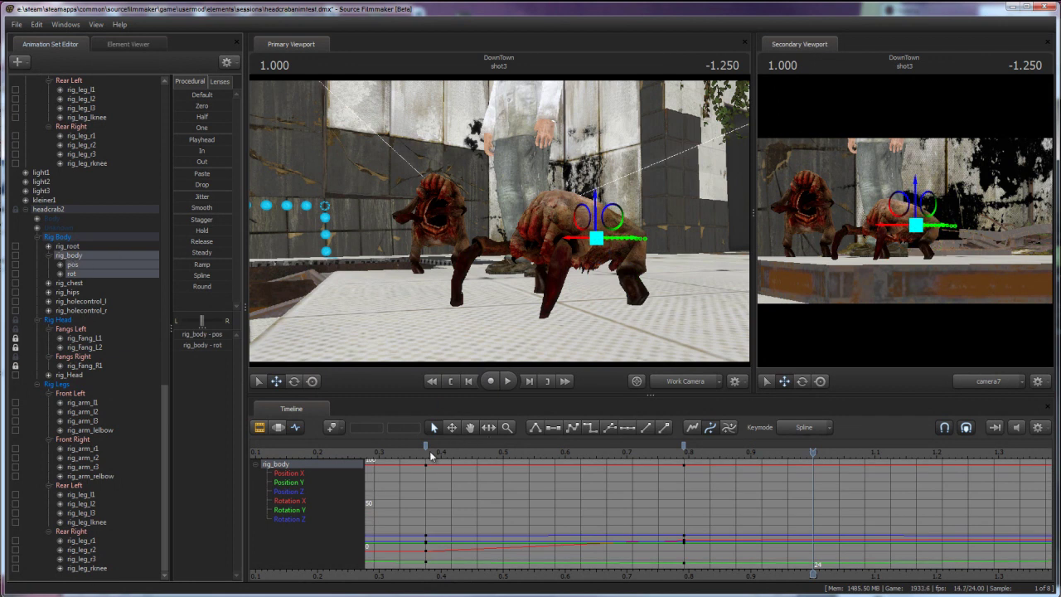
{"action": "left_click", "coordinate": [424, 449]}
{"action": "left_click_drag", "start_coordinate": [437, 449], "coordinate": [470, 450]}
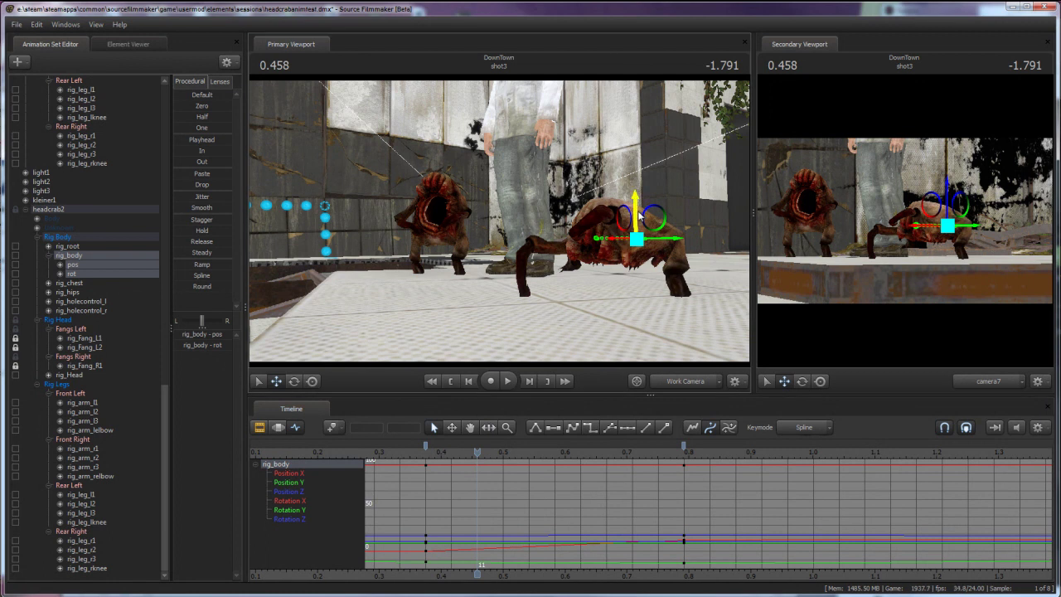
{"action": "left_click_drag", "start_coordinate": [640, 214], "coordinate": [636, 222]}
{"action": "left_click_drag", "start_coordinate": [478, 453], "coordinate": [553, 451]}
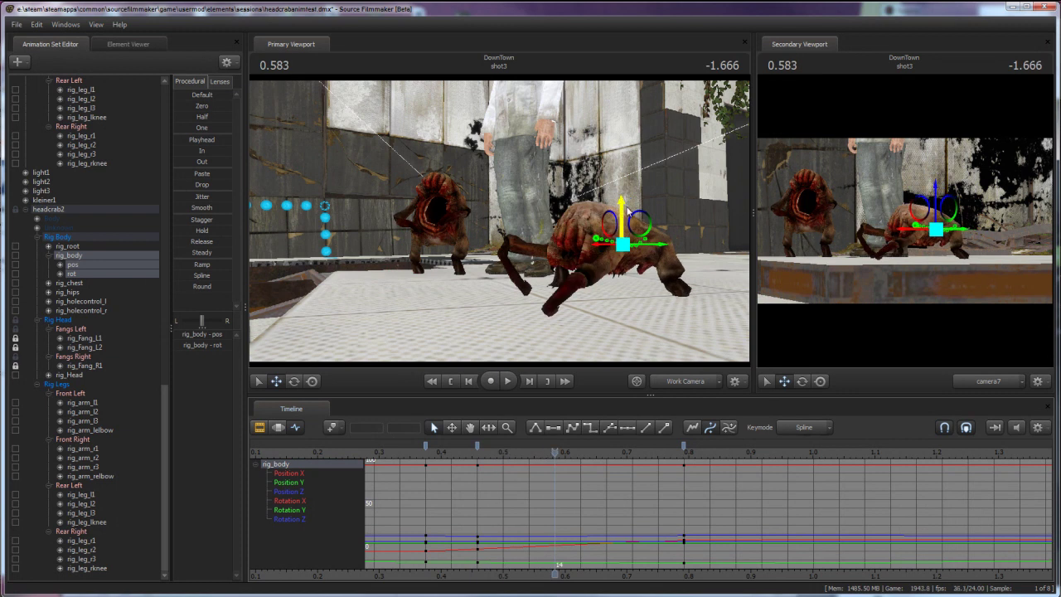
{"action": "left_click_drag", "start_coordinate": [623, 212], "coordinate": [620, 200]}
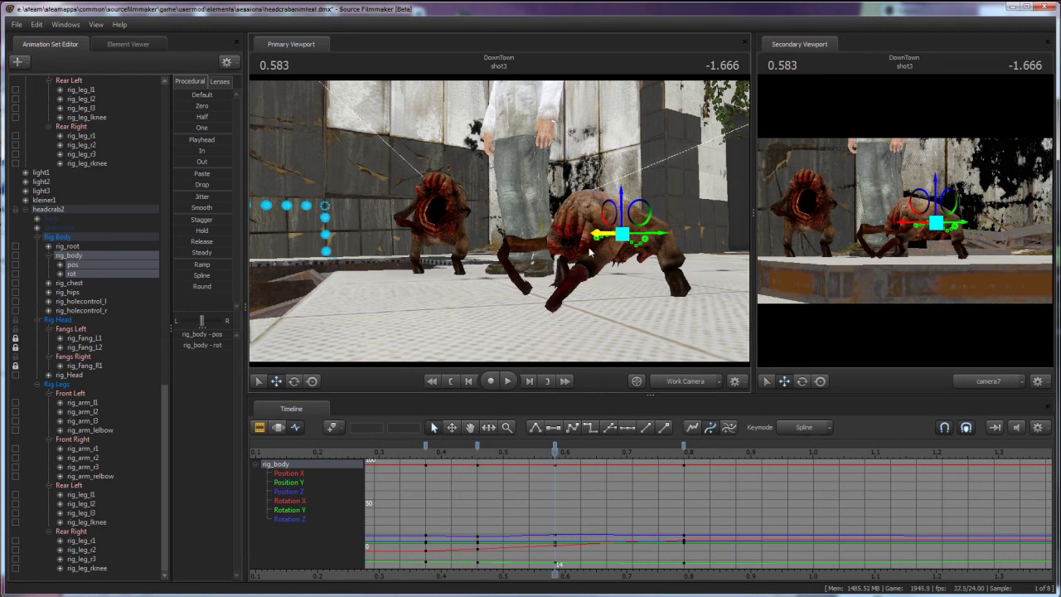
Step: Lower rig_body slightly at 0.666 seconds and rotate it a little at the same frame
{"action": "left_click_drag", "start_coordinate": [555, 452], "coordinate": [606, 448]}
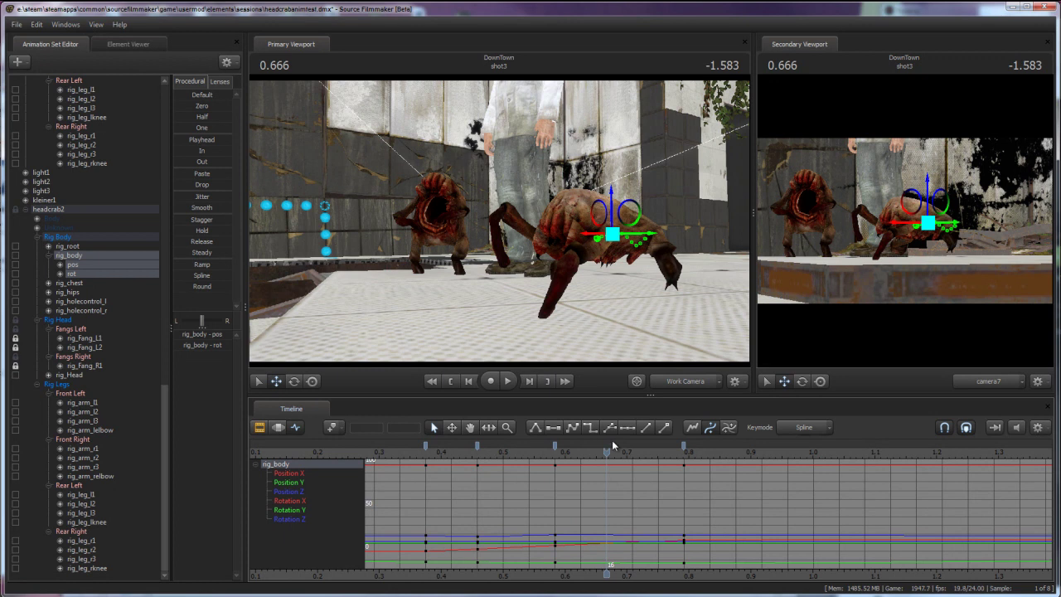
{"action": "left_click_drag", "start_coordinate": [621, 208], "coordinate": [617, 215]}
{"action": "key", "text": "e"}
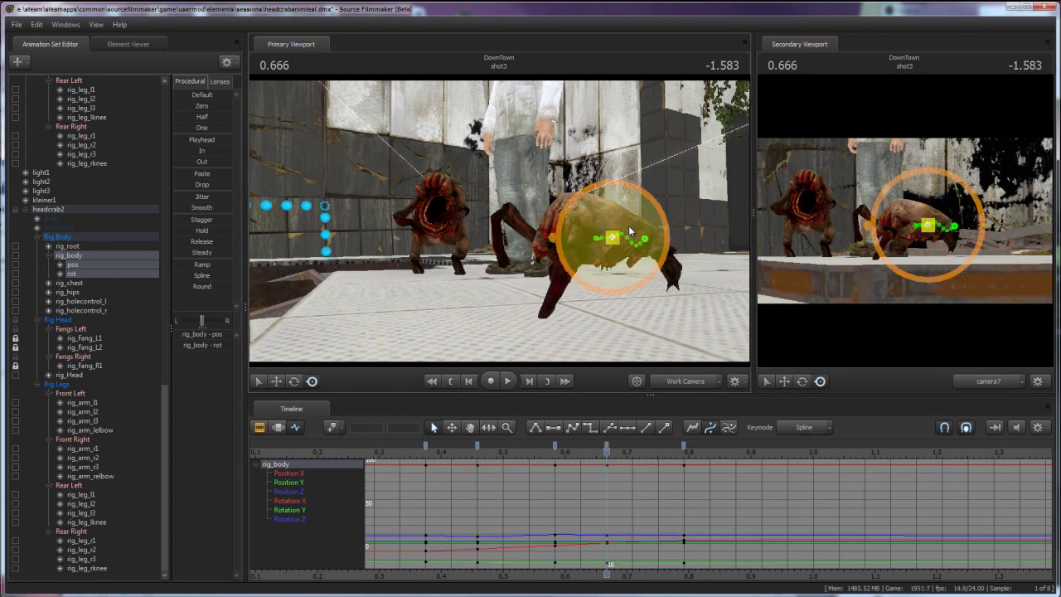
{"action": "key", "text": "e"}
{"action": "left_click_drag", "start_coordinate": [643, 239], "coordinate": [646, 221]}
Step: Play back the walk from the start and check the body's bob and tilt
{"action": "left_click_drag", "start_coordinate": [489, 448], "coordinate": [366, 445]}
{"action": "key", "text": "space"}
{"action": "left_click", "coordinate": [369, 447]}
{"action": "left_click", "coordinate": [371, 448]}
{"action": "key", "text": "space"}
{"action": "key", "text": "space"}
{"action": "left_click_drag", "start_coordinate": [635, 454], "coordinate": [612, 480]}
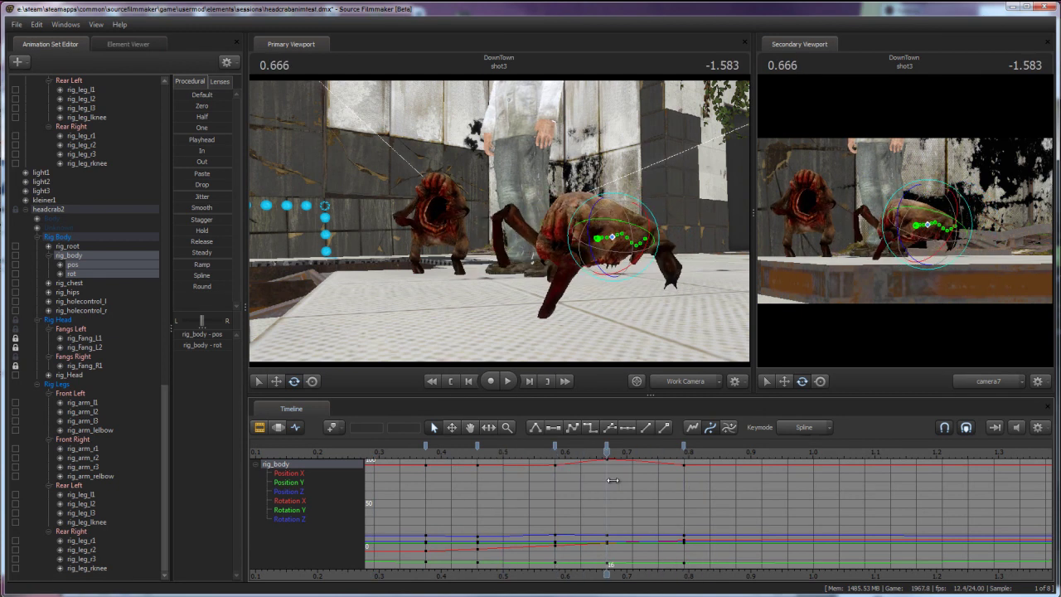
{"action": "key", "text": "w"}
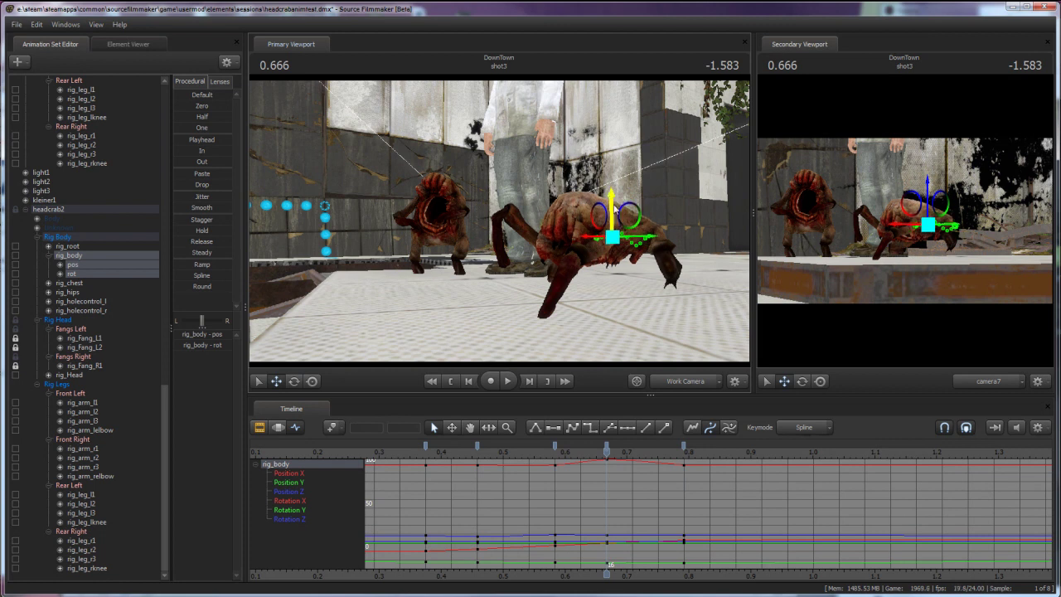
{"action": "mouse_move", "coordinate": [616, 208]}
{"action": "left_mouse_down"}
{"action": "mouse_move", "coordinate": [618, 233]}
{"action": "mouse_move", "coordinate": [617, 202]}
{"action": "mouse_move", "coordinate": [627, 225]}
{"action": "mouse_move", "coordinate": [633, 199]}
{"action": "left_mouse_up"}
{"action": "key", "text": "ctrl+z"}
Step: Replay the walk from its first keyframes and review the rig_body motion
{"action": "left_click_drag", "start_coordinate": [522, 445], "coordinate": [424, 426]}
{"action": "key", "text": "space"}
{"action": "key", "text": "space"}
{"action": "left_click", "coordinate": [478, 448]}
{"action": "key", "text": "space"}
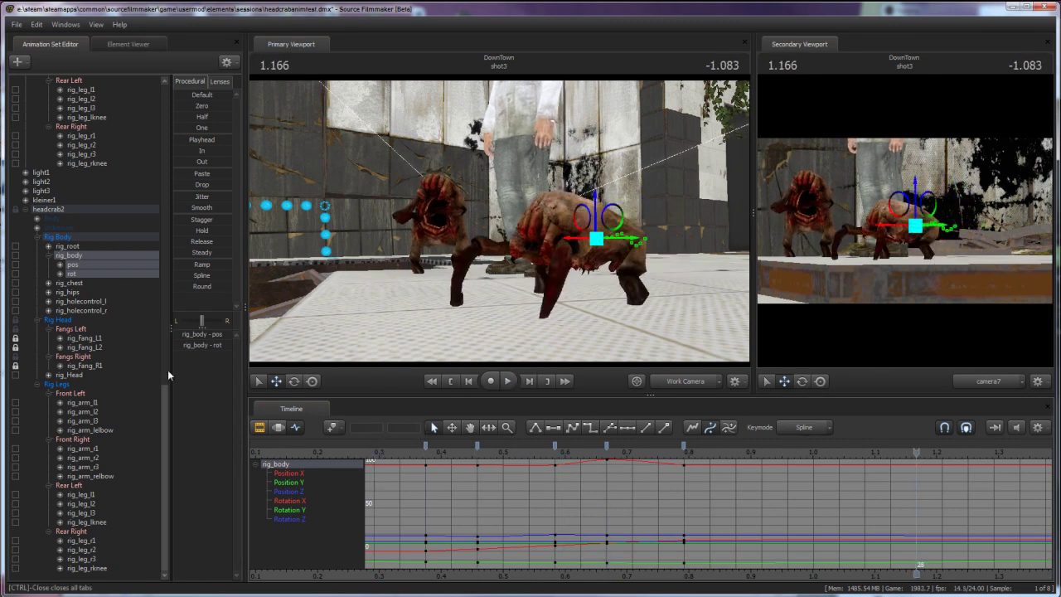
Step: Select rig_chest, try to rotate it at 1.166 seconds, and remove the keyframe added there
{"action": "left_click", "coordinate": [70, 284]}
{"action": "key", "text": "e"}
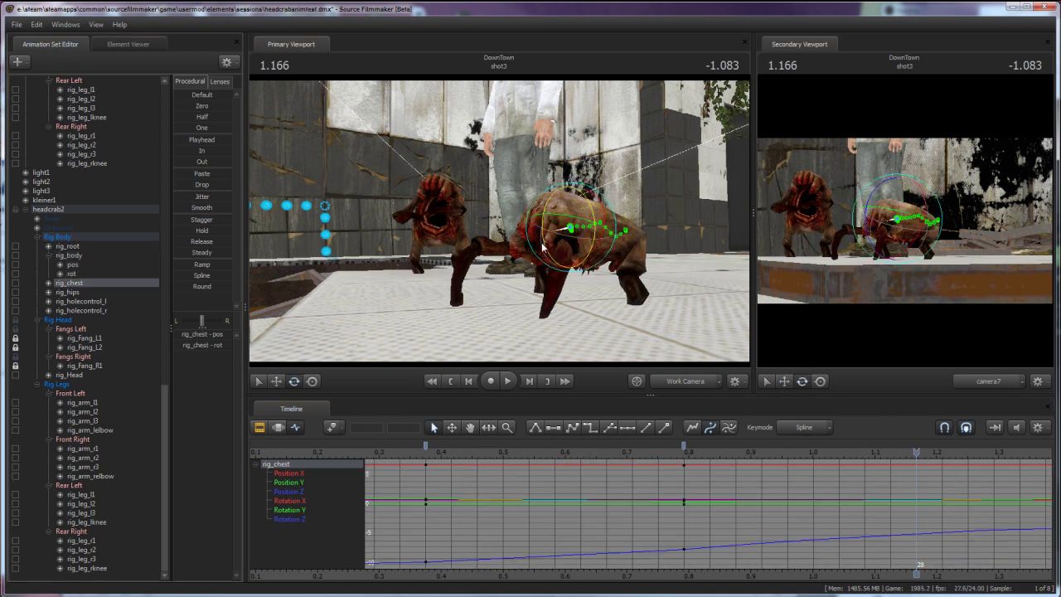
{"action": "mouse_move", "coordinate": [544, 231]}
{"action": "left_mouse_down"}
{"action": "mouse_move", "coordinate": [548, 217]}
{"action": "mouse_move", "coordinate": [552, 245]}
{"action": "left_mouse_up"}
{"action": "key", "text": "ctrl+z"}
{"action": "left_click", "coordinate": [916, 450]}
{"action": "key", "text": "Delete"}
Step: Rotate rig_chest at 0.500 seconds and again slightly at 0.750 seconds
{"action": "left_click_drag", "start_coordinate": [522, 450], "coordinate": [413, 458]}
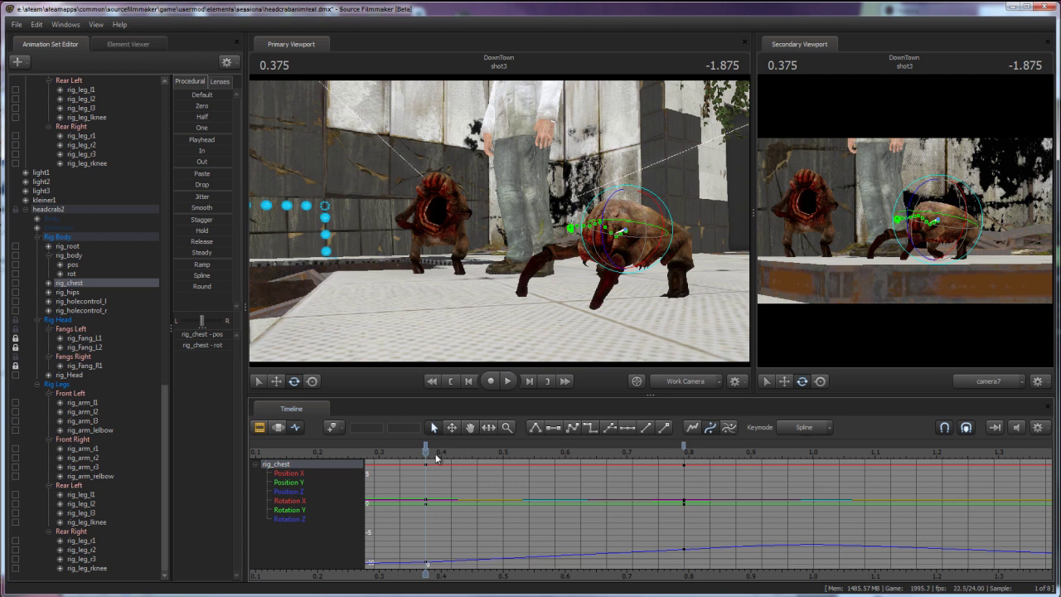
{"action": "left_click_drag", "start_coordinate": [432, 452], "coordinate": [498, 461]}
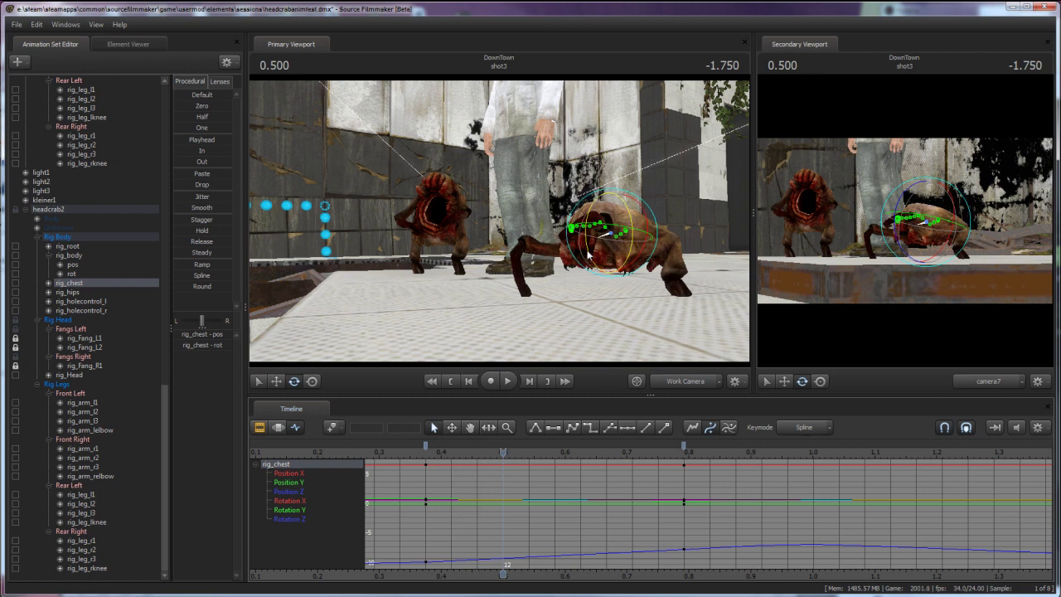
{"action": "left_click_drag", "start_coordinate": [604, 239], "coordinate": [592, 262]}
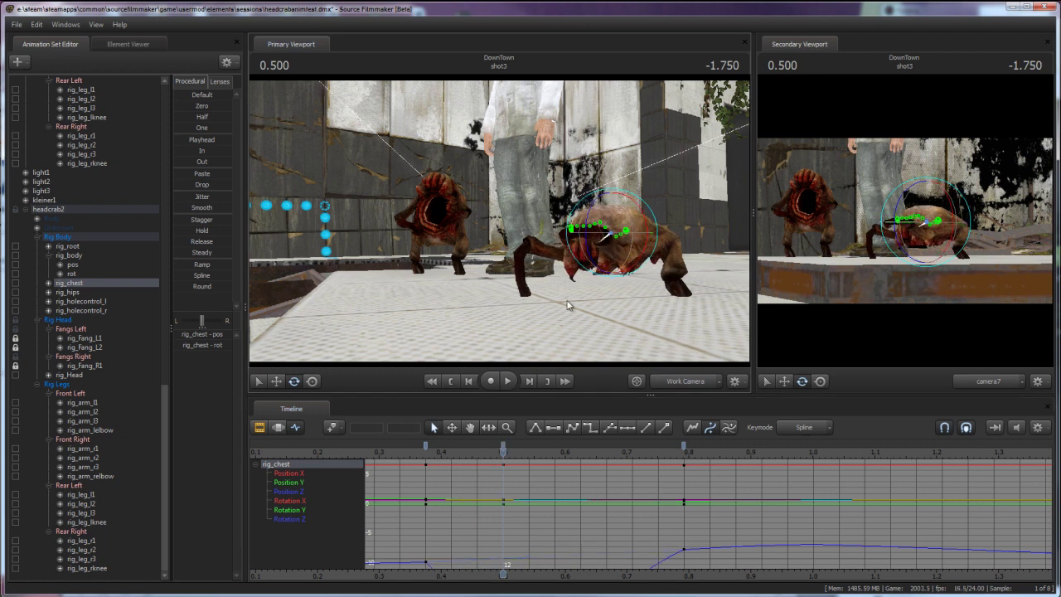
{"action": "left_click_drag", "start_coordinate": [431, 452], "coordinate": [652, 479]}
{"action": "left_click_drag", "start_coordinate": [557, 254], "coordinate": [558, 261]}
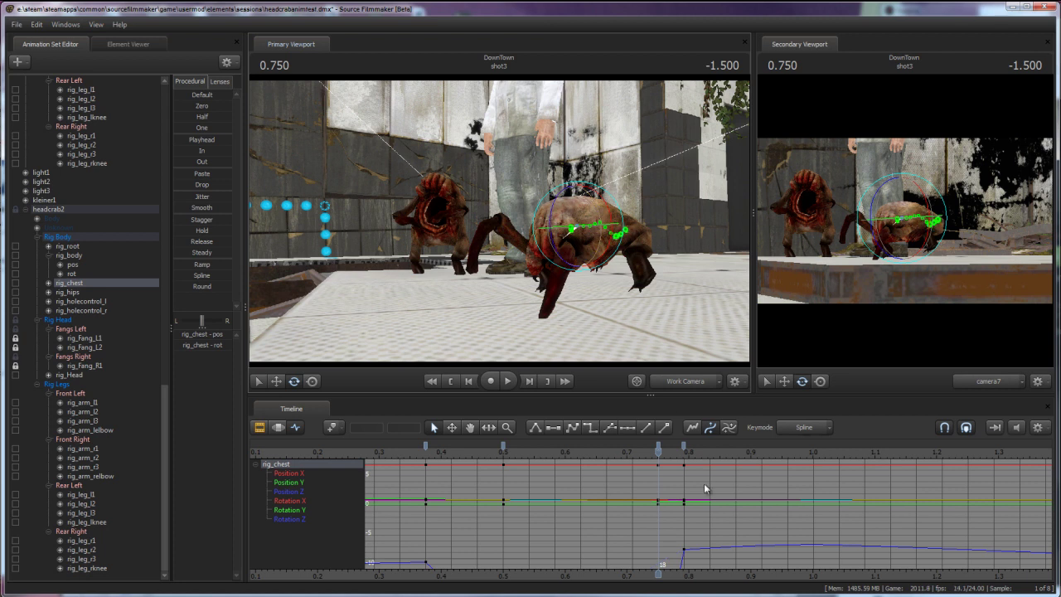
Step: Keyframe rig_chest at 1.000 seconds, delete its keyframe near 0.79 seconds, and play back the walk
{"action": "left_click_drag", "start_coordinate": [691, 461], "coordinate": [912, 484]}
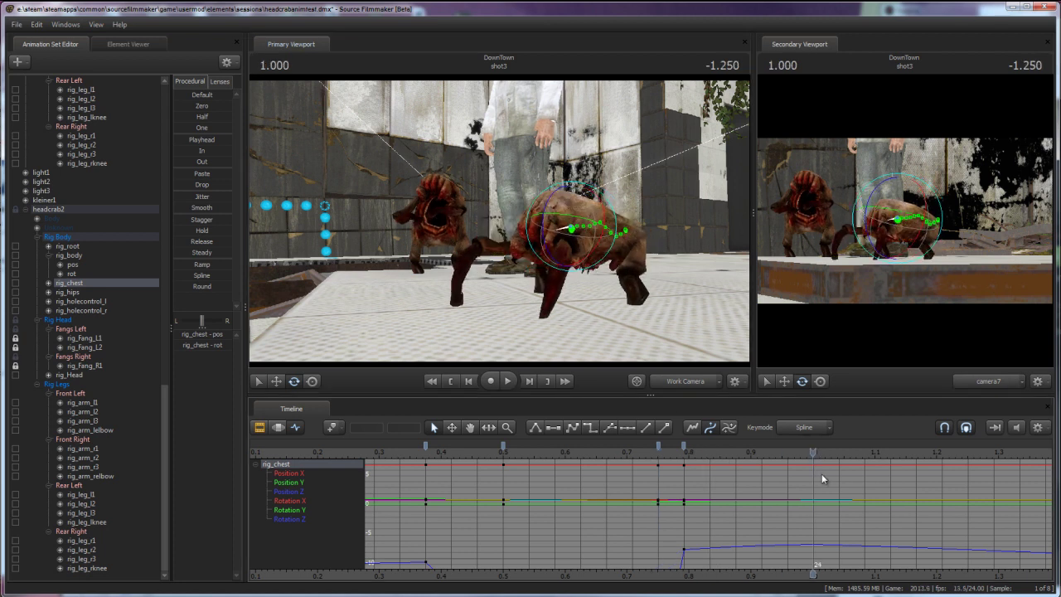
{"action": "left_click", "coordinate": [683, 448]}
{"action": "key", "text": "Delete"}
{"action": "left_click_drag", "start_coordinate": [648, 452], "coordinate": [354, 461]}
{"action": "key", "text": "space"}
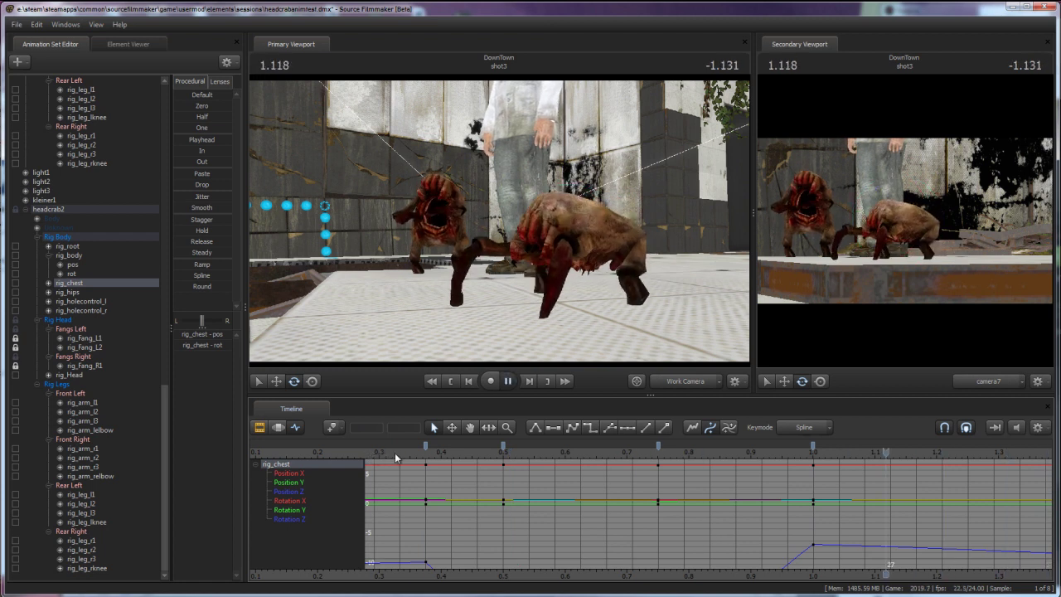
{"action": "key", "text": "space"}
Step: Shift rig_chest's first keyframe to frame 10 and replay the start of the walk
{"action": "left_click_drag", "start_coordinate": [428, 445], "coordinate": [451, 445]}
{"action": "left_click", "coordinate": [421, 454]}
{"action": "key", "text": "space"}
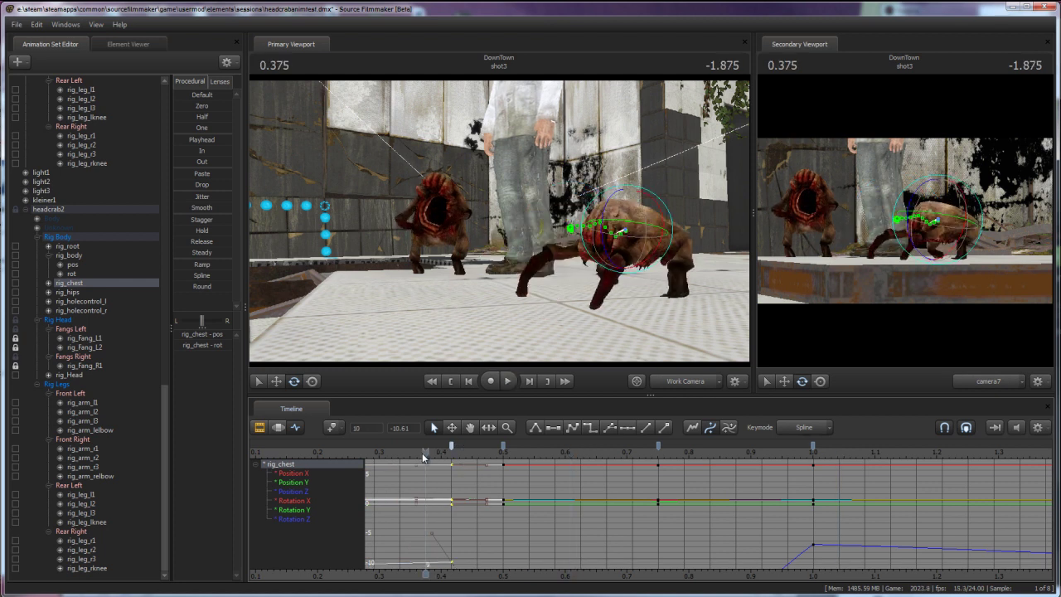
{"action": "key", "text": "space"}
Step: Refine rig_chest's rotation slightly at 0.500 seconds and play back the motion
{"action": "left_click", "coordinate": [503, 452]}
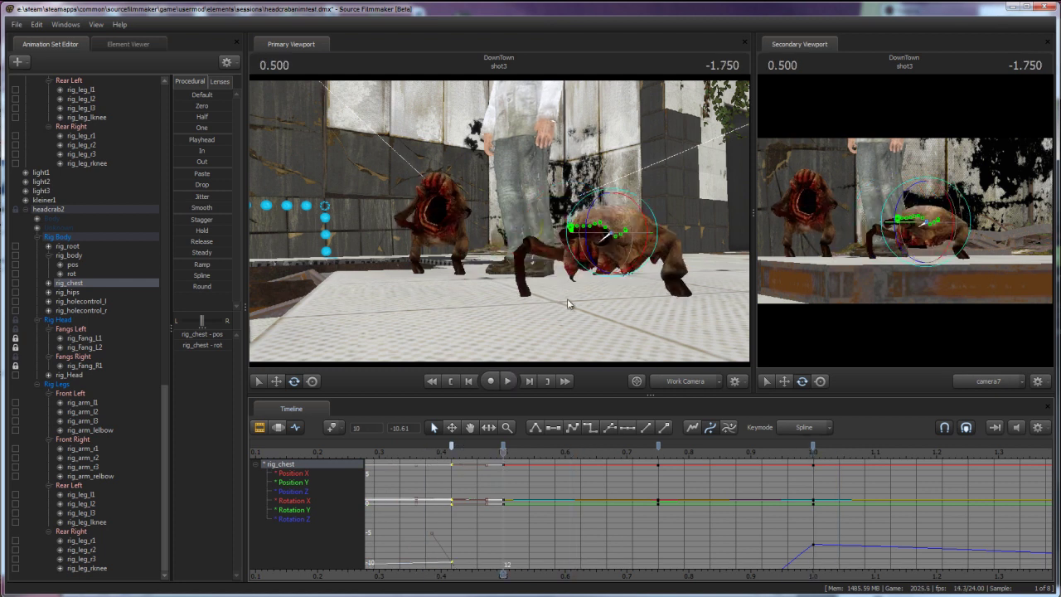
{"action": "left_click_drag", "start_coordinate": [588, 253], "coordinate": [589, 258]}
{"action": "key", "text": "space"}
{"action": "key", "text": "space"}
Step: Reorient rig_chest slightly at 0.750 seconds and replay the walk from the start
{"action": "left_click", "coordinate": [661, 445]}
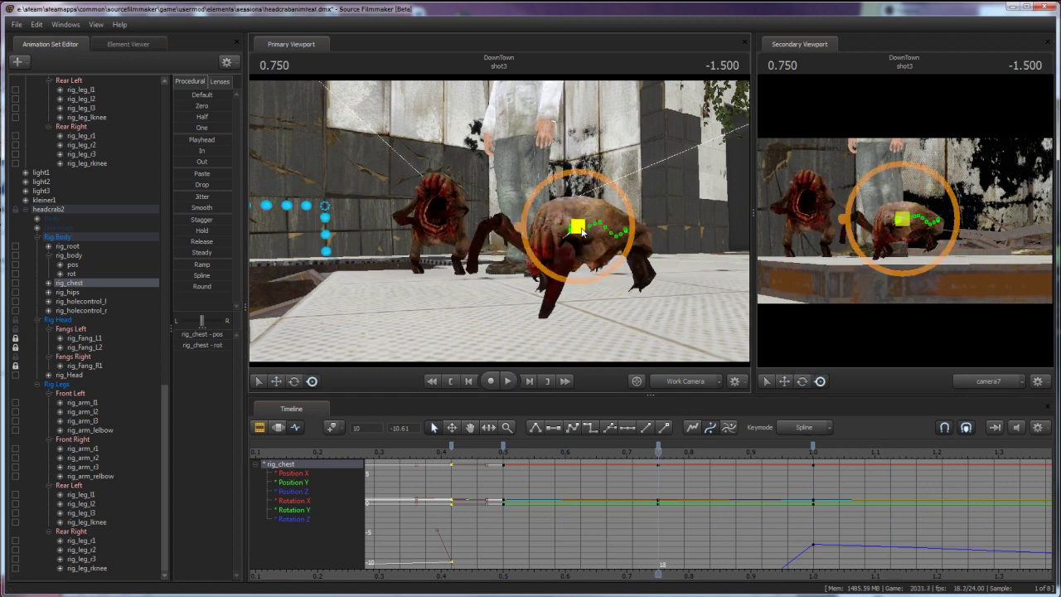
{"action": "left_click", "coordinate": [427, 453]}
{"action": "key", "text": "space"}
{"action": "left_click", "coordinate": [426, 453]}
{"action": "left_click", "coordinate": [746, 449]}
{"action": "left_click_drag", "start_coordinate": [747, 448], "coordinate": [810, 450]}
{"action": "left_click_drag", "start_coordinate": [575, 225], "coordinate": [498, 219]}
{"action": "key", "text": "ctrl+z"}
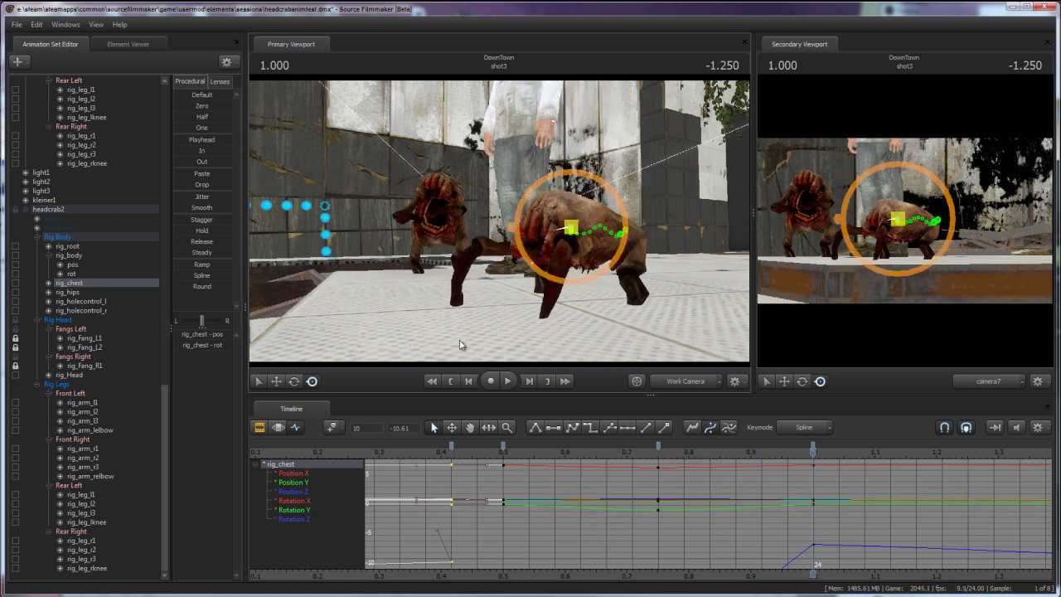
Step: Lock rig_holecontrol_l and rig_holecontrol_r to rig_chest, then test the lock by turning the chest and undo that turn
{"action": "left_click", "coordinate": [78, 286]}
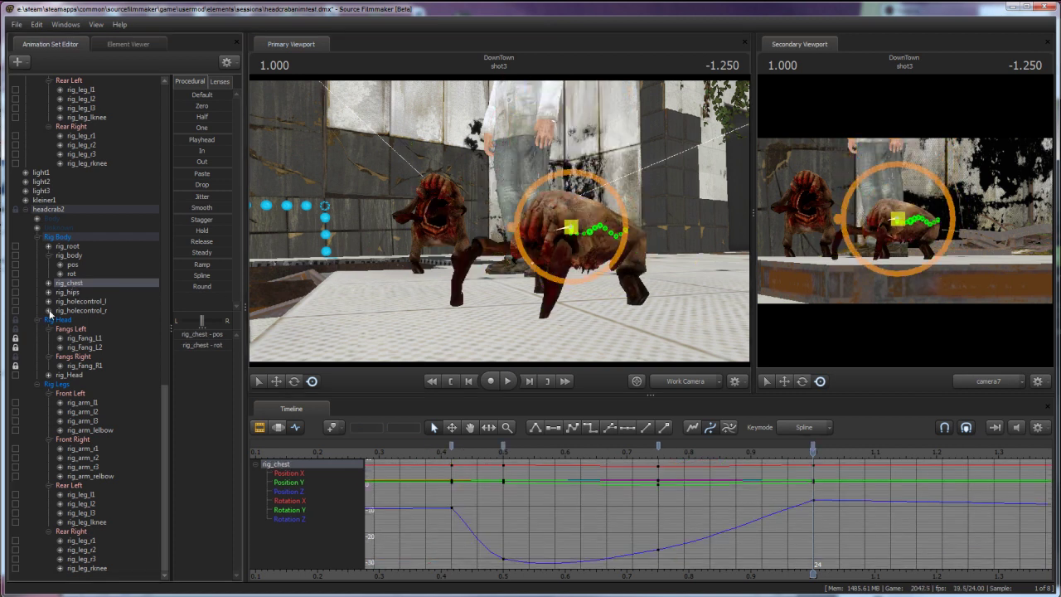
{"action": "left_click", "coordinate": [70, 276]}
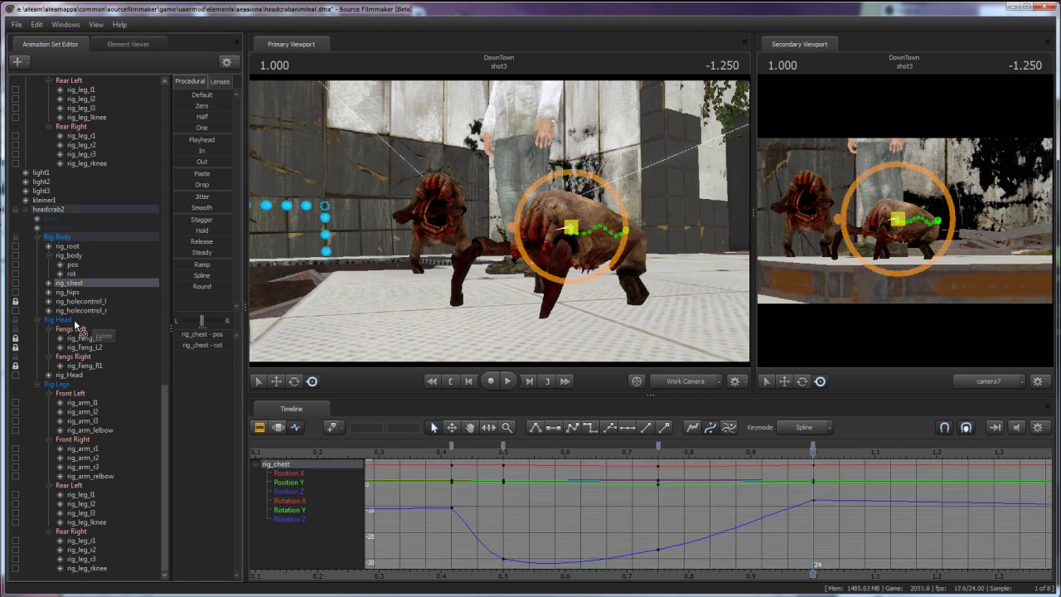
{"action": "left_click", "coordinate": [70, 283]}
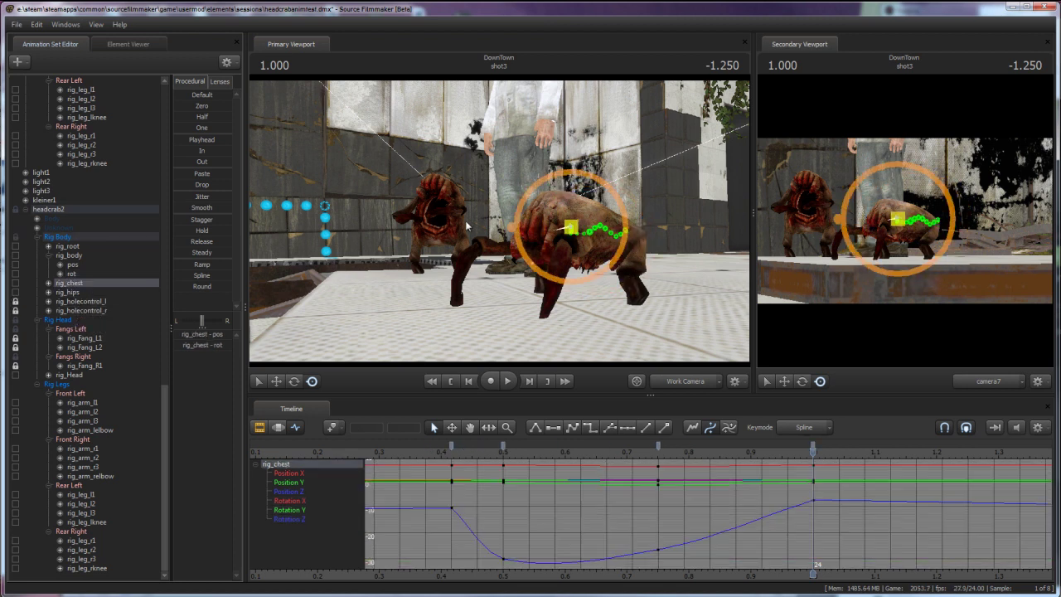
{"action": "left_click_drag", "start_coordinate": [571, 227], "coordinate": [500, 220]}
{"action": "key", "text": "ctrl+z"}
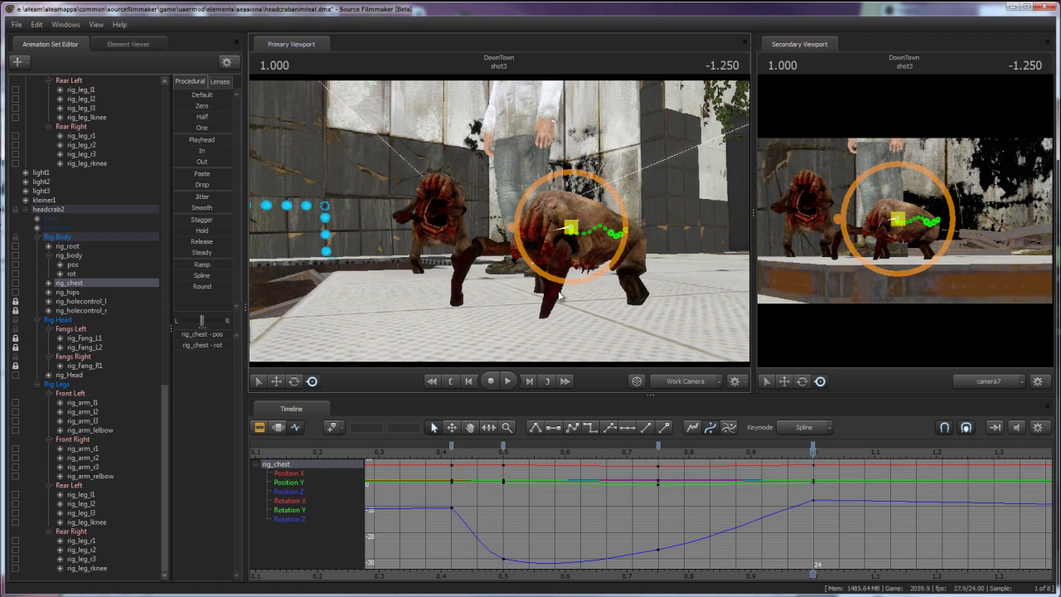
Step: Adjust rig_chest slightly at 1.000 seconds and replay the walk repeatedly from the start
{"action": "left_click_drag", "start_coordinate": [572, 232], "coordinate": [571, 224]}
{"action": "left_click_drag", "start_coordinate": [554, 442], "coordinate": [438, 454]}
{"action": "key", "text": "space"}
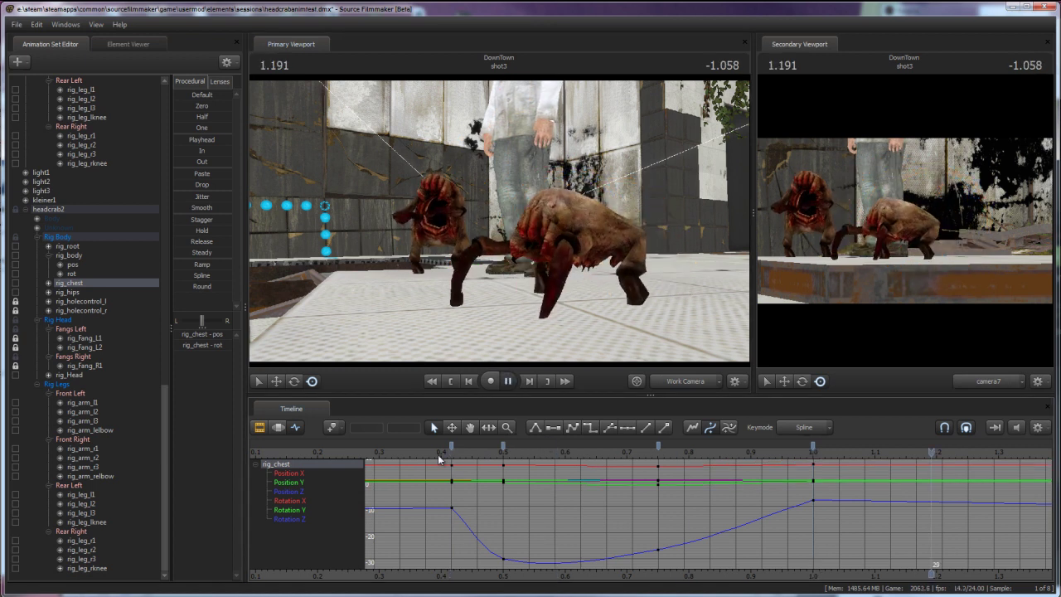
{"action": "key", "text": "space"}
{"action": "key", "text": "space"}
{"action": "key", "text": "space"}
{"action": "key", "text": "space"}
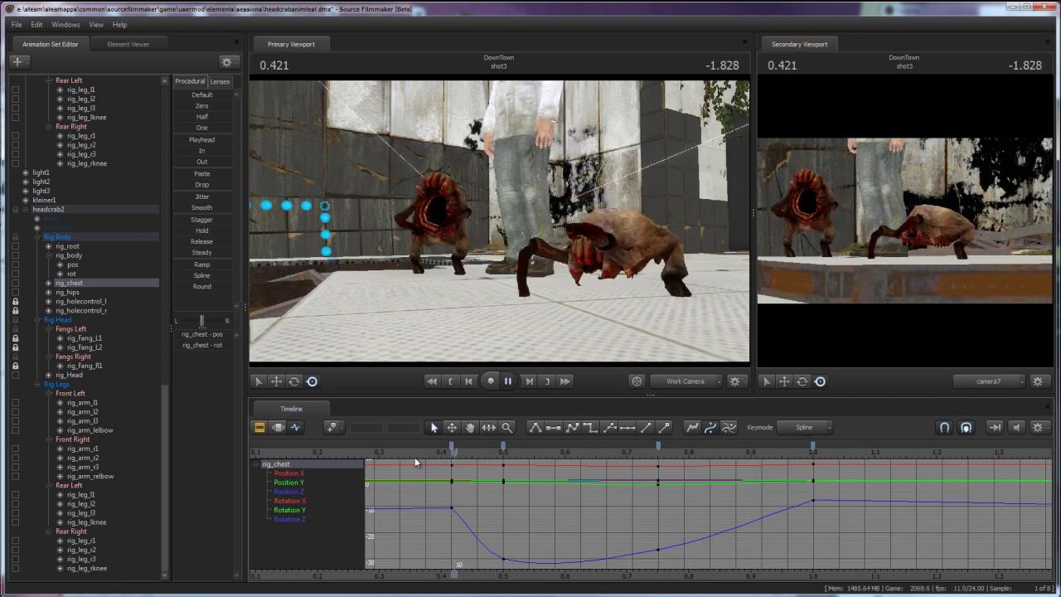
{"action": "key", "text": "space"}
{"action": "key", "text": "space"}
{"action": "key", "text": "space"}
{"action": "key", "text": "space"}
{"action": "key", "text": "space"}
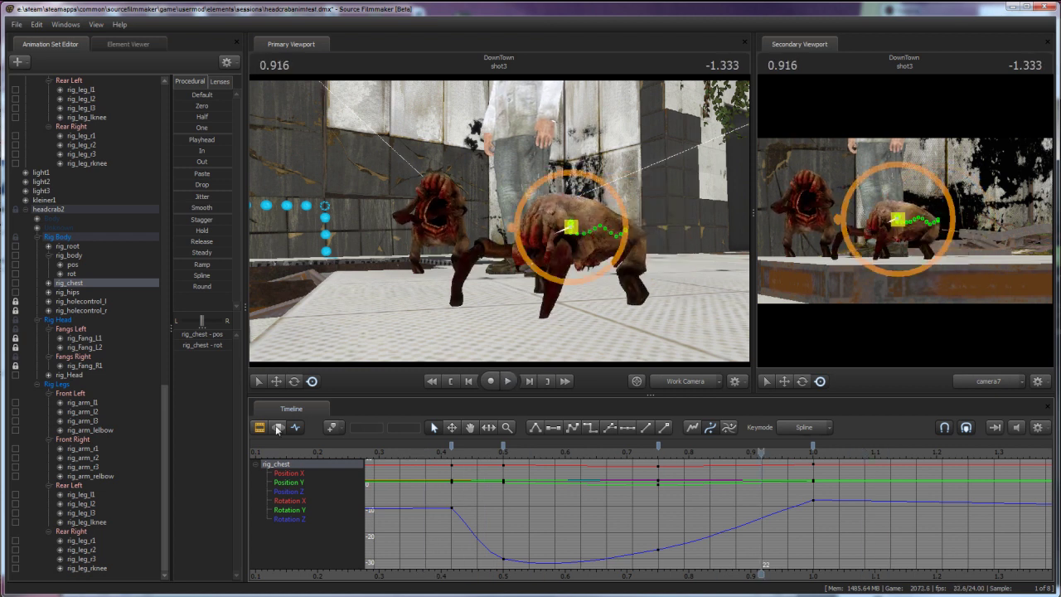
Step: Rotate rig_Head to new keyed poses at 0.458 and 0.750 seconds to animate the head during the walk
{"action": "left_click", "coordinate": [70, 375]}
{"action": "left_click_drag", "start_coordinate": [448, 450], "coordinate": [581, 455]}
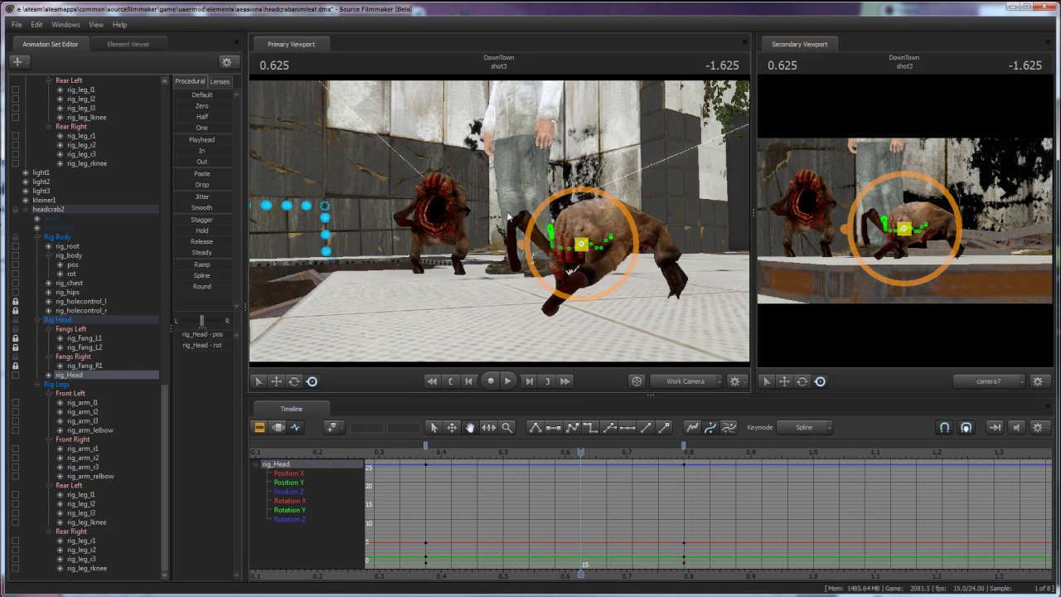
{"action": "key", "text": "w"}
{"action": "key", "text": "e"}
{"action": "left_click_drag", "start_coordinate": [424, 450], "coordinate": [476, 455]}
{"action": "left_click_drag", "start_coordinate": [575, 248], "coordinate": [659, 454]}
{"action": "mouse_move", "coordinate": [538, 267]}
{"action": "left_mouse_down"}
{"action": "mouse_move", "coordinate": [537, 251]}
{"action": "mouse_move", "coordinate": [535, 267]}
{"action": "left_mouse_up"}
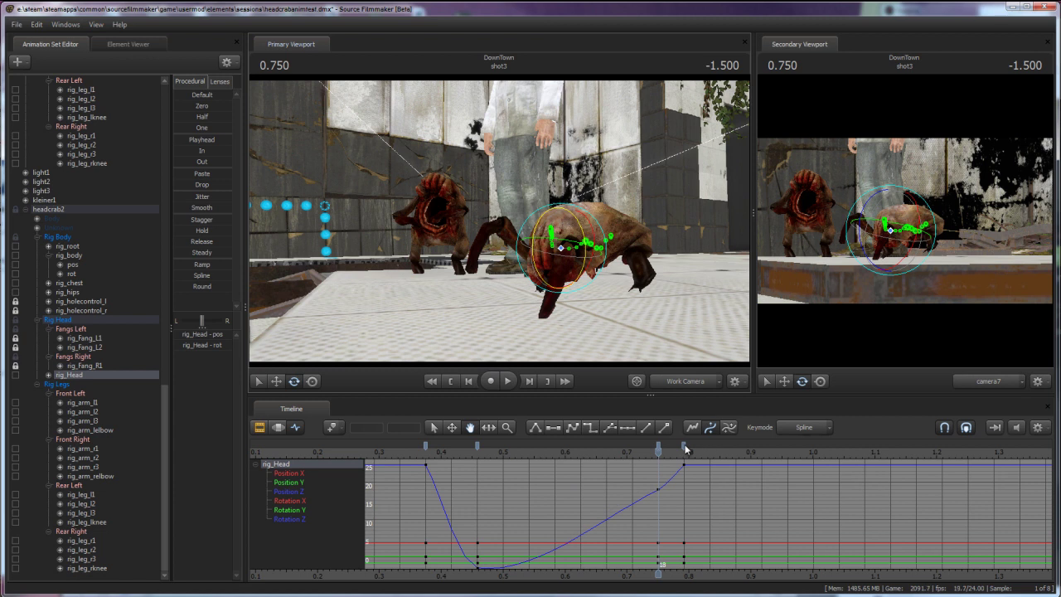
Step: Shift rig_Head's last keyframe to frame 21 and rotate the head to a new pose at 1.208 seconds
{"action": "left_click_drag", "start_coordinate": [685, 447], "coordinate": [736, 447]}
{"action": "key", "text": "space"}
{"action": "key", "text": "space"}
{"action": "left_click_drag", "start_coordinate": [518, 241], "coordinate": [521, 252]}
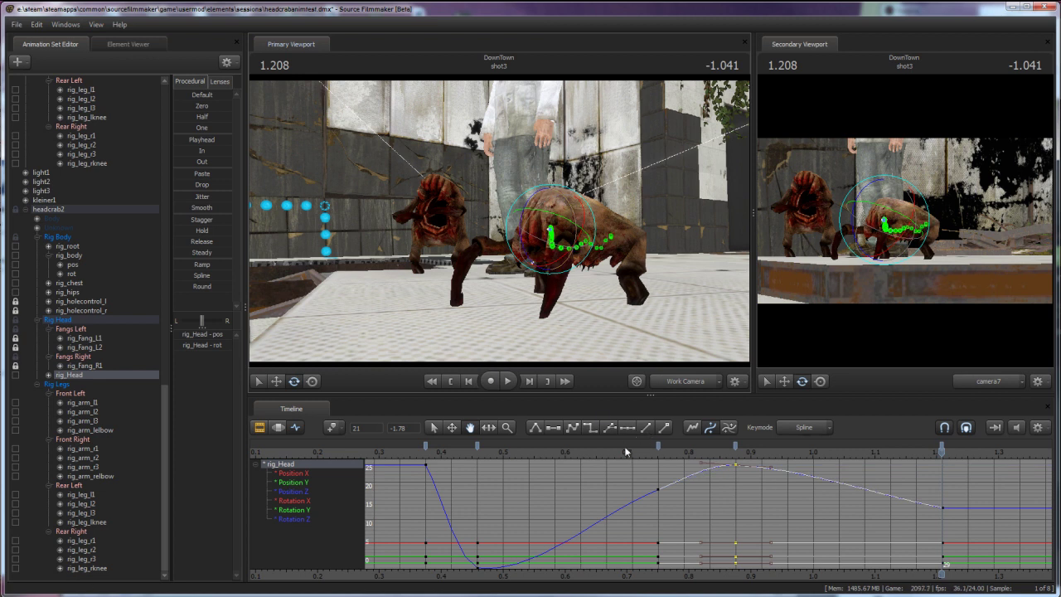
Step: Replay the walk several times from the original and a closer camera angle to examine the head motion
{"action": "key", "text": "space"}
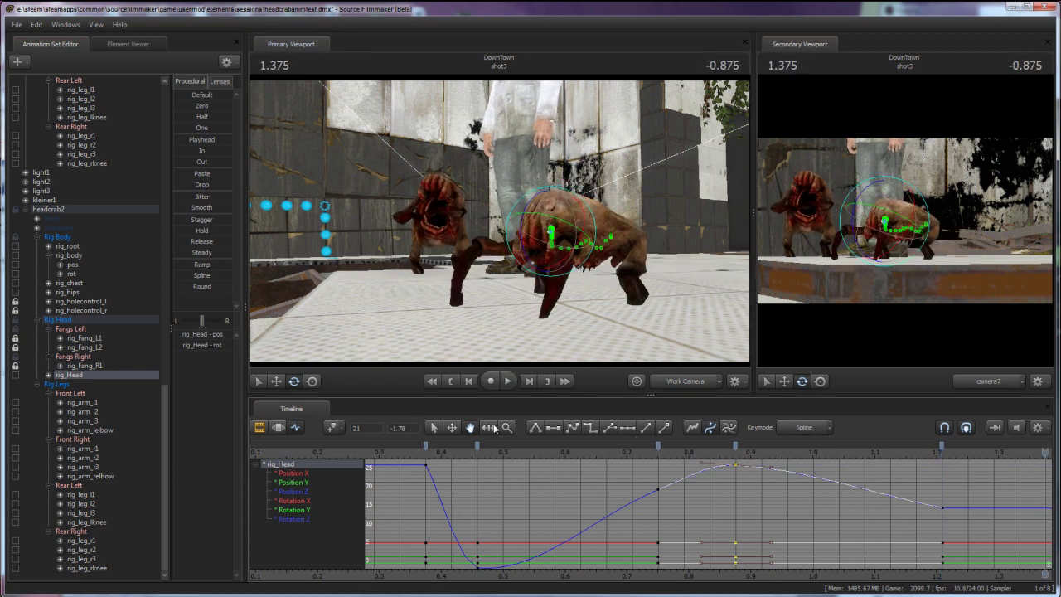
{"action": "key", "text": "space"}
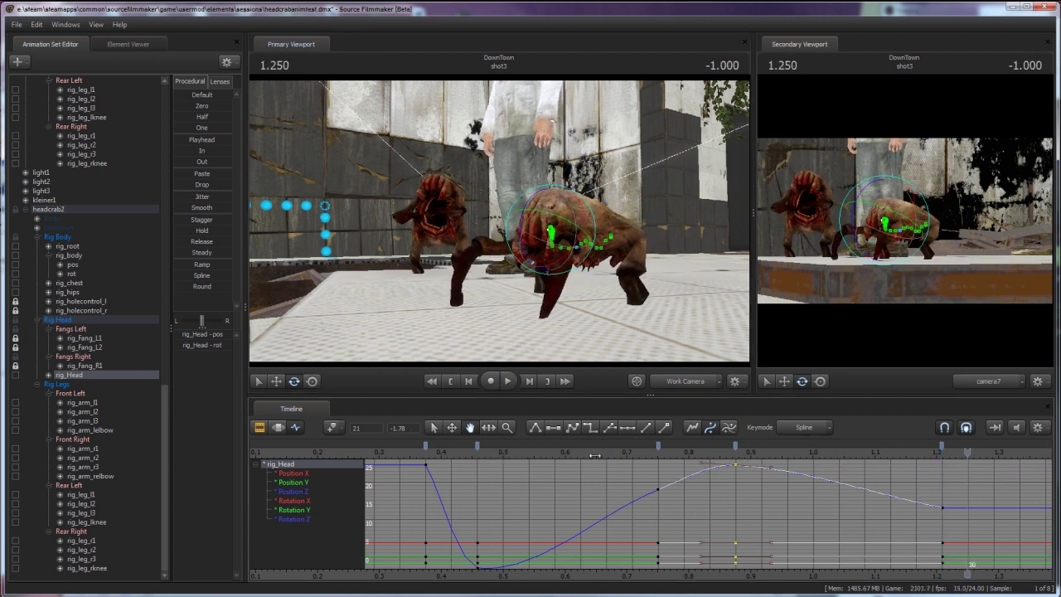
{"action": "key", "text": "space"}
{"action": "key", "text": "space"}
{"action": "key", "text": "space"}
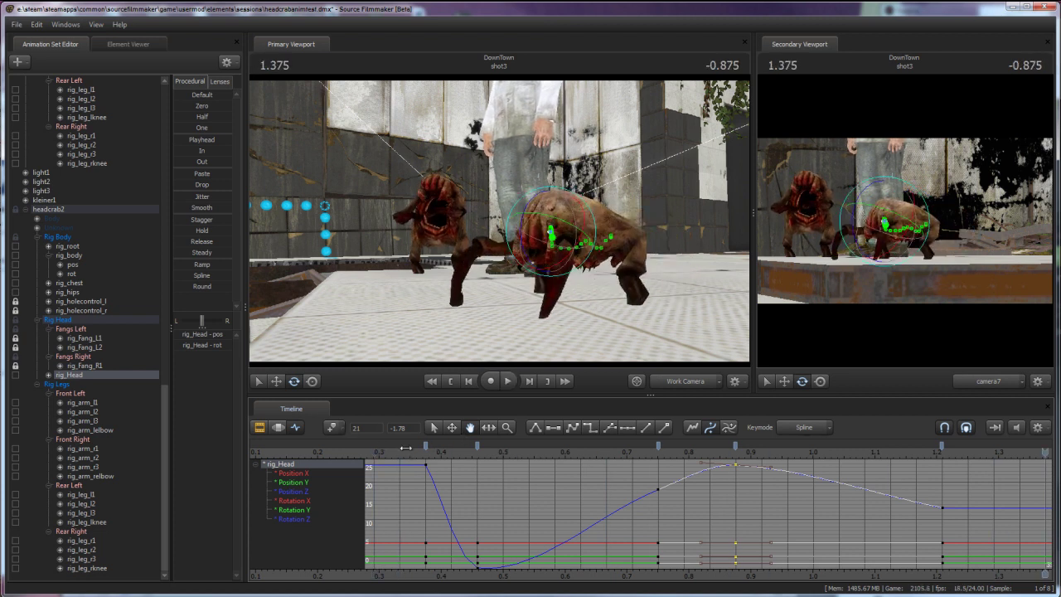
{"action": "left_click_drag", "start_coordinate": [363, 268], "coordinate": [500, 225]}
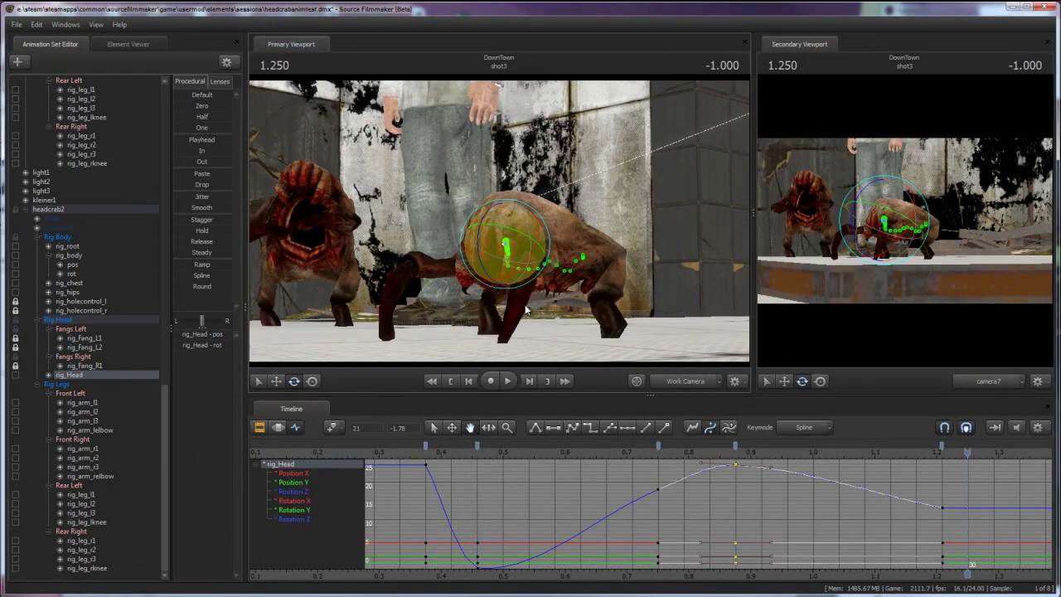
{"action": "left_click", "coordinate": [394, 448]}
{"action": "key", "text": "space"}
{"action": "key", "text": "space"}
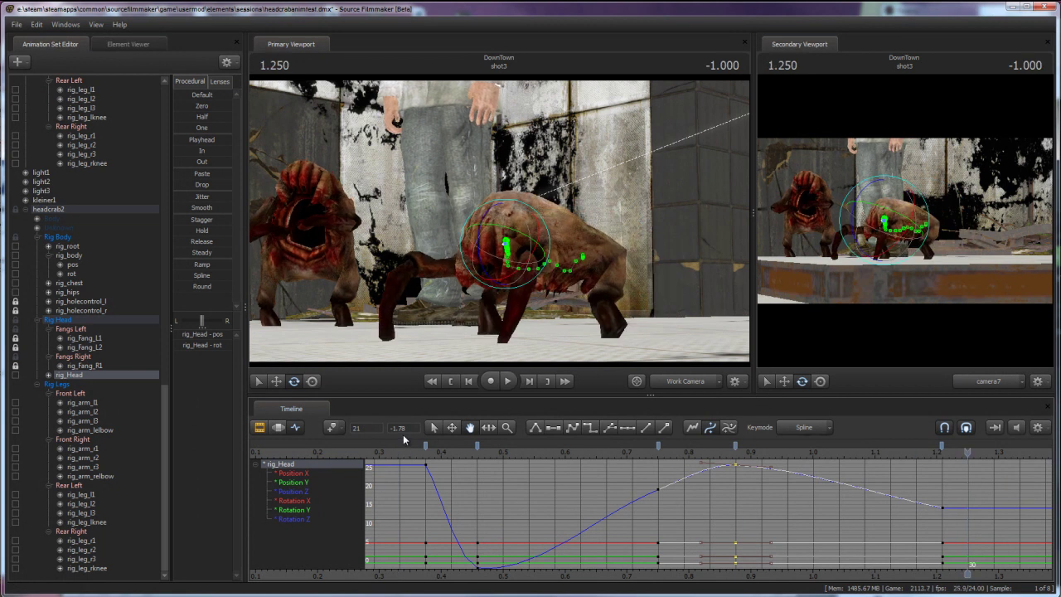
{"action": "left_click", "coordinate": [394, 452]}
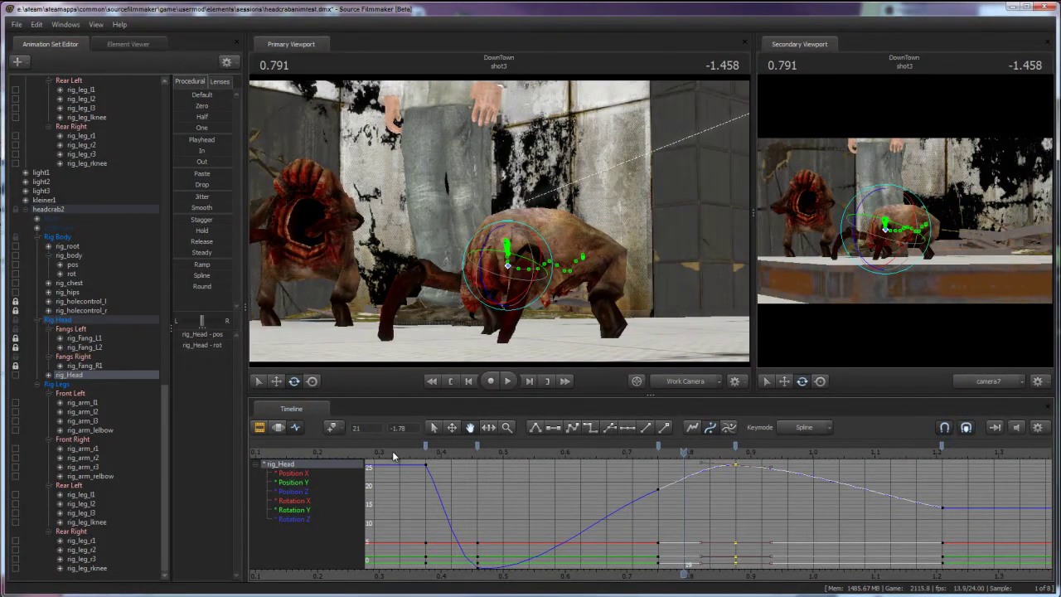
Step: Key a slightly adjusted rig_body pose at 1.041 seconds
{"action": "left_click_drag", "start_coordinate": [762, 573], "coordinate": [839, 570]}
{"action": "scroll", "coordinate": [839, 568], "scroll_direction": "down", "scroll_amount": 2}
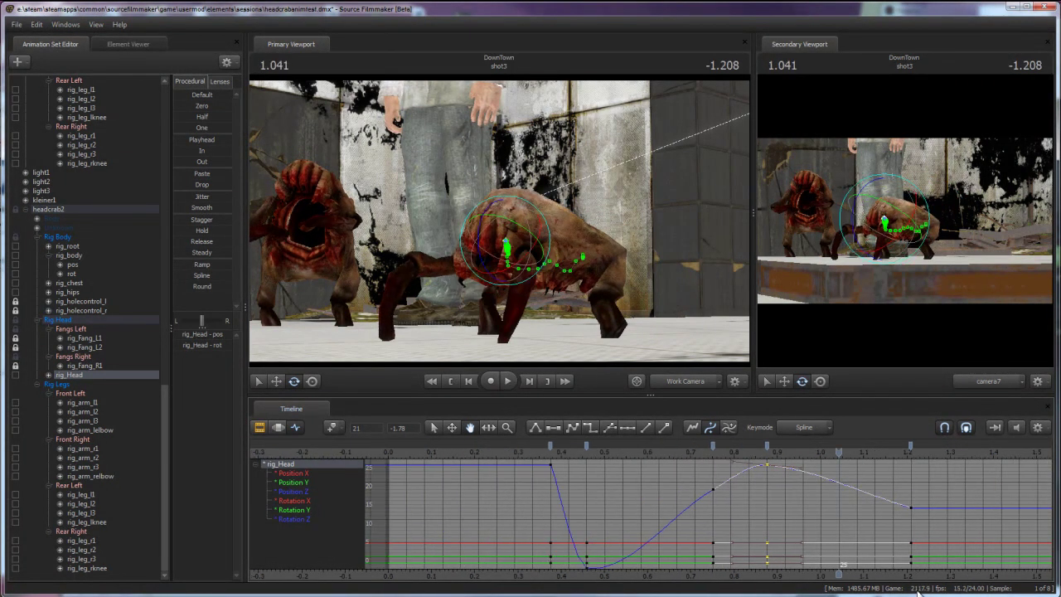
{"action": "left_click_drag", "start_coordinate": [880, 516], "coordinate": [636, 514]}
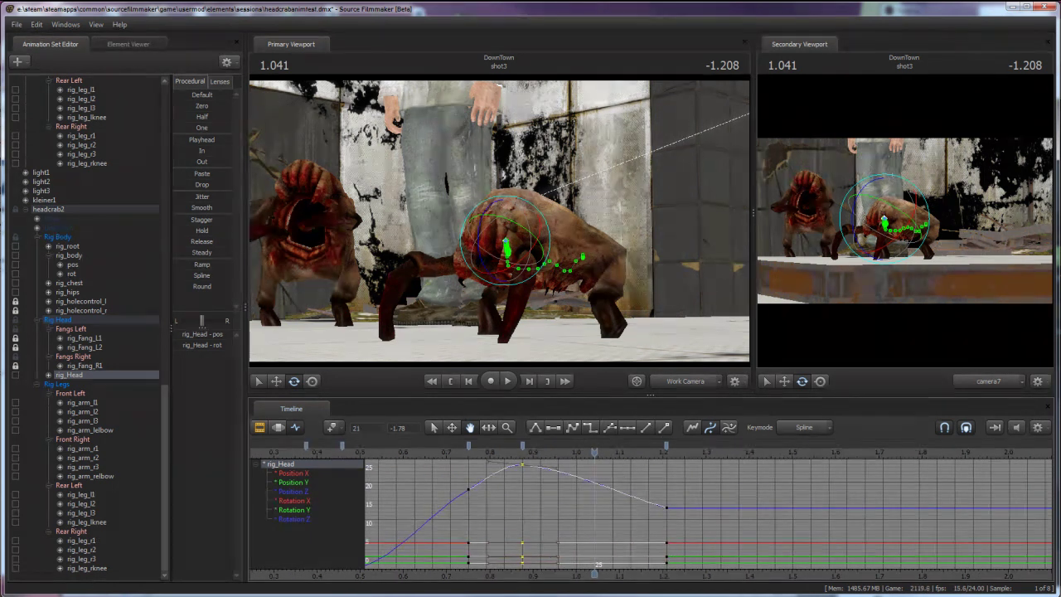
{"action": "left_click", "coordinate": [65, 257]}
{"action": "mouse_move", "coordinate": [538, 260]}
{"action": "left_mouse_down"}
{"action": "mouse_move", "coordinate": [562, 252]}
{"action": "mouse_move", "coordinate": [543, 263]}
{"action": "mouse_move", "coordinate": [554, 274]}
{"action": "mouse_move", "coordinate": [546, 257]}
{"action": "mouse_move", "coordinate": [528, 259]}
{"action": "mouse_move", "coordinate": [539, 256]}
{"action": "left_mouse_up"}
{"action": "left_click", "coordinate": [525, 453]}
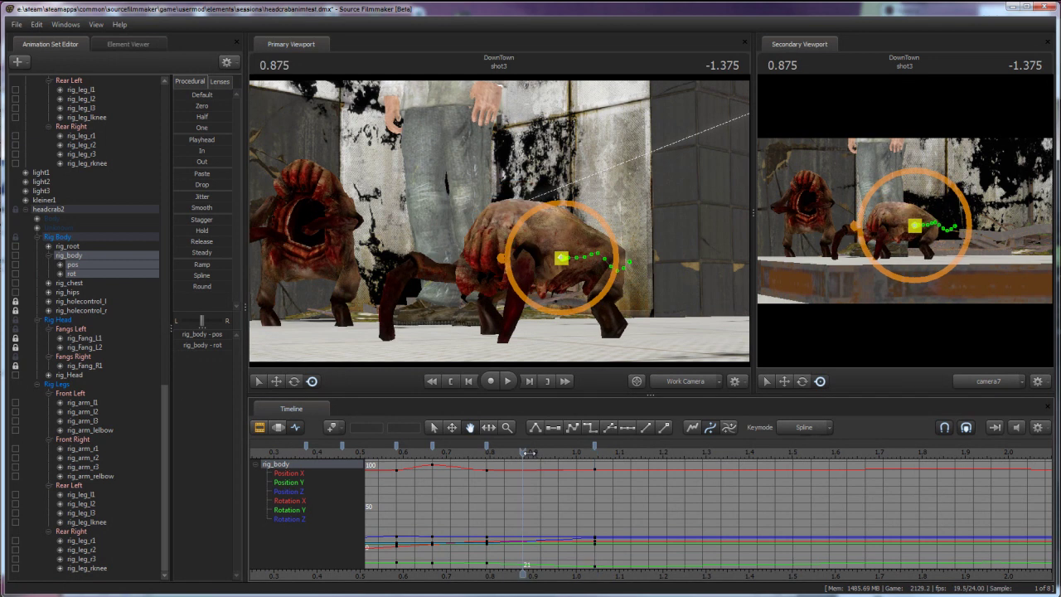
{"action": "left_click", "coordinate": [489, 451]}
{"action": "left_click", "coordinate": [486, 446]}
Step: Add a rig_body keyframe at about 1.79 seconds and tilt the body into a new pose at 2.000 seconds
{"action": "left_click_drag", "start_coordinate": [488, 452], "coordinate": [830, 454]}
{"action": "scroll", "coordinate": [868, 533], "scroll_direction": "down", "scroll_amount": 3}
{"action": "scroll", "coordinate": [868, 534], "scroll_direction": "down", "scroll_amount": 1}
{"action": "middle_click_drag", "start_coordinate": [906, 578], "coordinate": [736, 565]}
{"action": "left_click_drag", "start_coordinate": [659, 453], "coordinate": [748, 455]}
{"action": "key", "text": "m"}
{"action": "left_click_drag", "start_coordinate": [569, 260], "coordinate": [526, 267]}
Step: Refine the rig_body pose at 2.000 seconds and replay the transition into it
{"action": "left_click_drag", "start_coordinate": [694, 347], "coordinate": [499, 221]}
{"action": "mouse_move", "coordinate": [659, 249]}
{"action": "left_mouse_down"}
{"action": "mouse_move", "coordinate": [632, 248]}
{"action": "mouse_move", "coordinate": [645, 246]}
{"action": "left_mouse_up"}
{"action": "left_click", "coordinate": [697, 456]}
{"action": "key", "text": "space"}
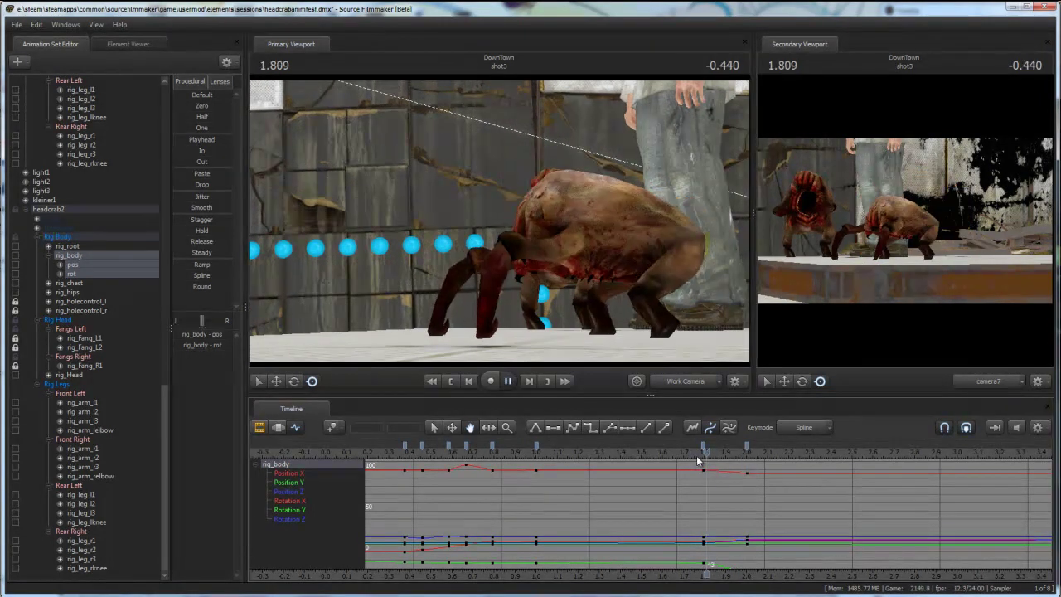
{"action": "left_click", "coordinate": [697, 455]}
{"action": "key", "text": "space"}
{"action": "key", "text": "space"}
Step: Key a rig_body pose at 2.875 seconds, replay it, and move the keyframe near 1.79 seconds to frame 37
{"action": "left_click_drag", "start_coordinate": [834, 452], "coordinate": [931, 453]}
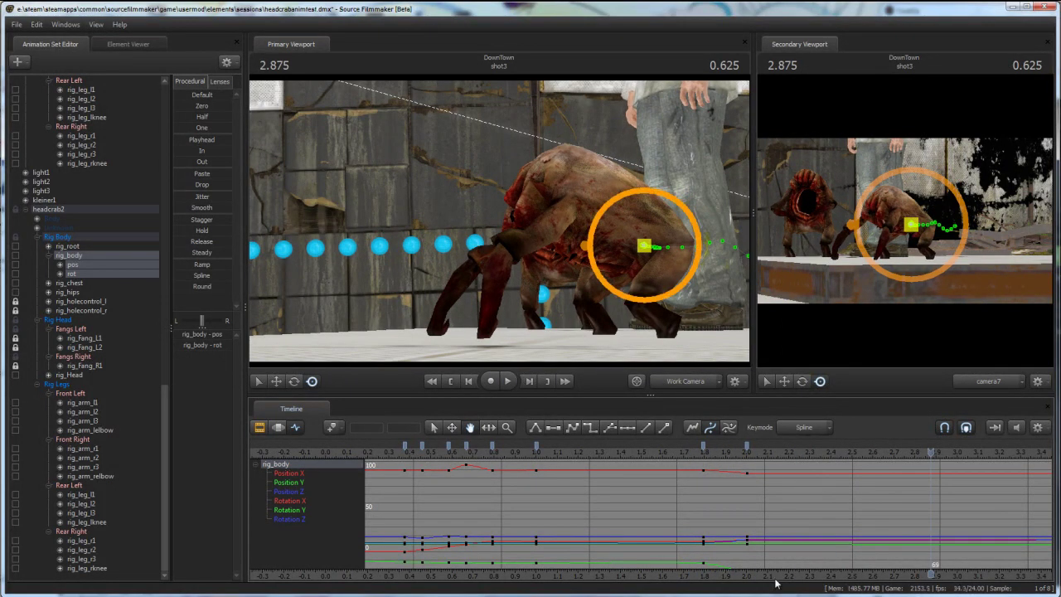
{"action": "scroll", "coordinate": [816, 504], "scroll_direction": "down", "scroll_amount": 3}
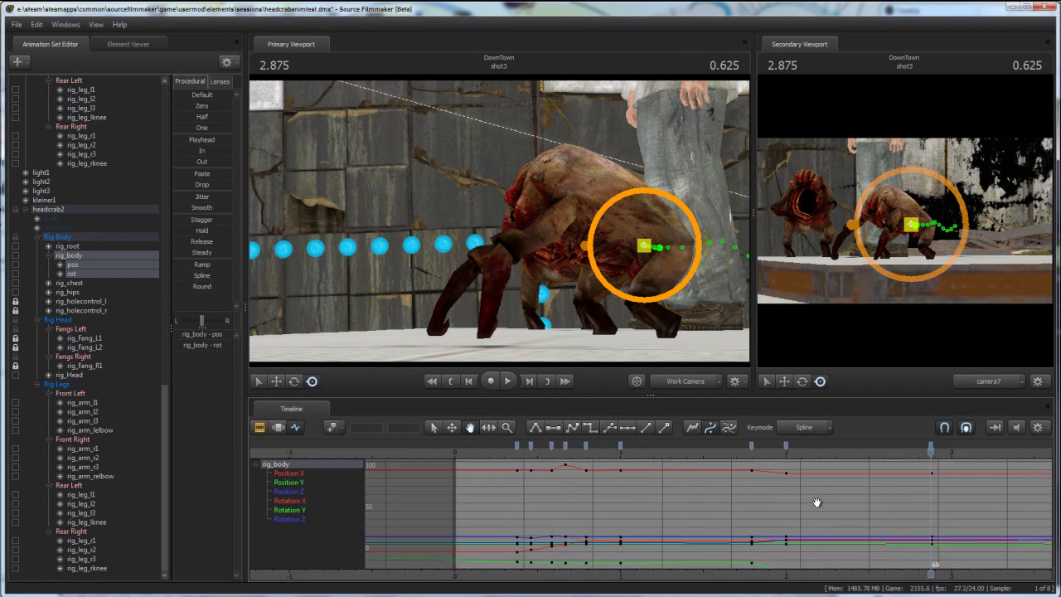
{"action": "left_click", "coordinate": [737, 451]}
{"action": "key", "text": "space"}
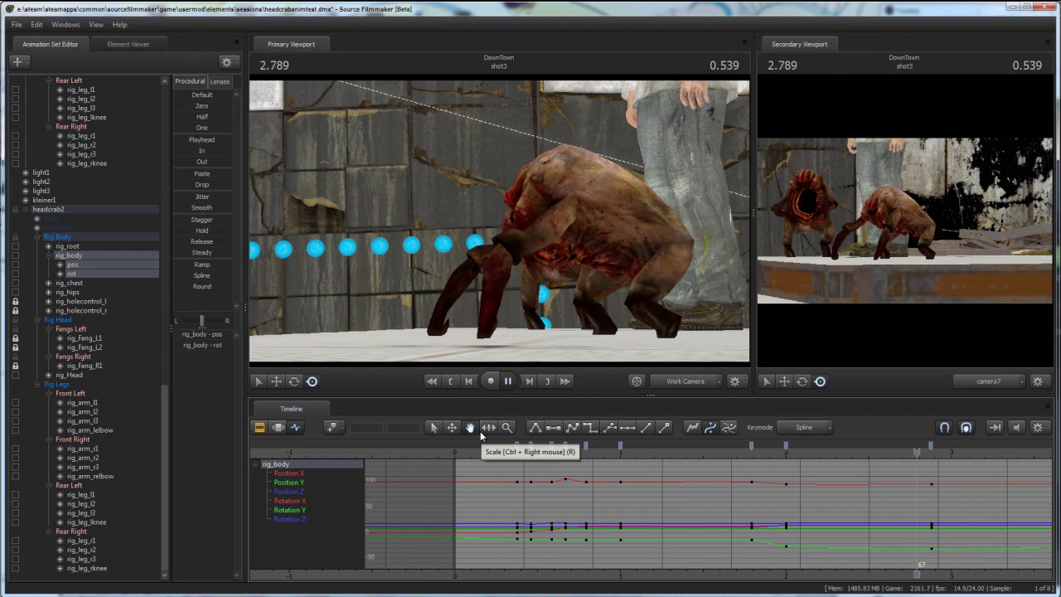
{"action": "key", "text": "space"}
{"action": "left_click_drag", "start_coordinate": [752, 446], "coordinate": [709, 446]}
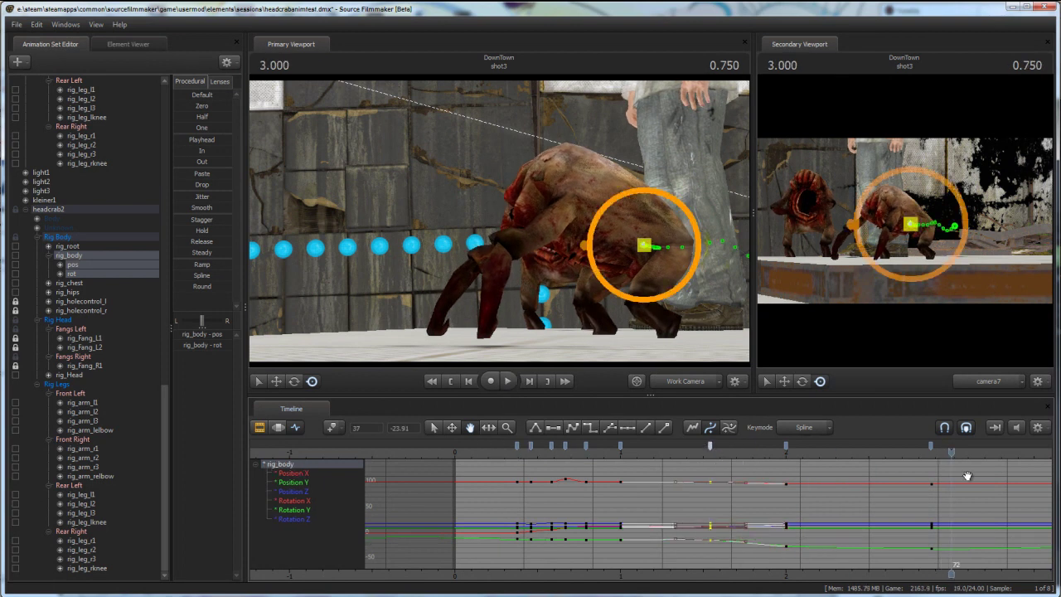
Step: Repose rig_body slightly at 1.208 seconds and replay the body motion from the start of the walk
{"action": "left_click_drag", "start_coordinate": [609, 447], "coordinate": [657, 445]}
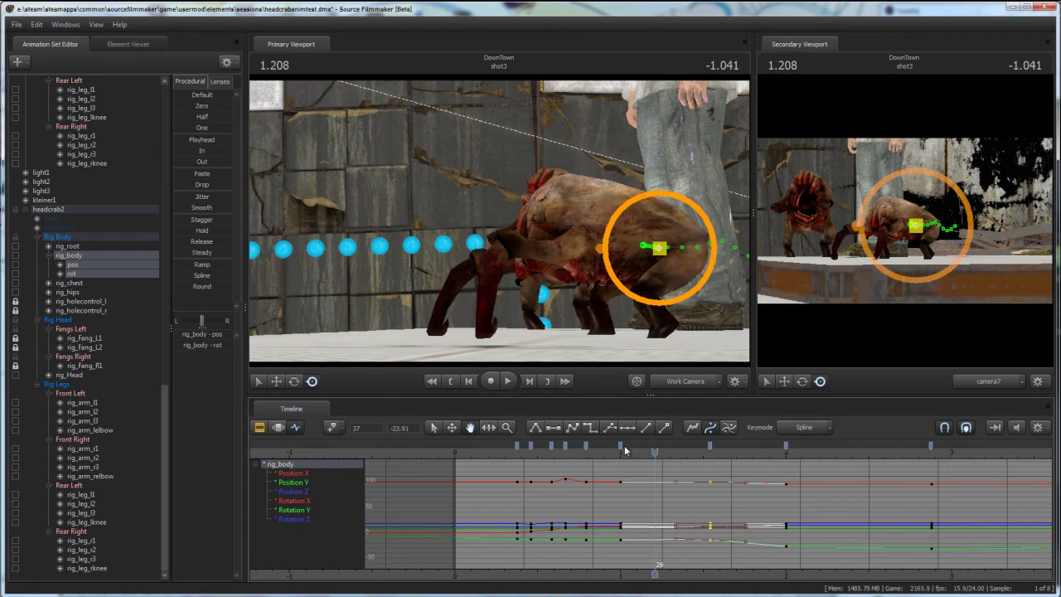
{"action": "left_click_drag", "start_coordinate": [623, 257], "coordinate": [624, 267]}
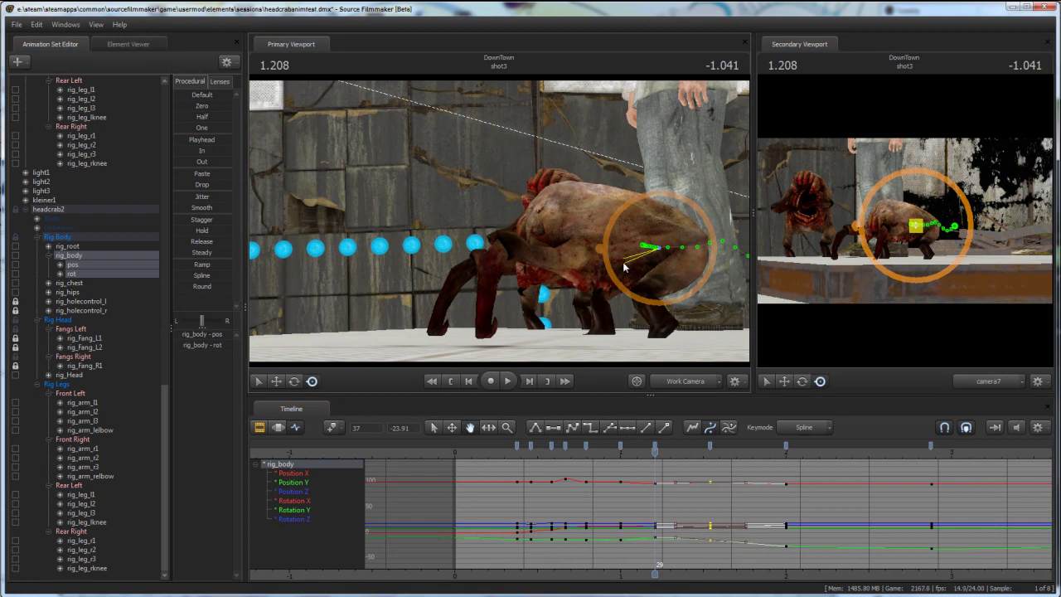
{"action": "left_click", "coordinate": [507, 447]}
{"action": "key", "text": "space"}
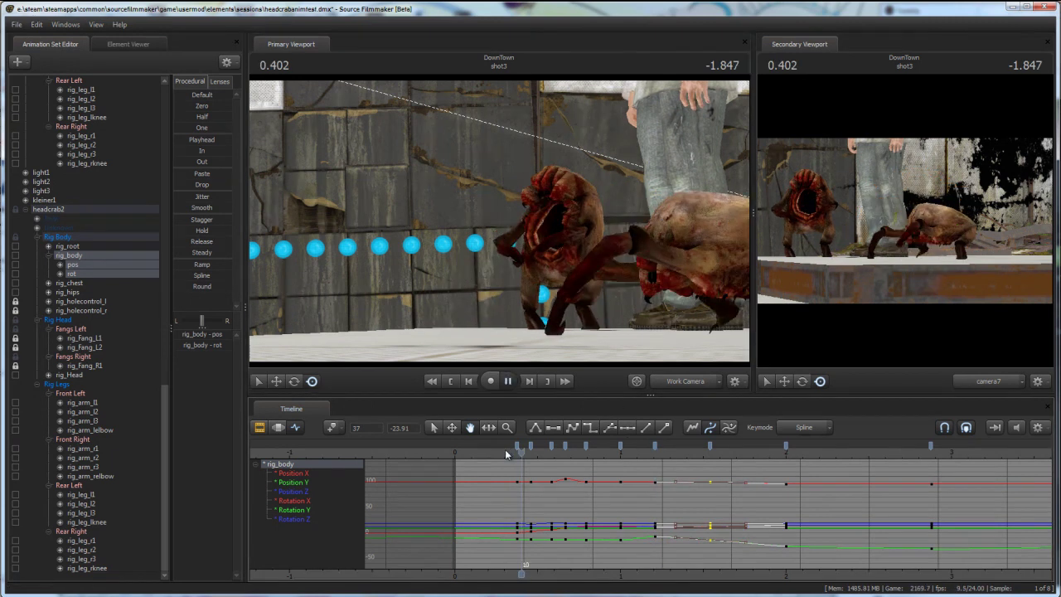
{"action": "key", "text": "space"}
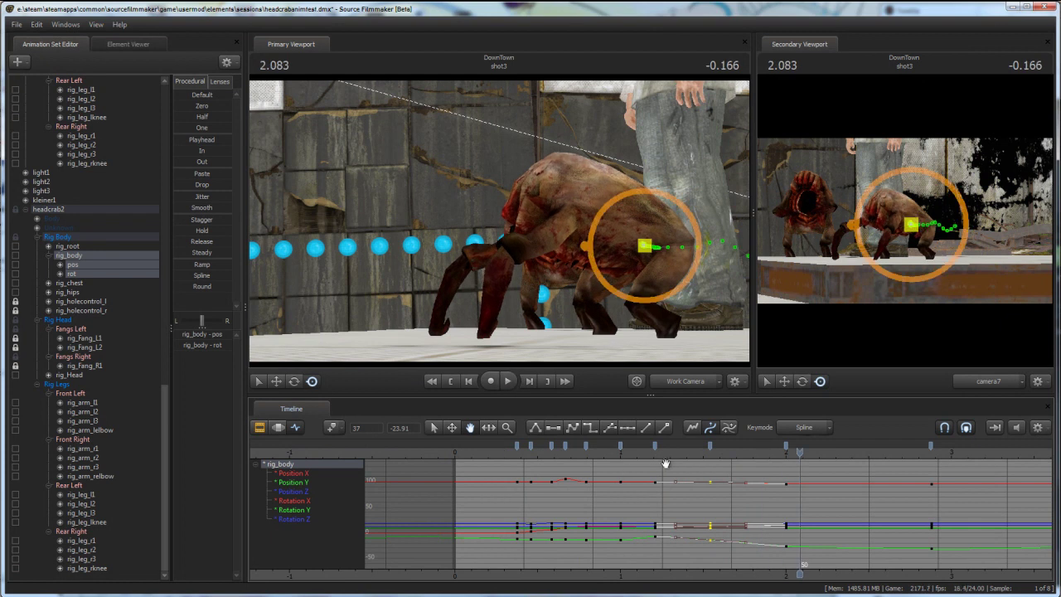
{"action": "left_click", "coordinate": [655, 447]}
{"action": "key", "text": "space"}
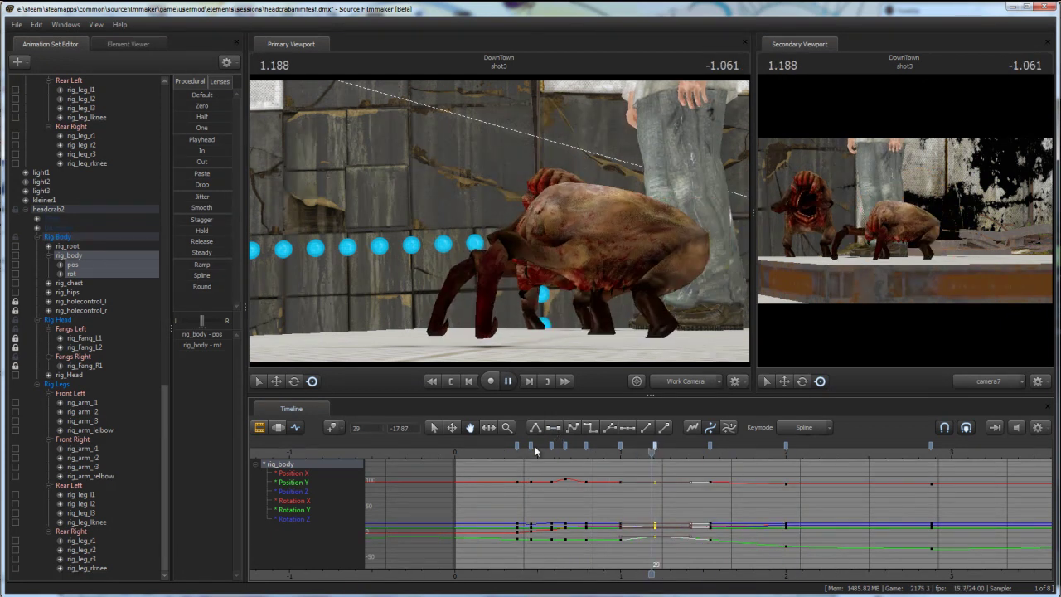
{"action": "key", "text": "space"}
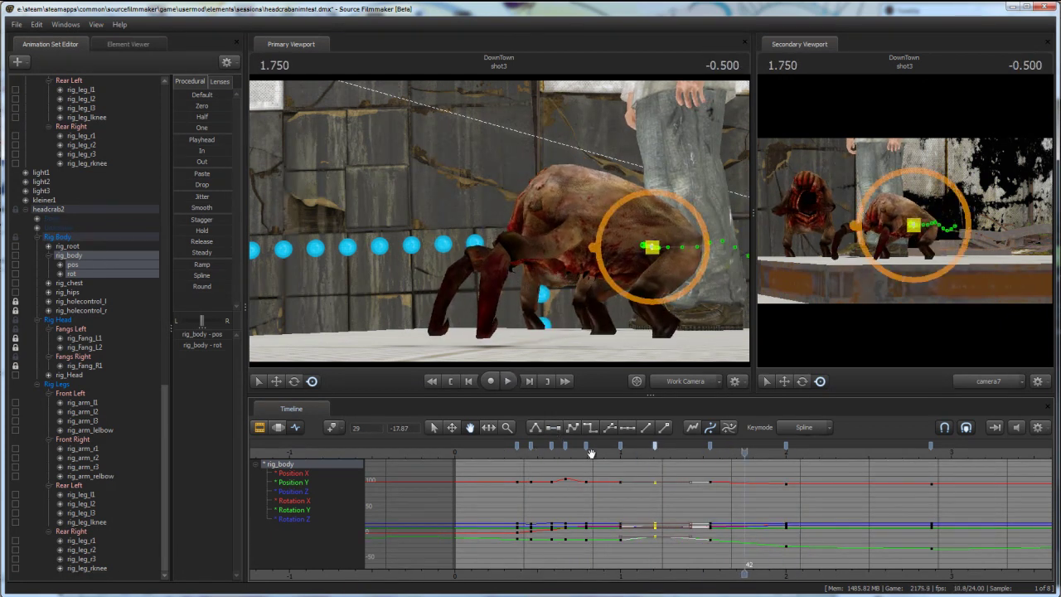
{"action": "left_click_drag", "start_coordinate": [614, 455], "coordinate": [528, 455]}
{"action": "key", "text": "space"}
{"action": "key", "text": "space"}
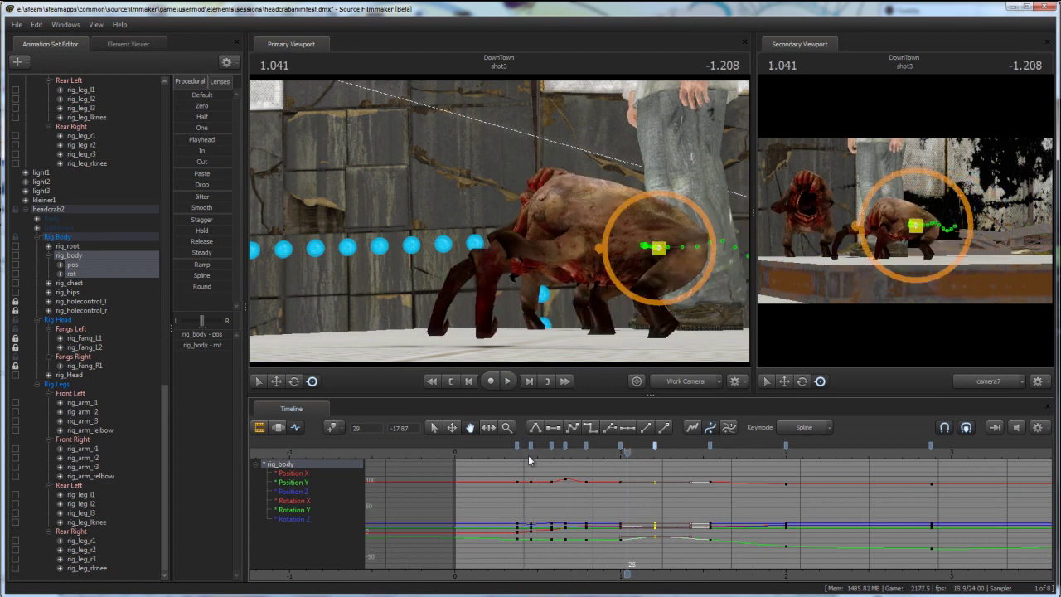
{"action": "left_click", "coordinate": [612, 455]}
Step: Delete rig_body's keyframe at 1.000 seconds and replay the motion
{"action": "scroll", "coordinate": [620, 459], "scroll_direction": "up", "scroll_amount": 2}
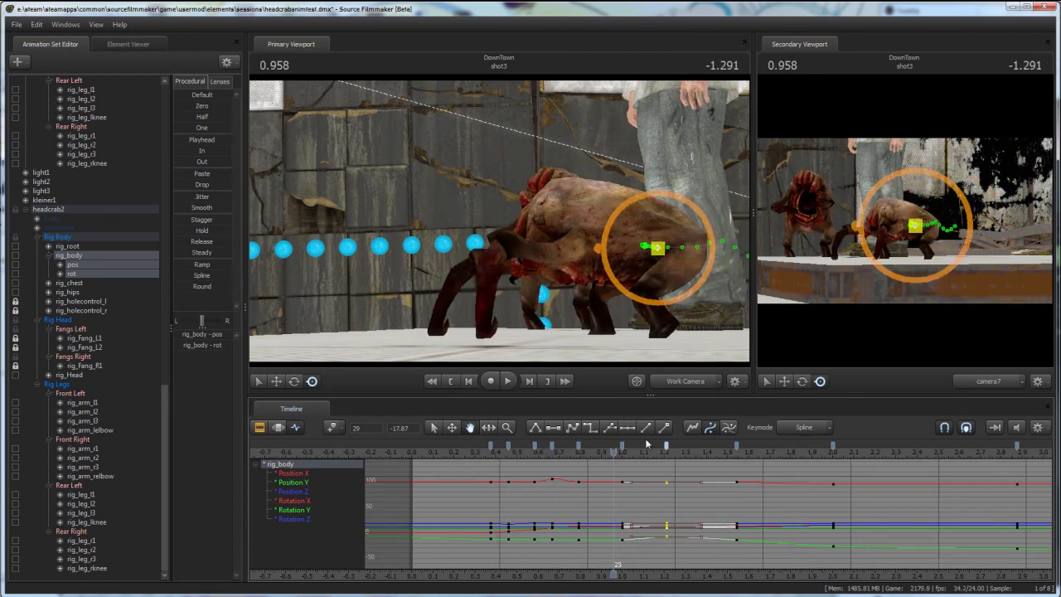
{"action": "left_click", "coordinate": [620, 448]}
{"action": "key", "text": "space"}
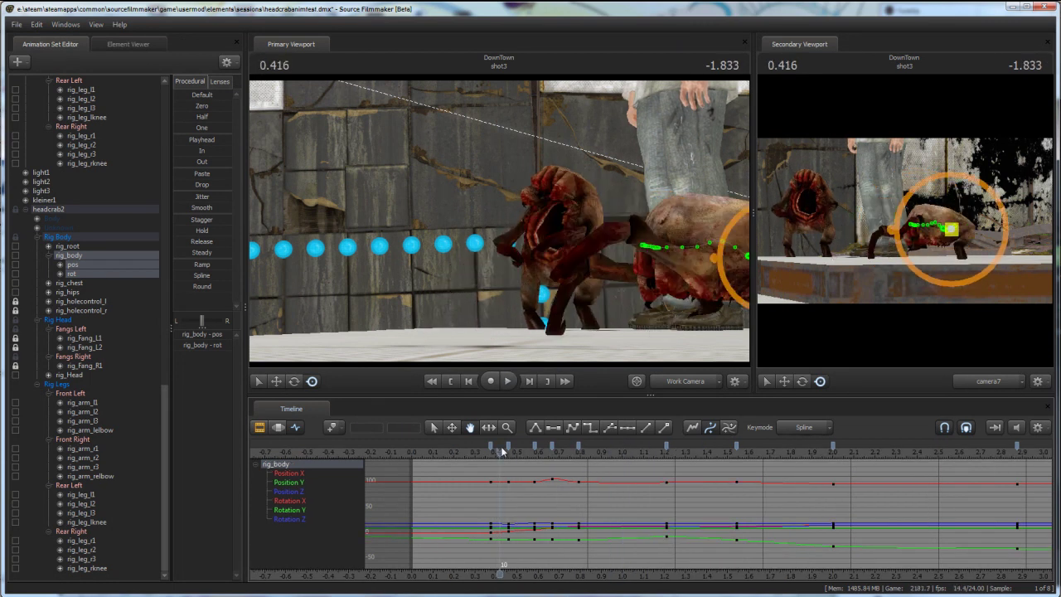
{"action": "key", "text": "space"}
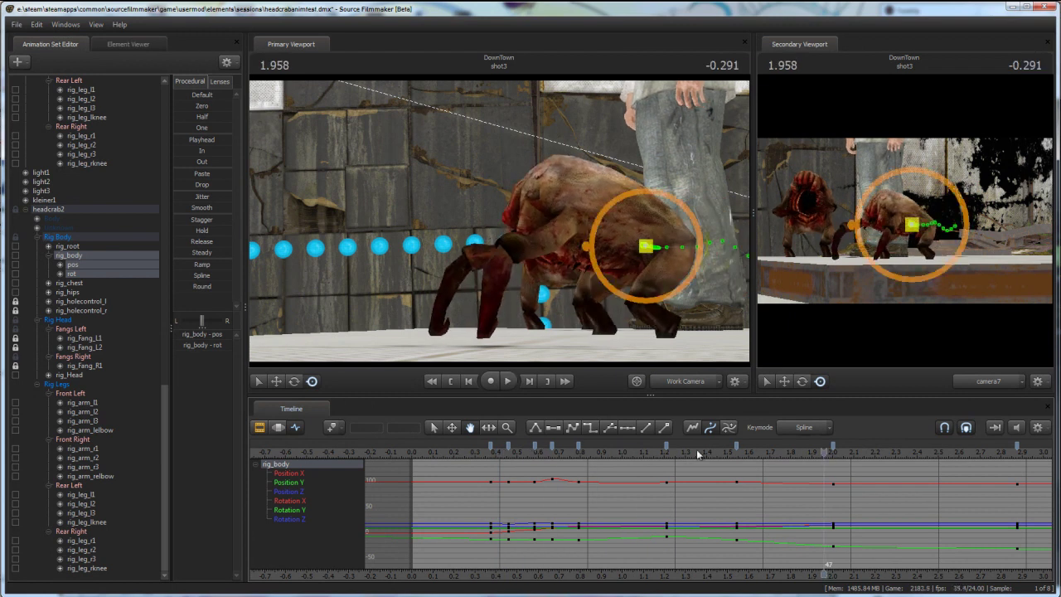
Step: Delete rig_body's keyframe at 1.208 seconds and replay from the start of the walk
{"action": "left_click", "coordinate": [666, 446]}
{"action": "key", "text": "Delete"}
{"action": "left_click_drag", "start_coordinate": [646, 450], "coordinate": [421, 446]}
{"action": "key", "text": "space"}
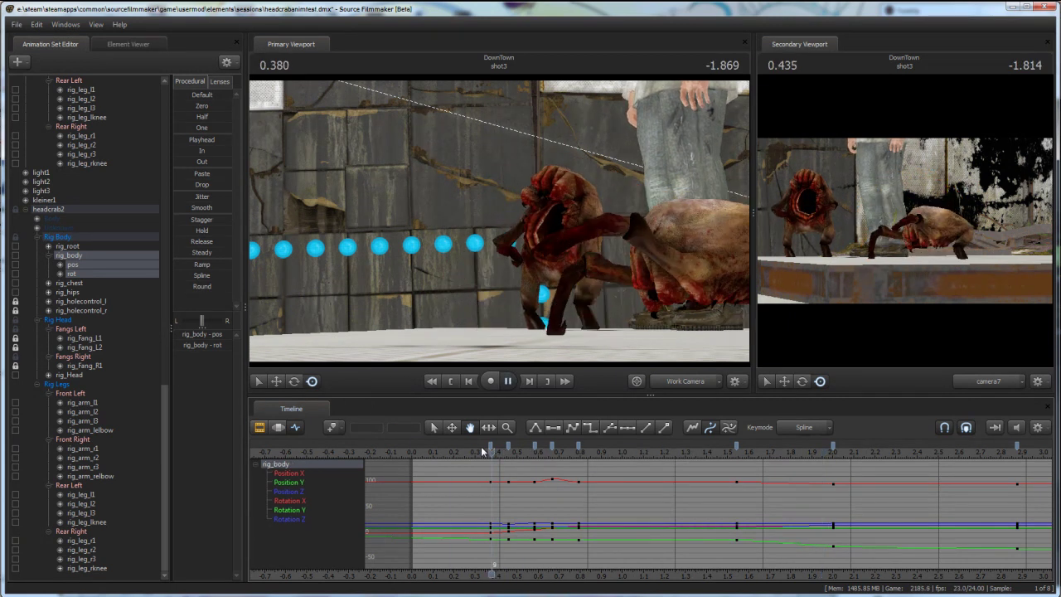
{"action": "key", "text": "space"}
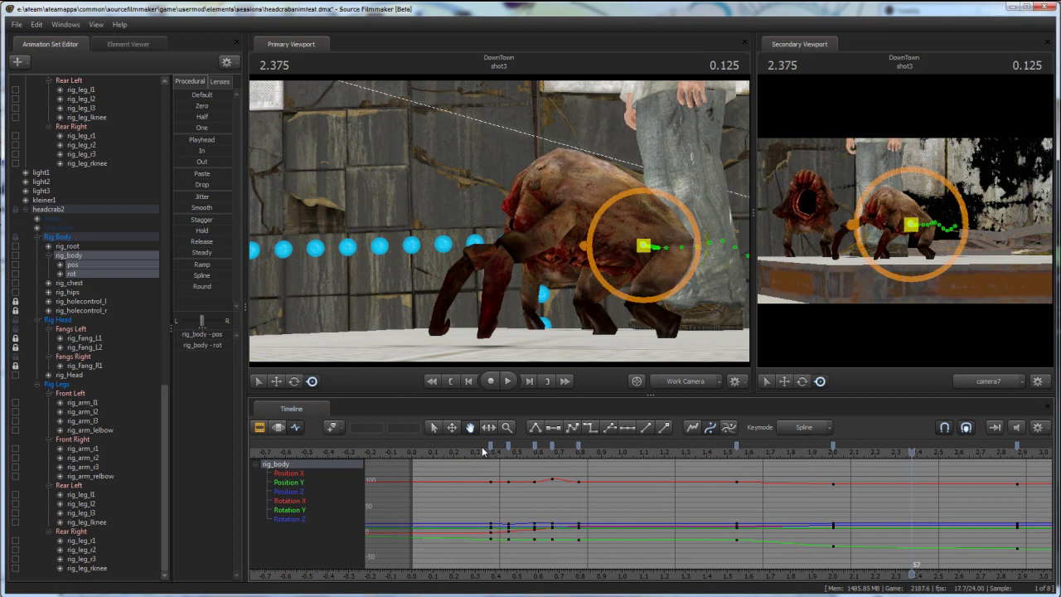
Step: Move rig_body's keyframe at 2.000 seconds to frame 42 and replay the body tilt from two camera angles
{"action": "left_click_drag", "start_coordinate": [833, 447], "coordinate": [781, 447]}
{"action": "left_click", "coordinate": [703, 450]}
{"action": "key", "text": "space"}
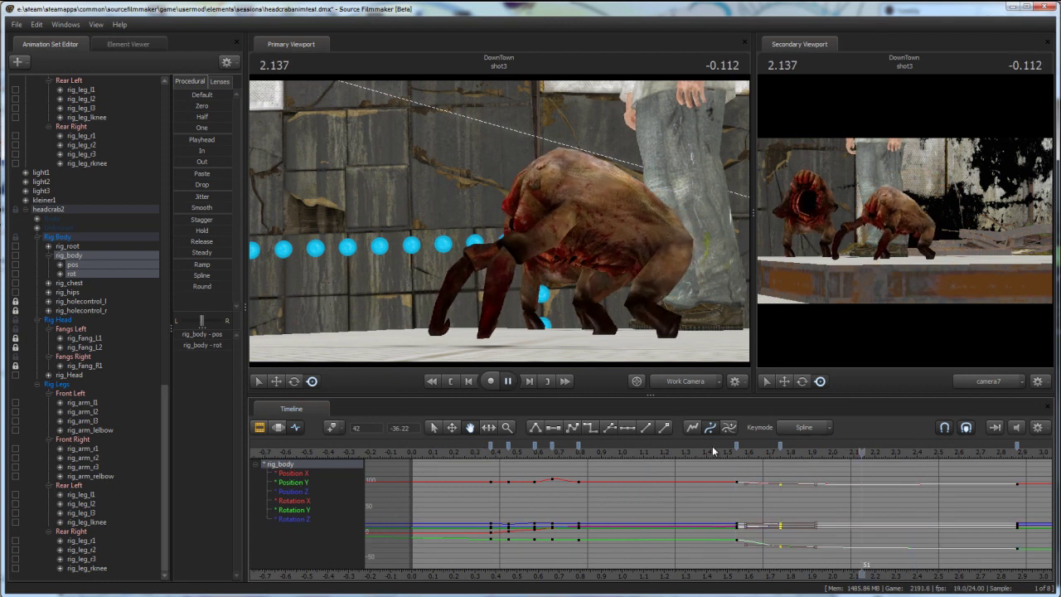
{"action": "key", "text": "space"}
{"action": "key", "text": "a"}
{"action": "left_click_drag", "start_coordinate": [501, 220], "coordinate": [491, 217]}
{"action": "key", "text": "a"}
{"action": "left_click", "coordinate": [720, 452]}
{"action": "key", "text": "space"}
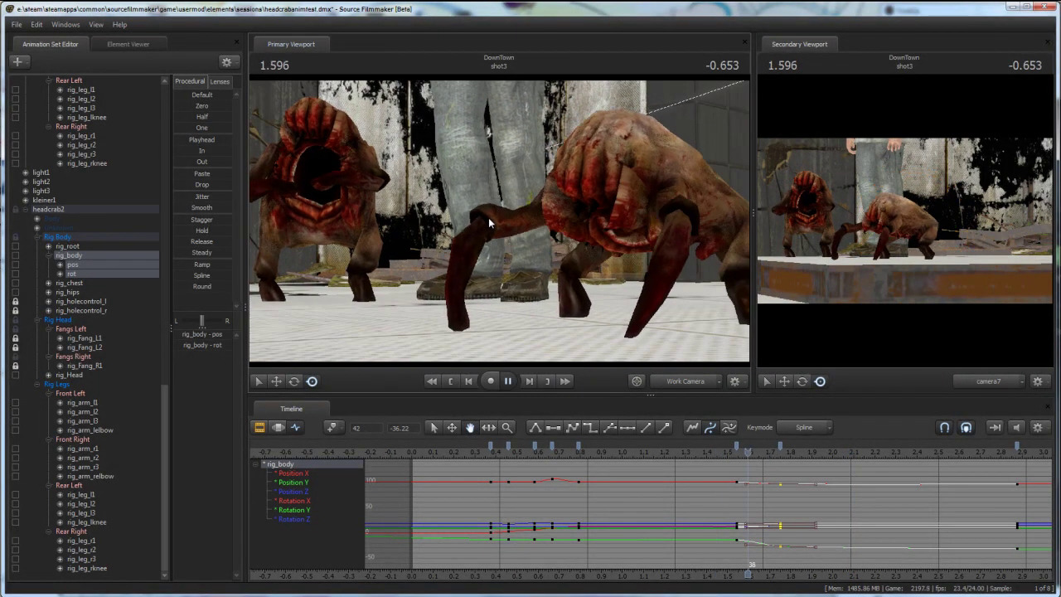
{"action": "key", "text": "space"}
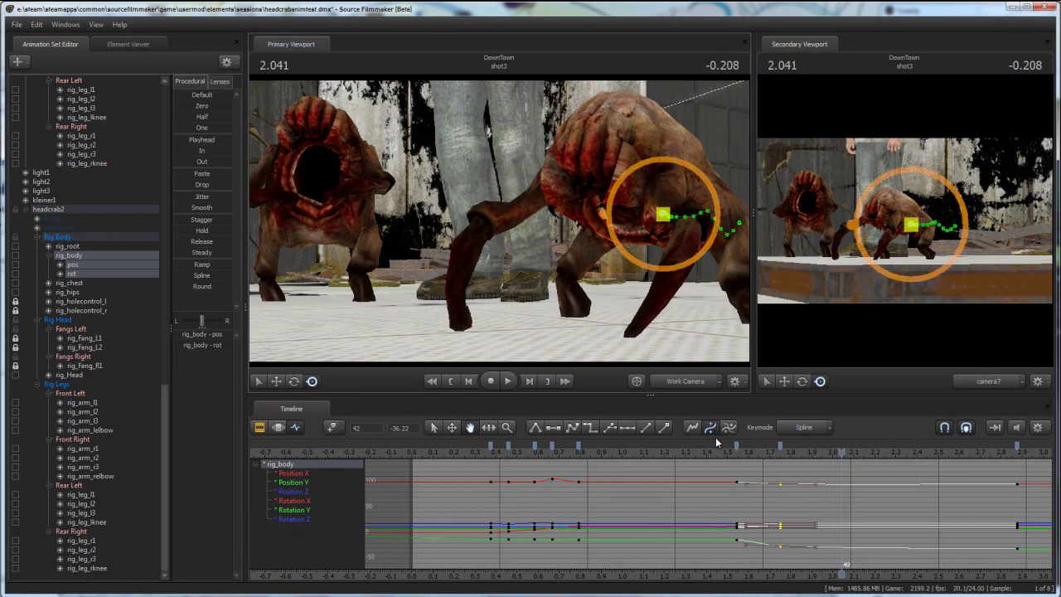
Step: Add rig_Head keyframes on both sides of 1.708 seconds, rotate the head at 1.708 seconds, and replay the motion
{"action": "left_click_drag", "start_coordinate": [726, 453], "coordinate": [754, 455]}
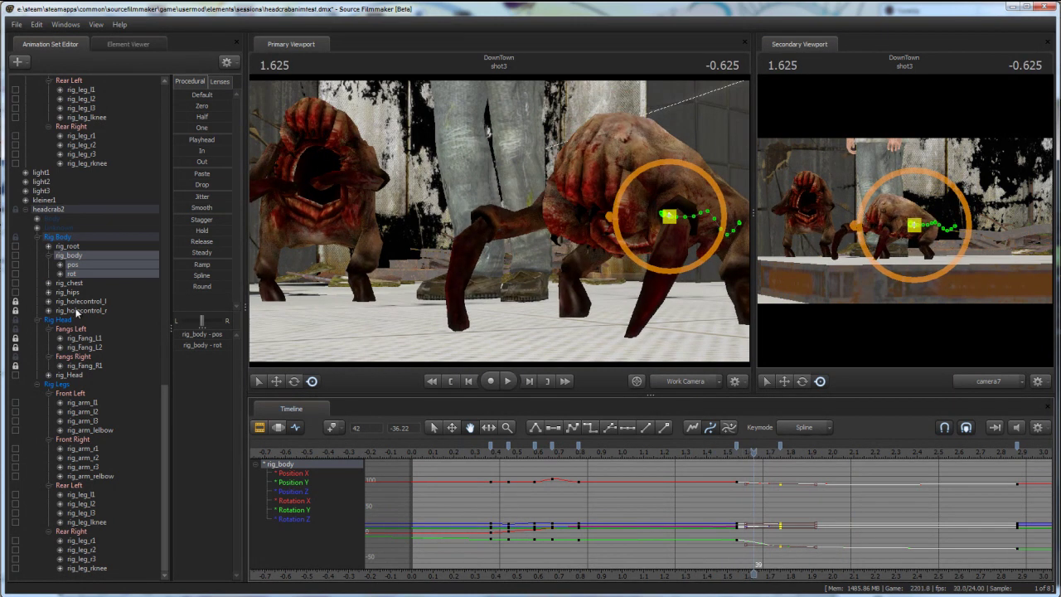
{"action": "left_click", "coordinate": [70, 376]}
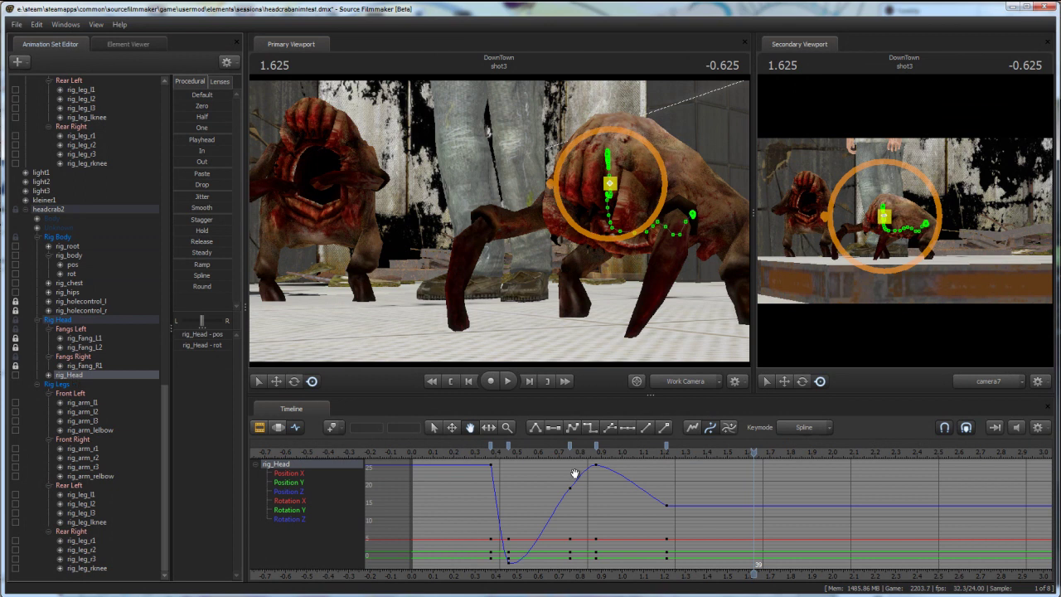
{"action": "left_click_drag", "start_coordinate": [685, 464], "coordinate": [749, 464]}
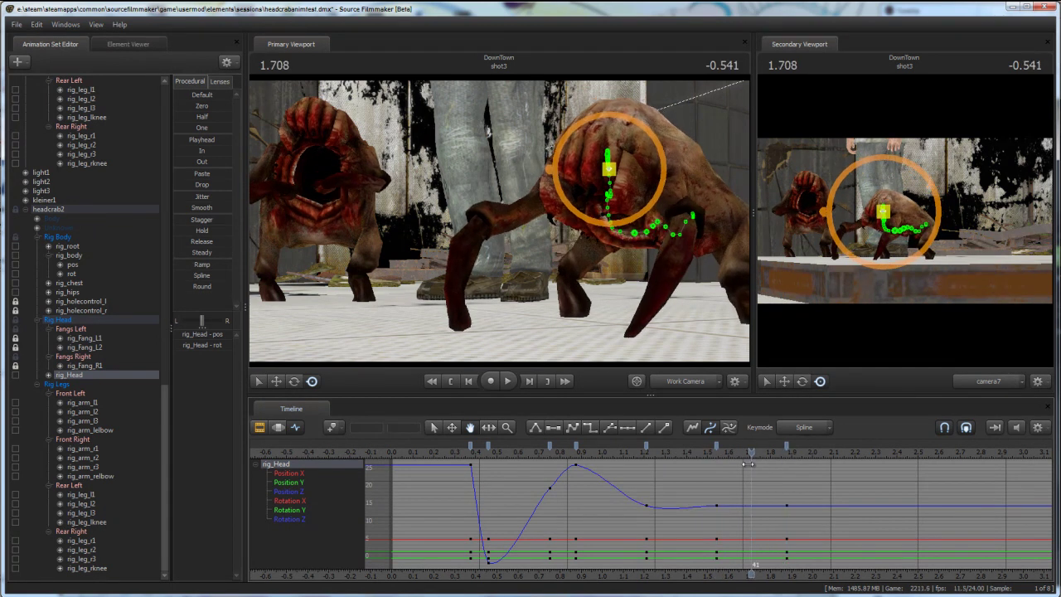
{"action": "left_click_drag", "start_coordinate": [584, 188], "coordinate": [597, 207]}
{"action": "key", "text": "space"}
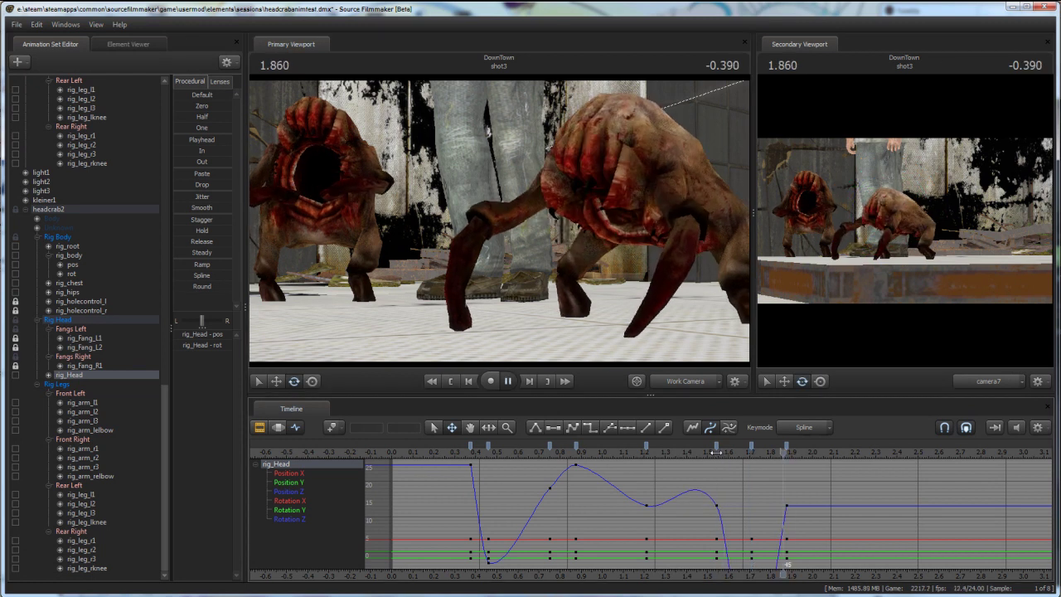
{"action": "left_click_drag", "start_coordinate": [716, 456], "coordinate": [682, 452]}
{"action": "key", "text": "space"}
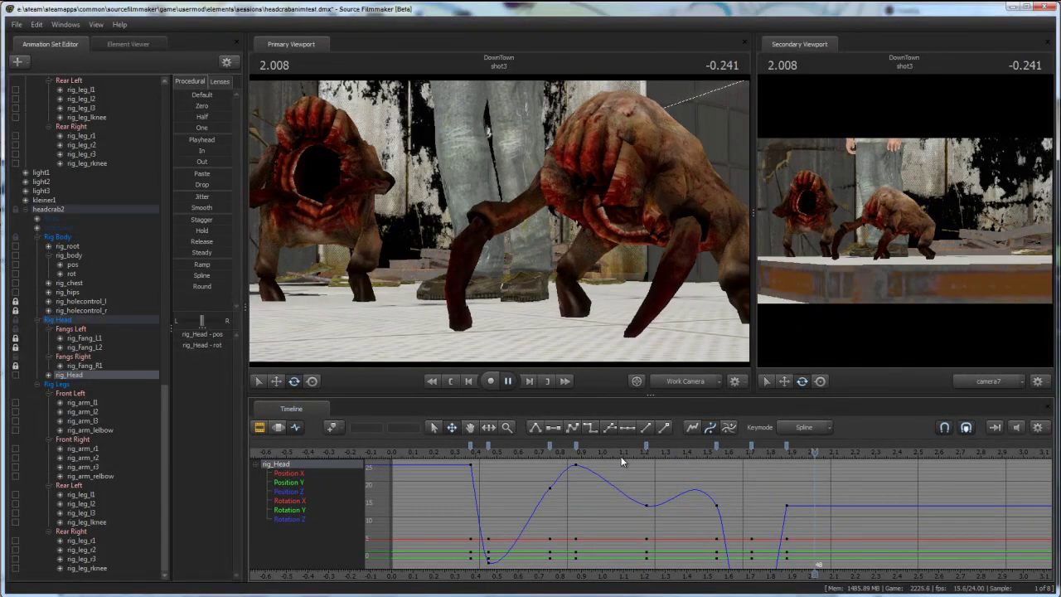
Step: Add a rig_Head keyframe at about 2.29 seconds and replay the second step's head motion
{"action": "left_click", "coordinate": [860, 453]}
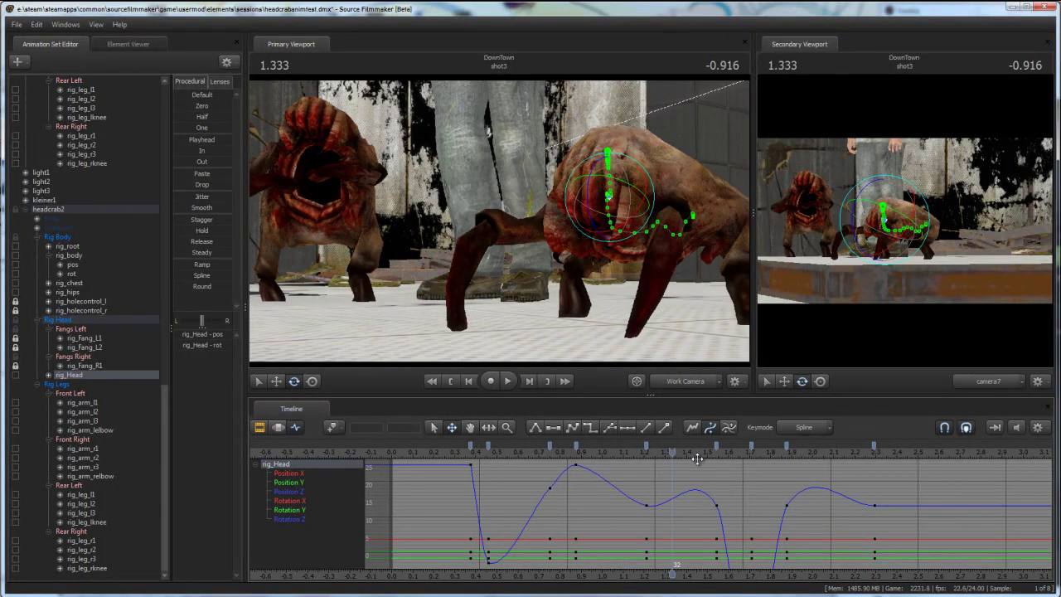
{"action": "key", "text": "space"}
{"action": "key", "text": "space"}
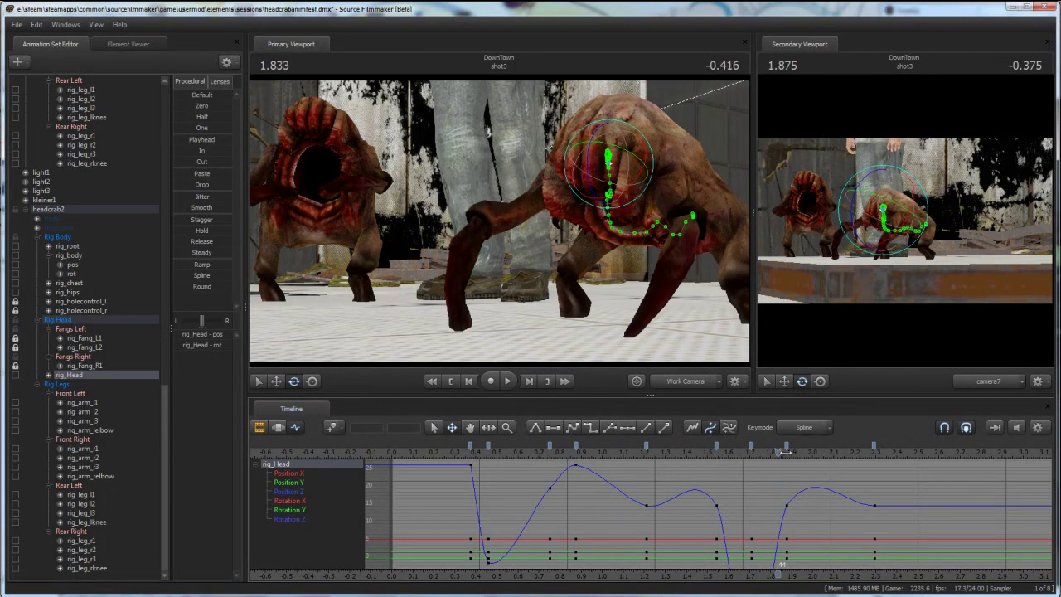
{"action": "left_click_drag", "start_coordinate": [775, 457], "coordinate": [653, 457]}
{"action": "key", "text": "space"}
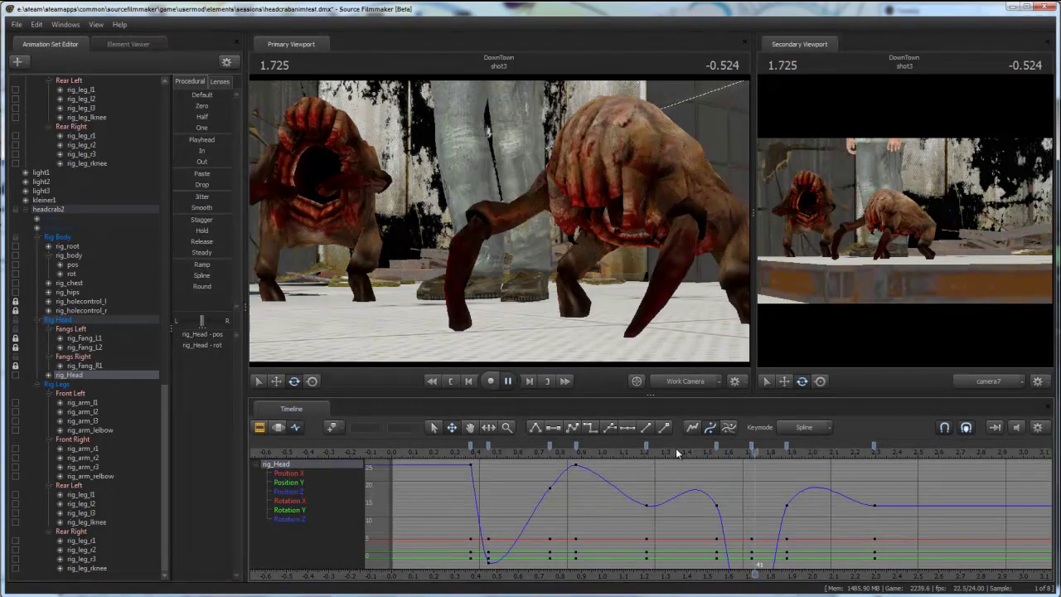
{"action": "key", "text": "space"}
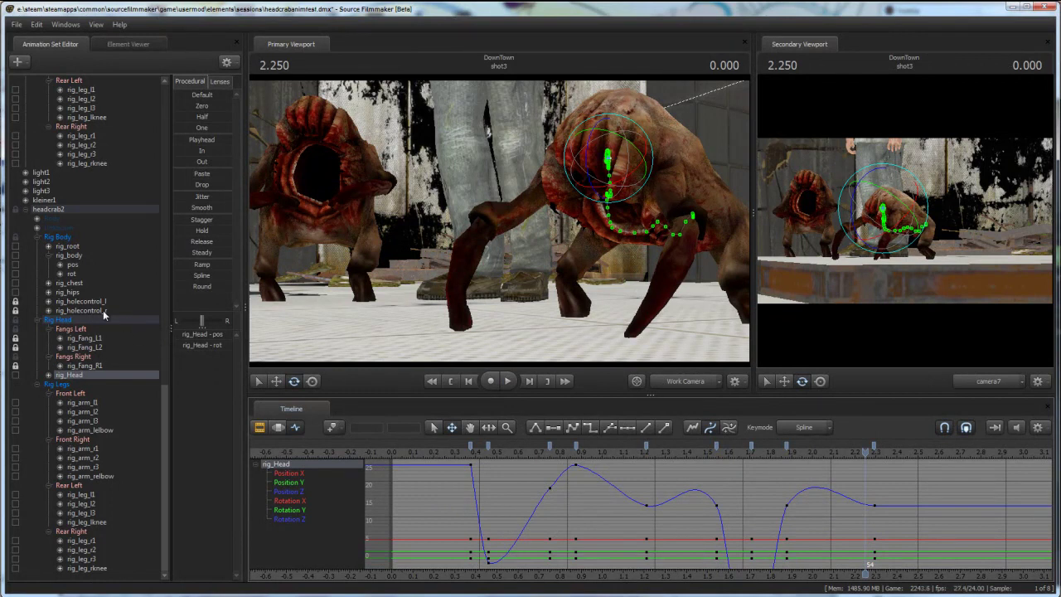
{"action": "left_click_drag", "start_coordinate": [449, 282], "coordinate": [481, 277]}
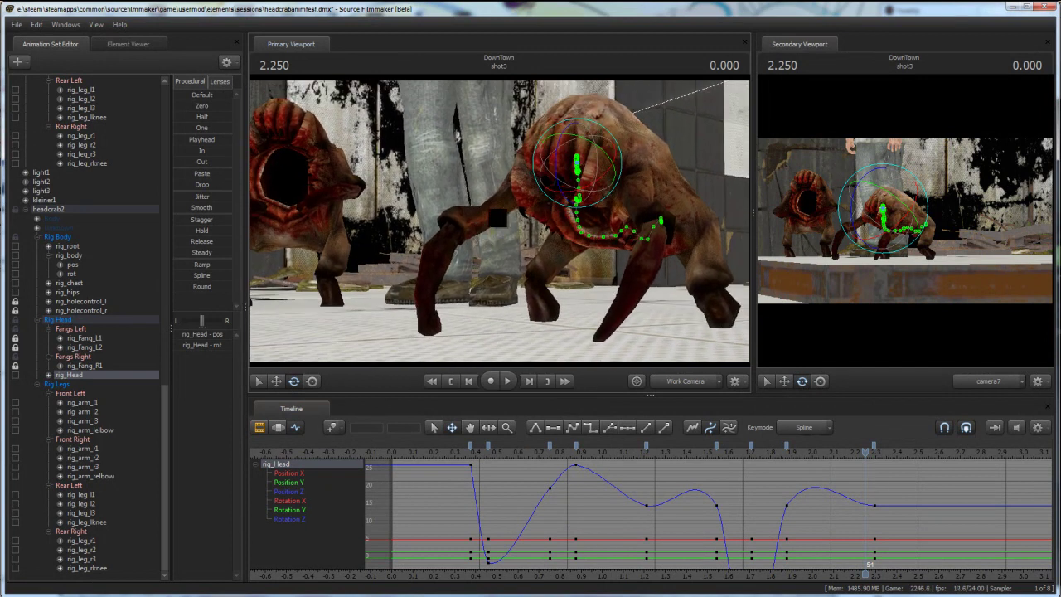
Step: Add rig_chest keyframes at about 1.58 and 2.0 seconds, rotate the chest at 1.75 seconds, and replay
{"action": "left_click", "coordinate": [68, 292]}
{"action": "left_click", "coordinate": [70, 282]}
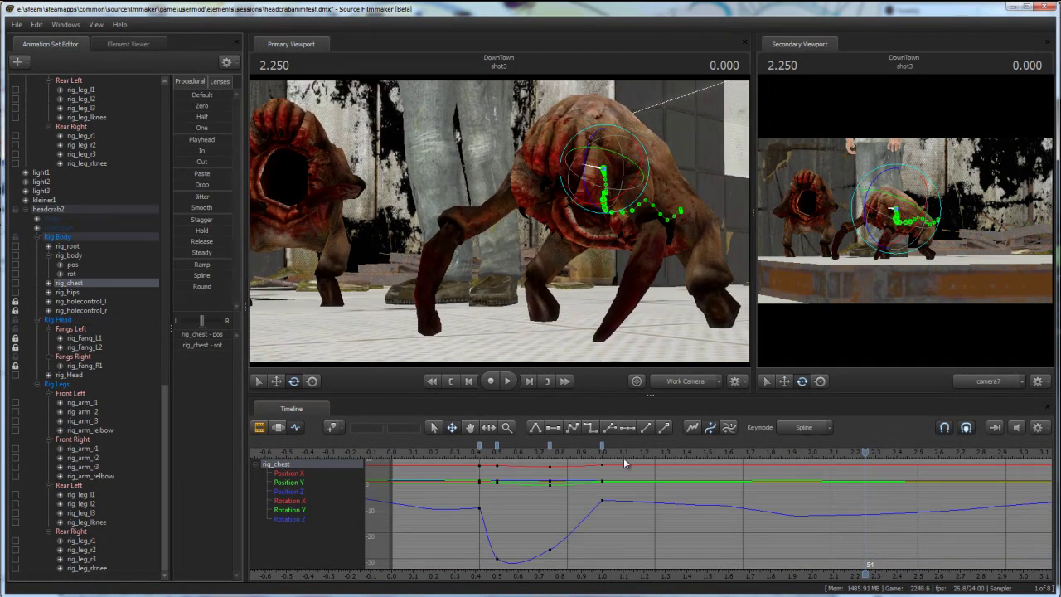
{"action": "left_click_drag", "start_coordinate": [653, 456], "coordinate": [760, 462]}
{"action": "key", "text": "m"}
{"action": "left_click_drag", "start_coordinate": [586, 197], "coordinate": [590, 214]}
{"action": "key", "text": "space"}
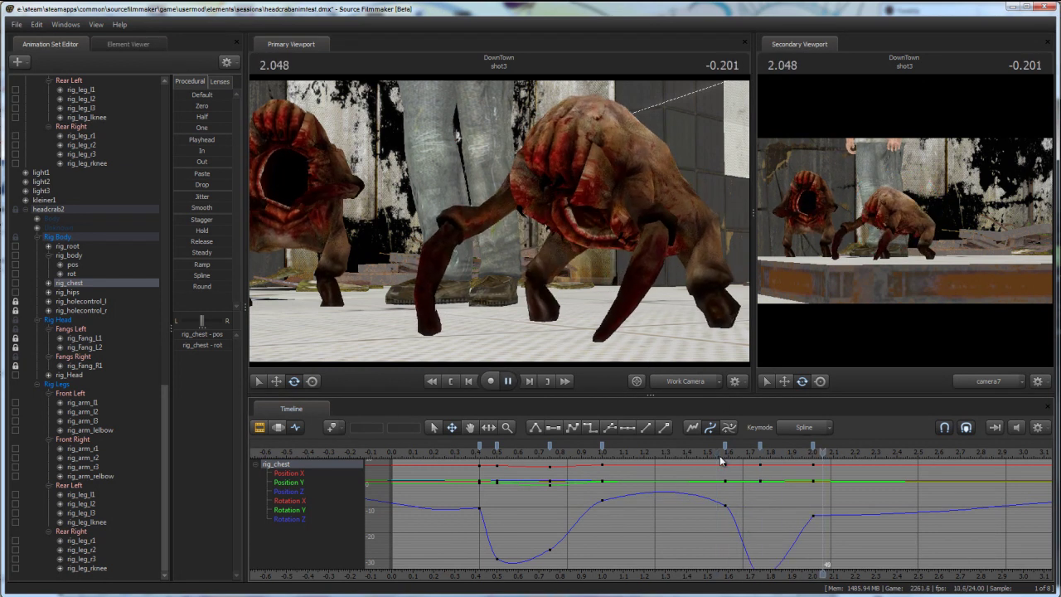
{"action": "key", "text": "space"}
Step: Delete rig_chest's keyframe at 1.750 seconds, repose the chest there with a gentler rotation, and replay
{"action": "left_click", "coordinate": [759, 455]}
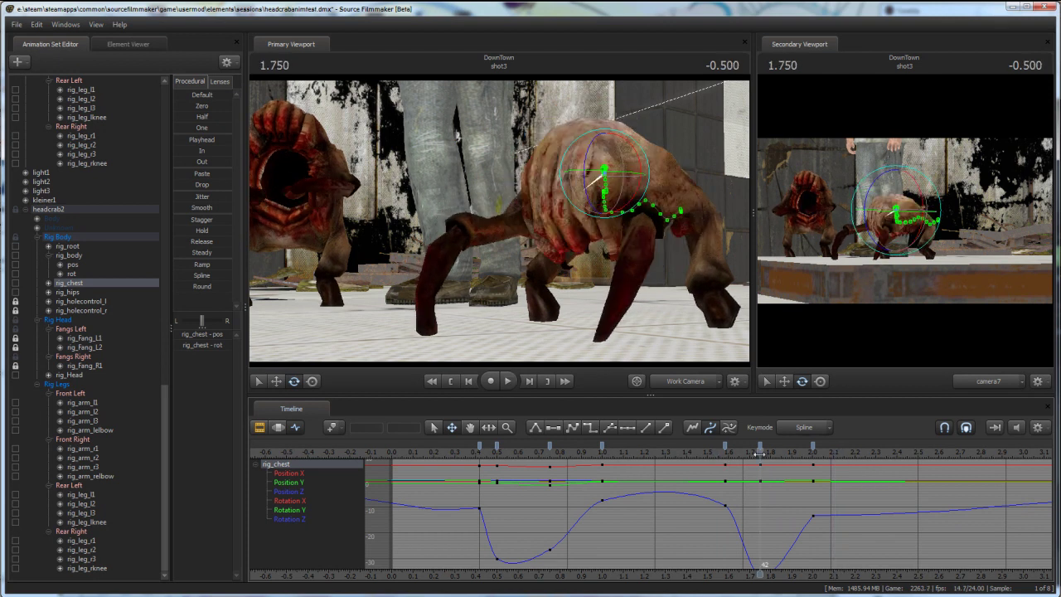
{"action": "left_click", "coordinate": [761, 448]}
{"action": "key", "text": "Delete"}
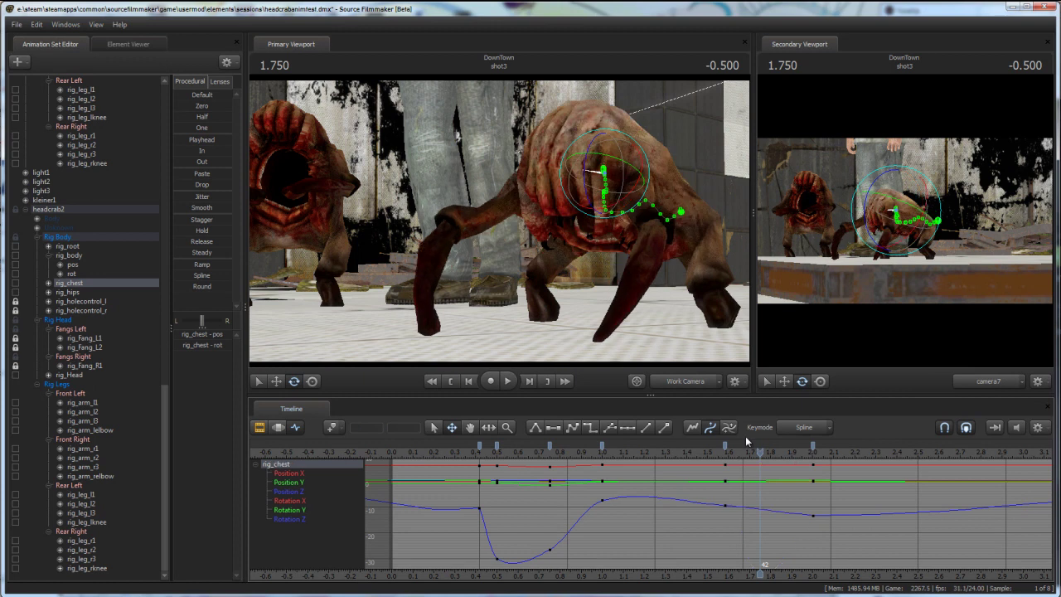
{"action": "mouse_move", "coordinate": [599, 195]}
{"action": "left_mouse_down"}
{"action": "mouse_move", "coordinate": [587, 214]}
{"action": "mouse_move", "coordinate": [590, 206]}
{"action": "left_mouse_up"}
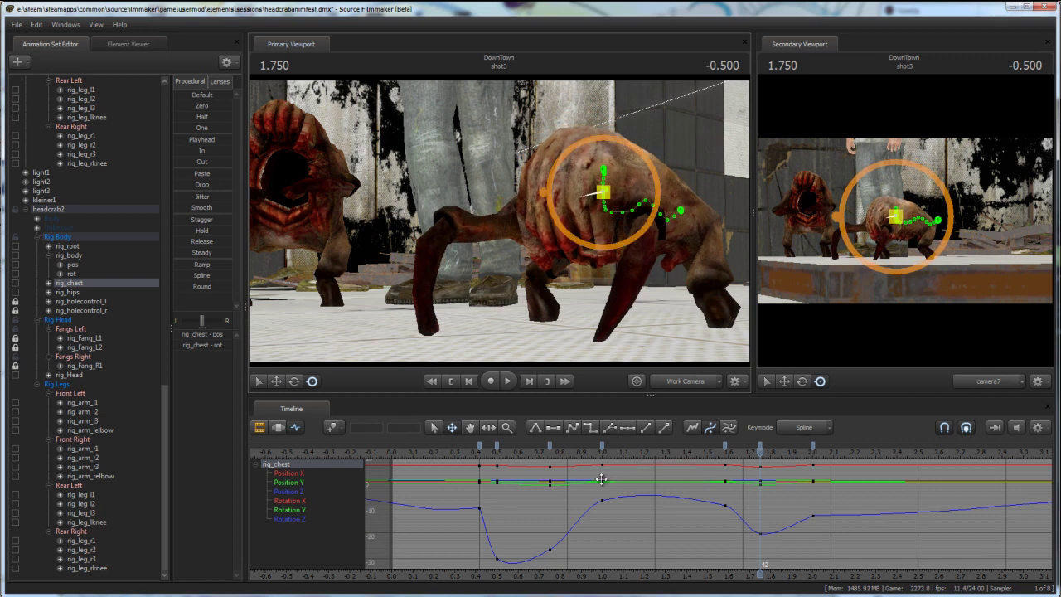
{"action": "left_click", "coordinate": [707, 452]}
{"action": "key", "text": "space"}
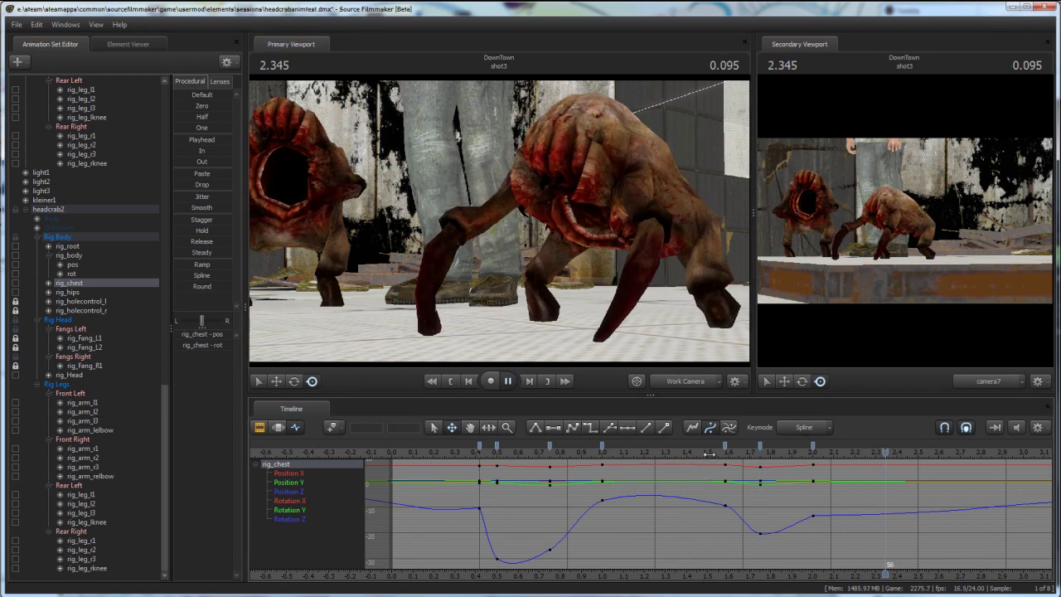
Step: Replay the walk repeatedly to check the chest motion and view headcrab2 from another angle
{"action": "key", "text": "space"}
{"action": "key", "text": "space"}
{"action": "key", "text": "space"}
{"action": "left_click_drag", "start_coordinate": [709, 453], "coordinate": [532, 442]}
{"action": "key", "text": "space"}
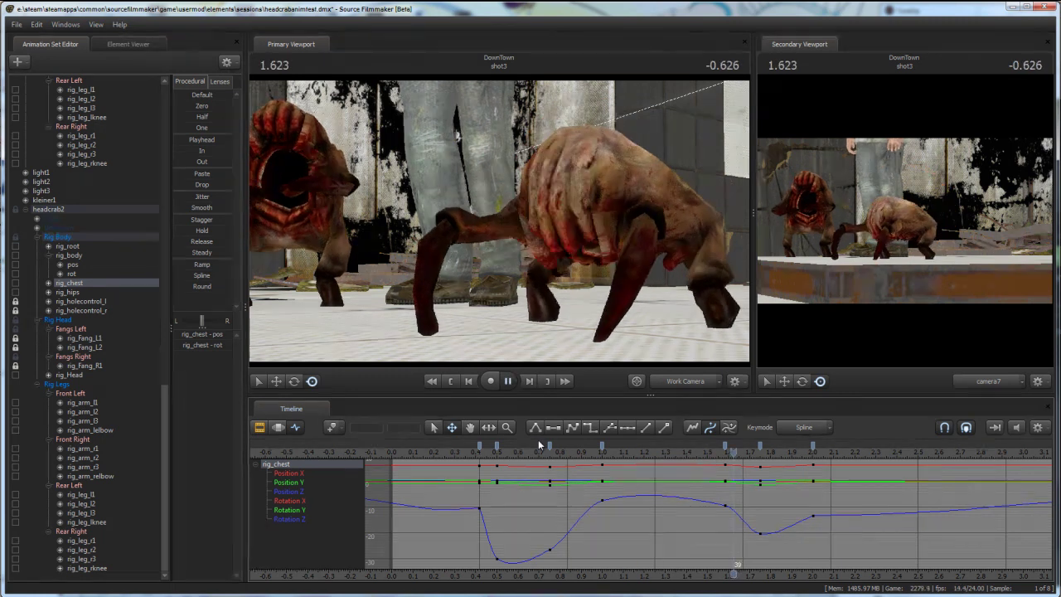
{"action": "key", "text": "space"}
{"action": "key", "text": "space"}
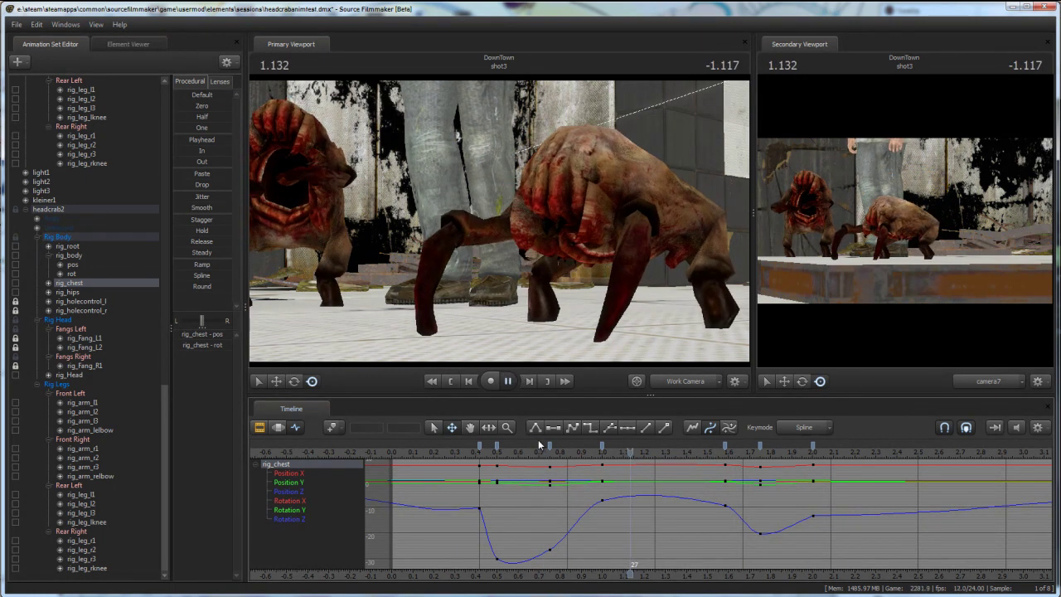
{"action": "key", "text": "space"}
{"action": "key", "text": "space"}
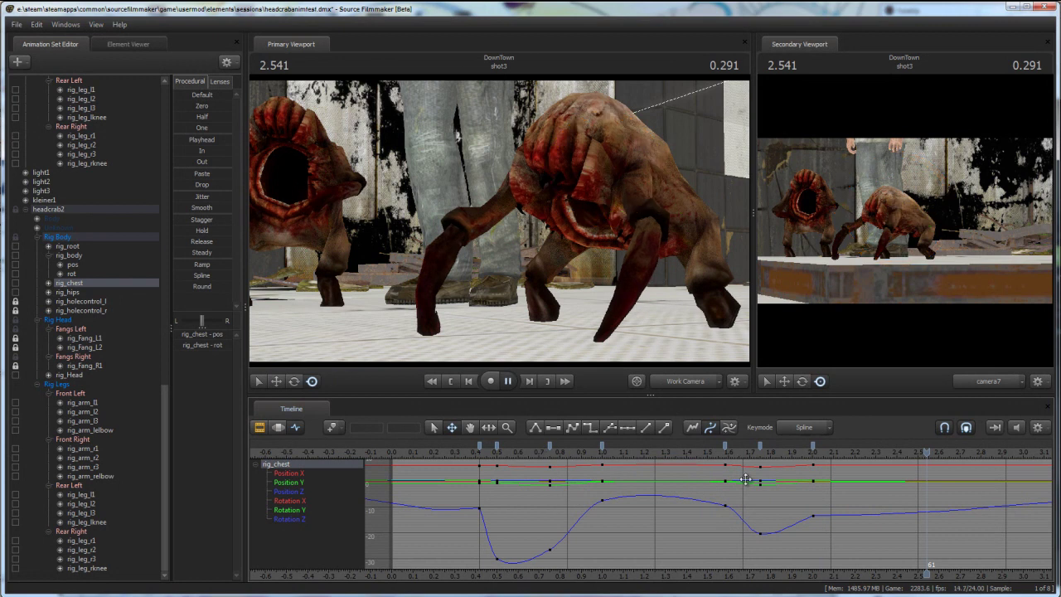
{"action": "key", "text": "space"}
{"action": "key", "text": "a"}
{"action": "left_click_drag", "start_coordinate": [697, 348], "coordinate": [734, 339]}
{"action": "key", "text": "d"}
{"action": "mouse_move", "coordinate": [497, 220]}
{"action": "left_mouse_down"}
{"action": "mouse_move", "coordinate": [415, 219]}
{"action": "mouse_move", "coordinate": [498, 220]}
{"action": "left_mouse_up"}
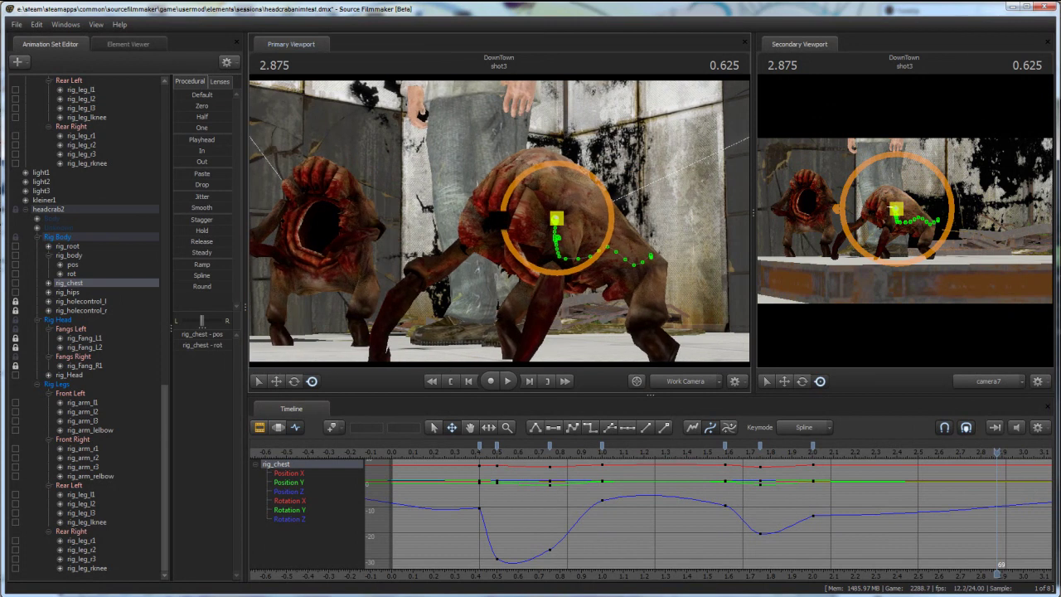
Step: Add the sore_eyes.mdl model to the scene, setting the mod filter to tf and the name filter to "sore_"
{"action": "right_click", "coordinate": [88, 581]}
{"action": "left_click", "coordinate": [125, 524]}
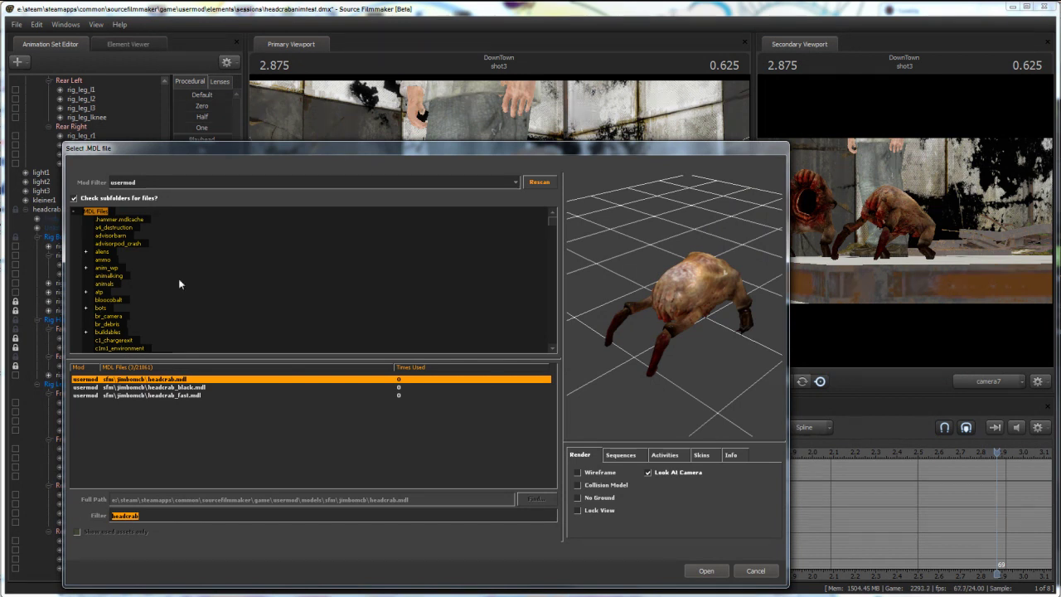
{"action": "left_click", "coordinate": [197, 182]}
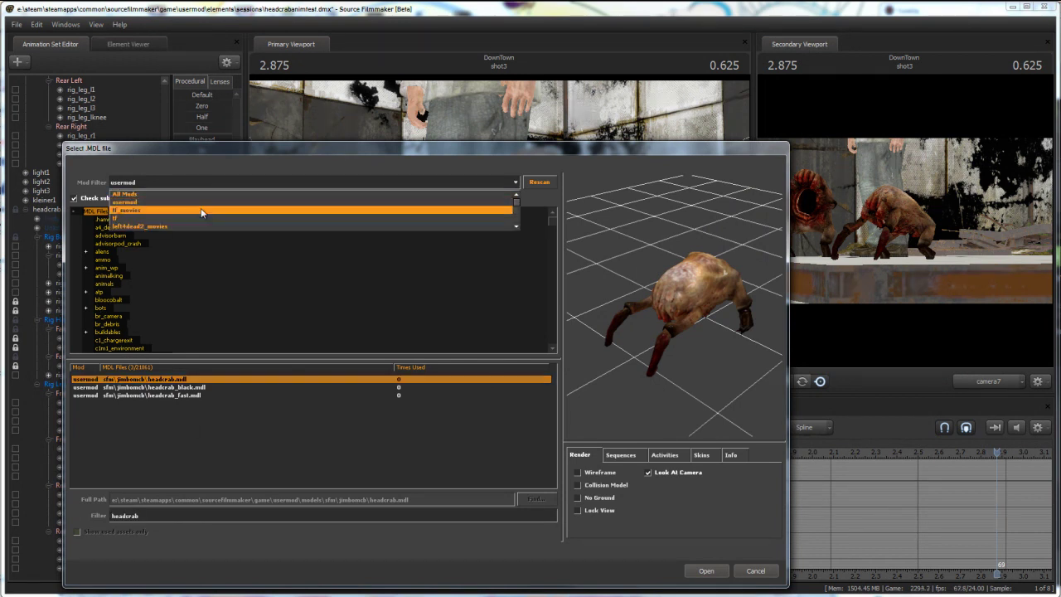
{"action": "left_click", "coordinate": [186, 217]}
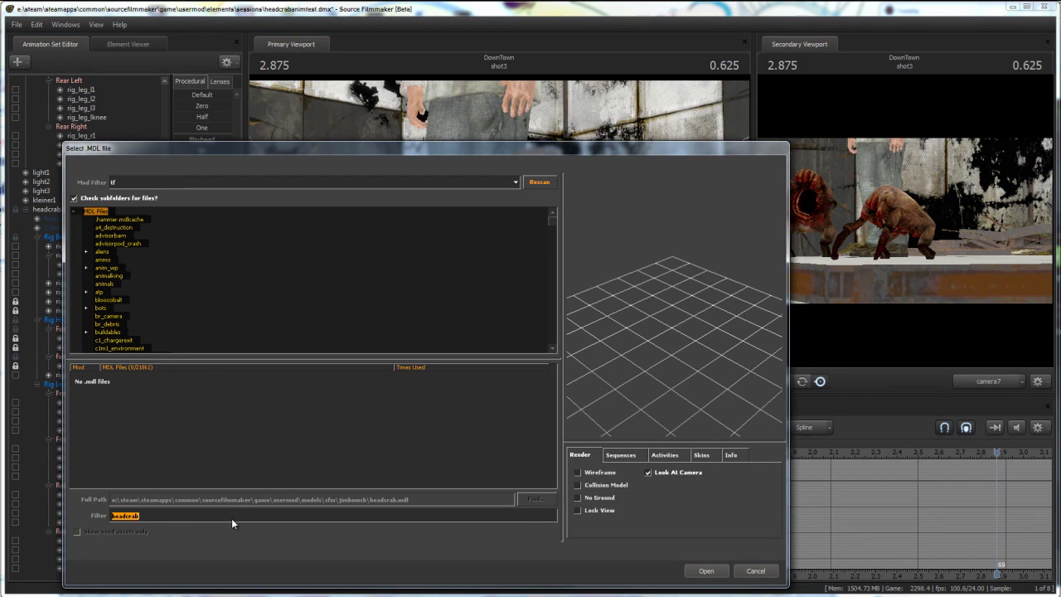
{"action": "type", "text": "sore_"}
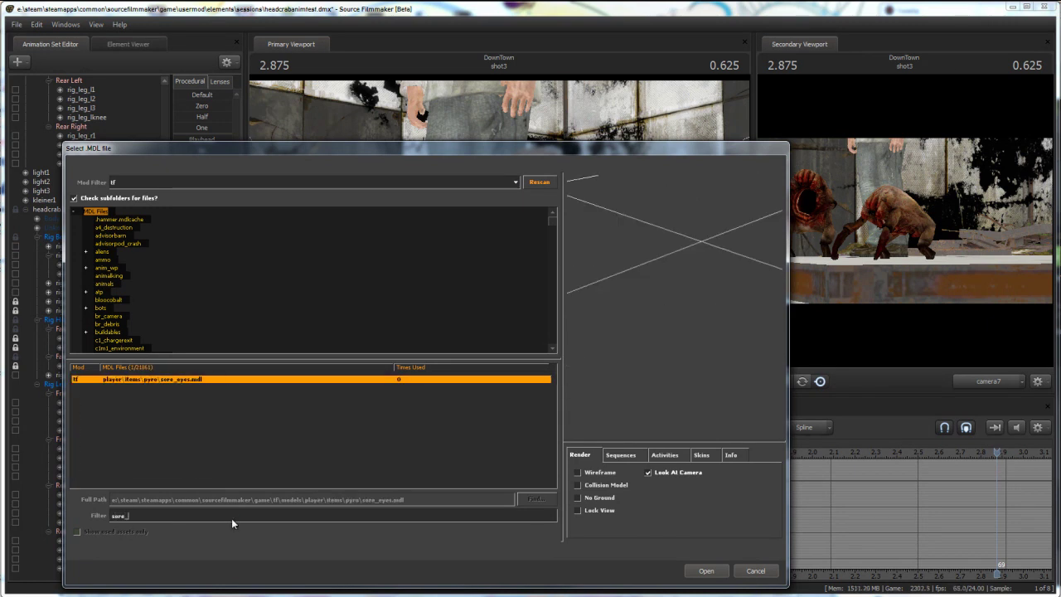
{"action": "left_click", "coordinate": [725, 575]}
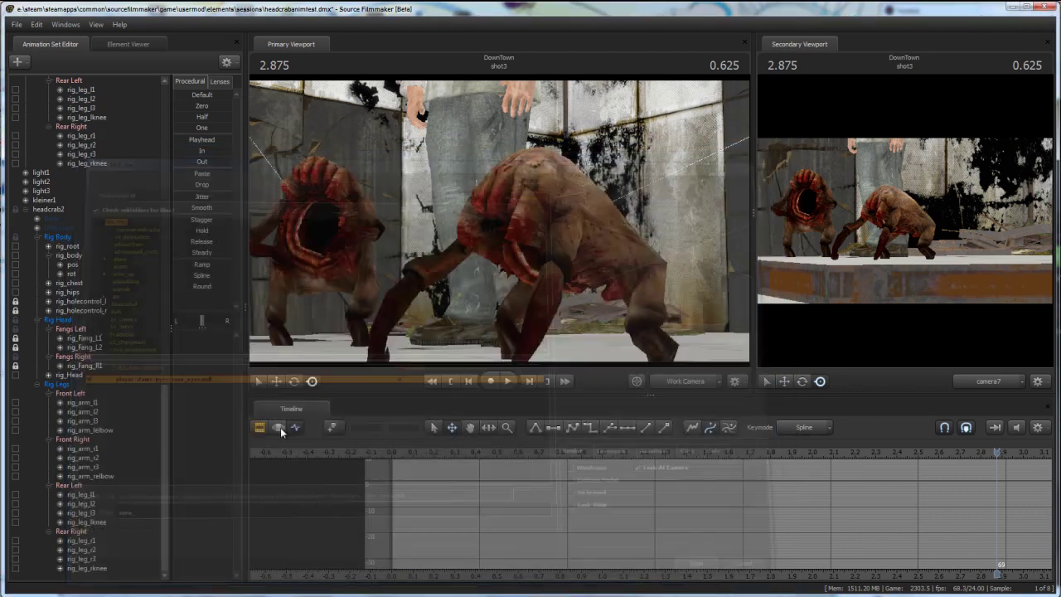
Step: Switch to the Motion Editor and lock sore_eyes1's bip_head to headcrab2's rig_Head, bringing the eyes to the head
{"action": "left_click", "coordinate": [279, 427]}
{"action": "scroll", "coordinate": [18, 504], "scroll_direction": "down", "scroll_amount": 1}
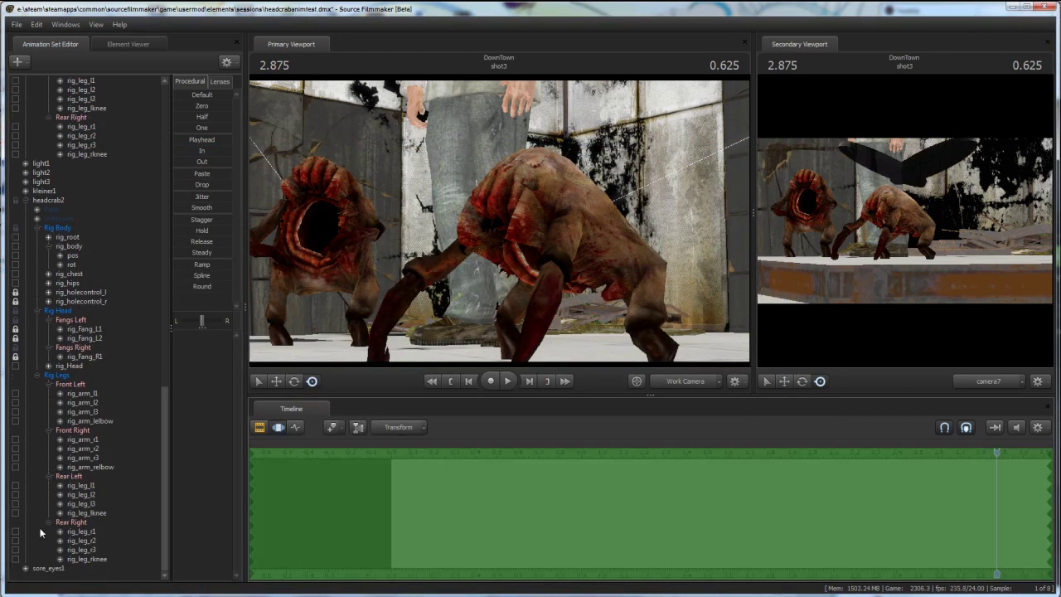
{"action": "left_click", "coordinate": [47, 567]}
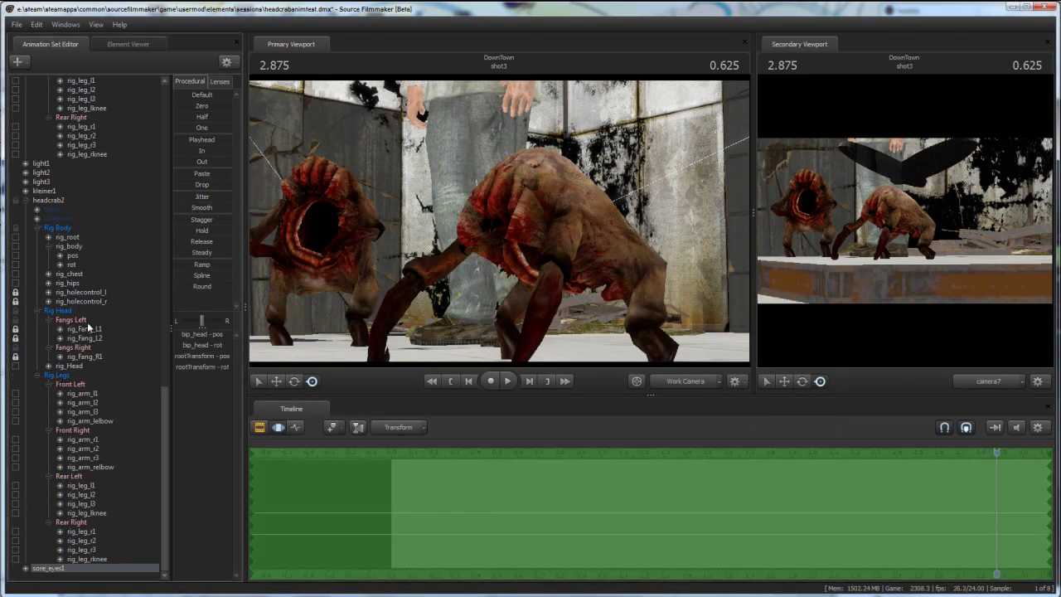
{"action": "left_click", "coordinate": [25, 569]}
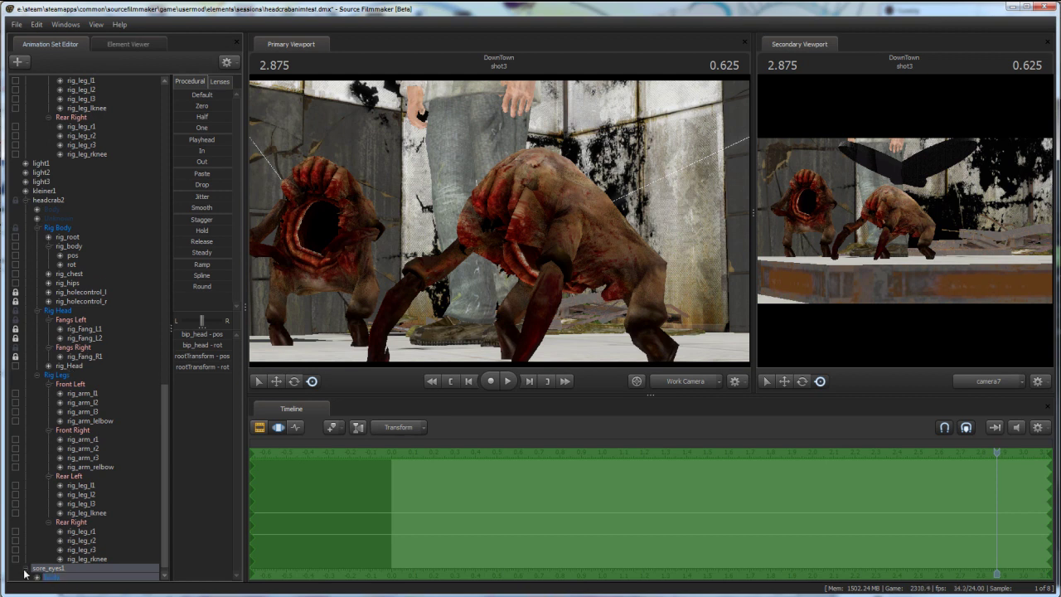
{"action": "left_click", "coordinate": [37, 569]}
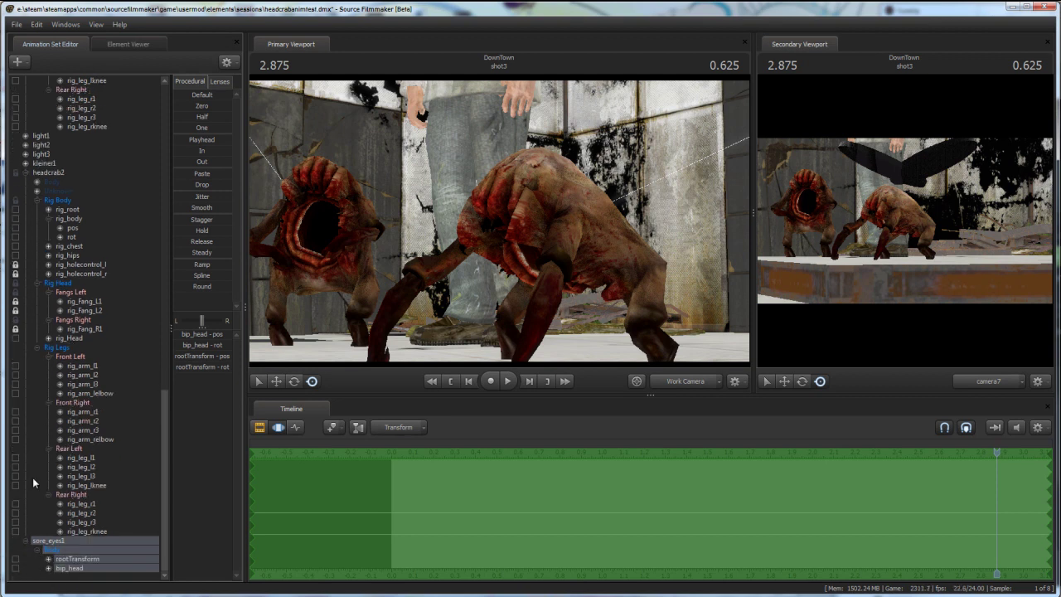
{"action": "left_click", "coordinate": [69, 339], "text": "shift"}
{"action": "left_click", "coordinate": [71, 339]}
{"action": "left_click", "coordinate": [68, 569]}
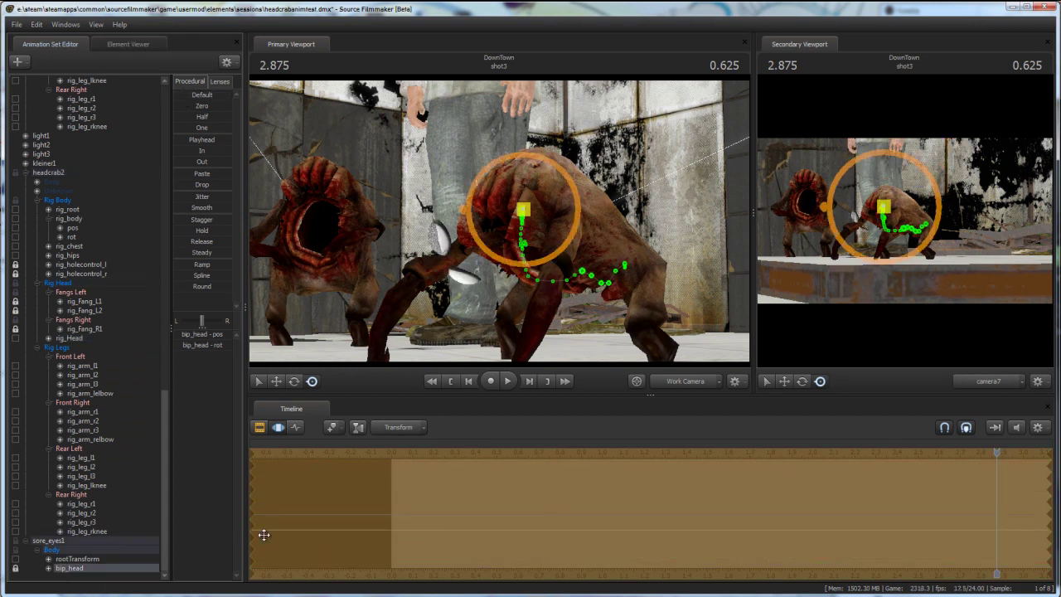
Step: Rotate and move bip_head so the eyes sit on top of headcrab2's head, facing forward
{"action": "key", "text": "e"}
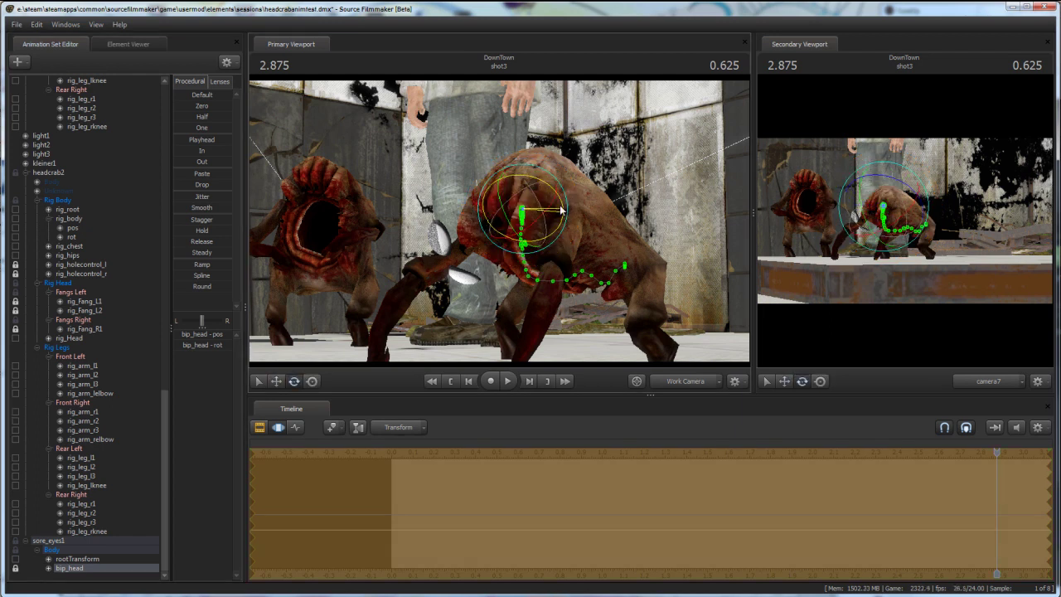
{"action": "key", "text": "w"}
{"action": "left_click_drag", "start_coordinate": [536, 231], "coordinate": [516, 184]}
{"action": "left_click_drag", "start_coordinate": [498, 222], "coordinate": [504, 154]}
{"action": "left_click_drag", "start_coordinate": [590, 247], "coordinate": [565, 265]}
{"action": "key", "text": "w"}
Step: Replay the walk from the start with the eyes attached and inspect headcrab2 from different camera angles
{"action": "key", "text": "a"}
{"action": "key", "text": "space"}
{"action": "key", "text": "space"}
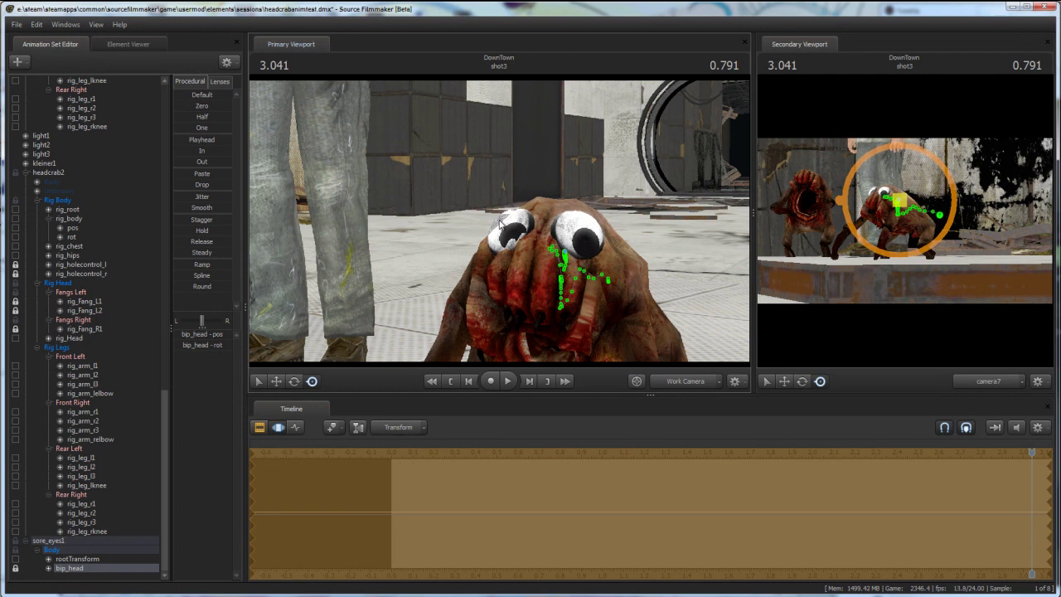
{"action": "key", "text": "alt+space"}
{"action": "mouse_move", "coordinate": [500, 218]}
{"action": "left_mouse_down"}
{"action": "mouse_move", "coordinate": [481, 215]}
{"action": "mouse_move", "coordinate": [498, 213]}
{"action": "mouse_move", "coordinate": [498, 228]}
{"action": "left_mouse_up"}
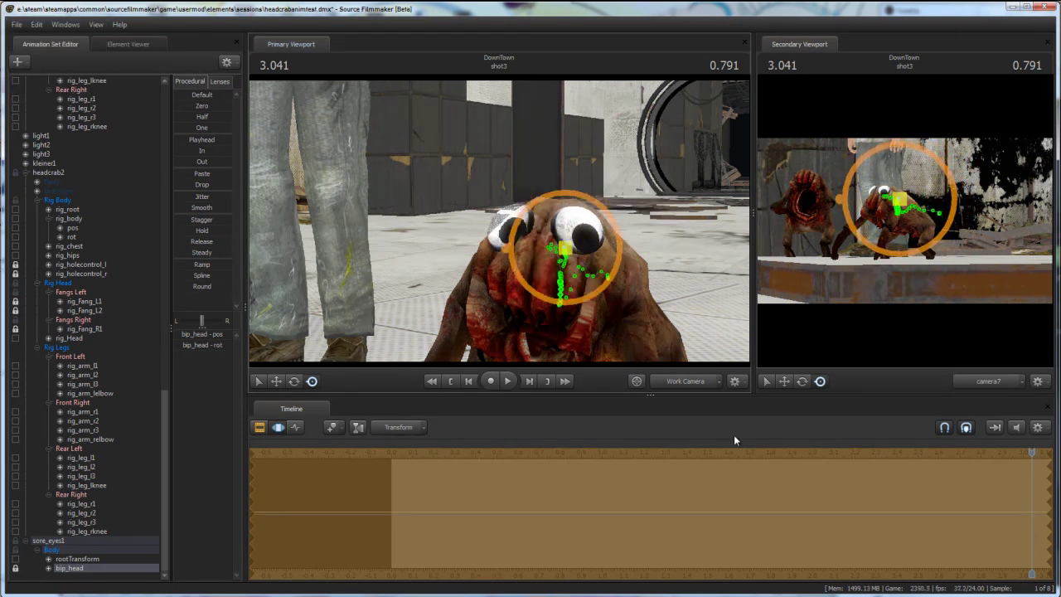
{"action": "left_click_drag", "start_coordinate": [995, 456], "coordinate": [396, 460]}
{"action": "key", "text": "space"}
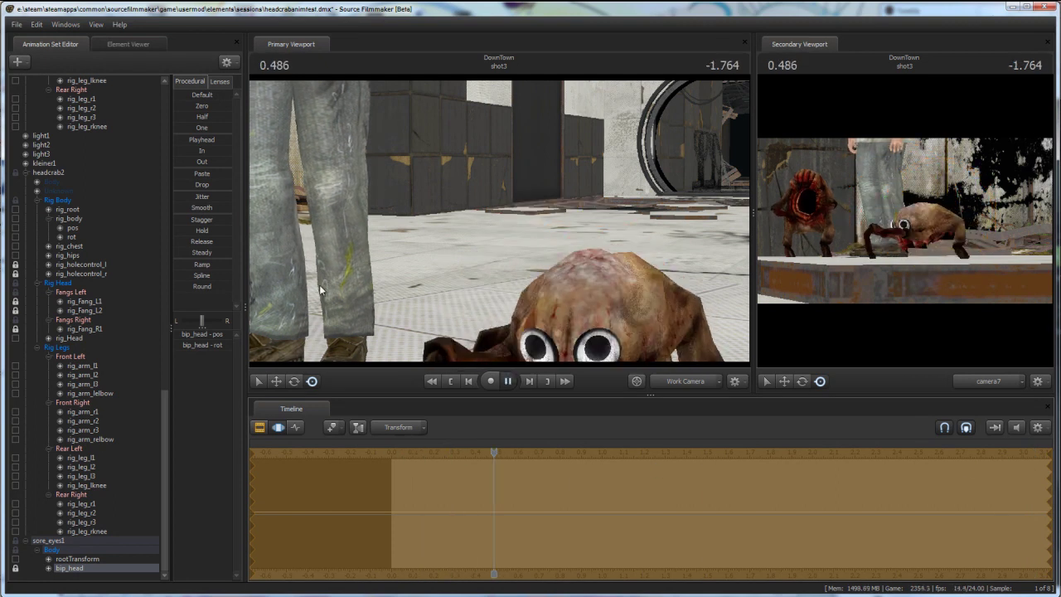
{"action": "left_click_drag", "start_coordinate": [604, 138], "coordinate": [501, 224]}
{"action": "scroll", "coordinate": [915, 540], "scroll_direction": "down", "scroll_amount": 1}
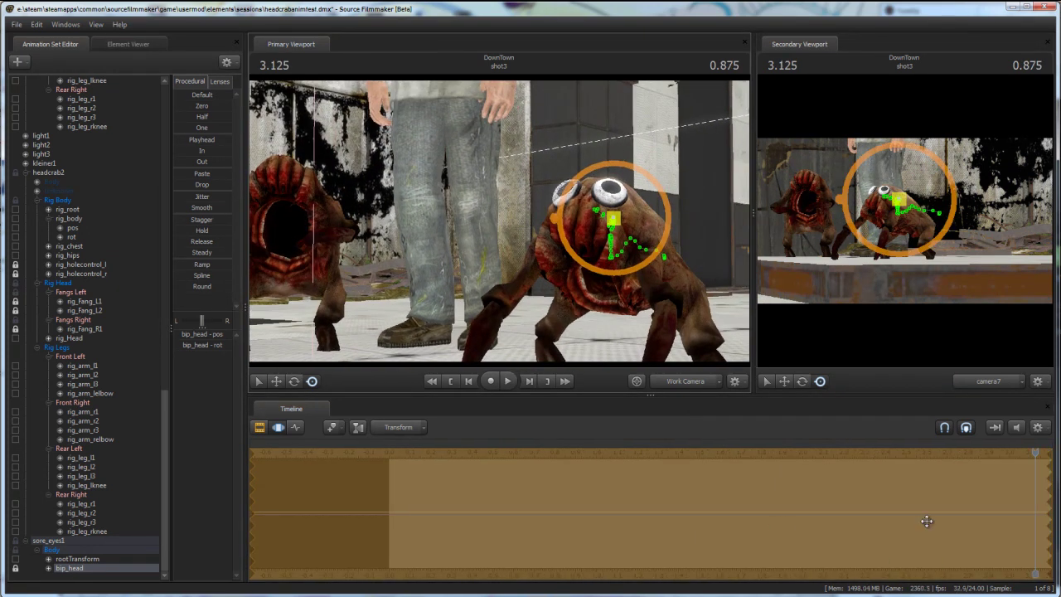
Step: Rewind and play back headcrab2's walk twice to check that the eyes follow its head, and save the session
{"action": "left_click_drag", "start_coordinate": [1035, 453], "coordinate": [359, 469]}
{"action": "key", "text": "space"}
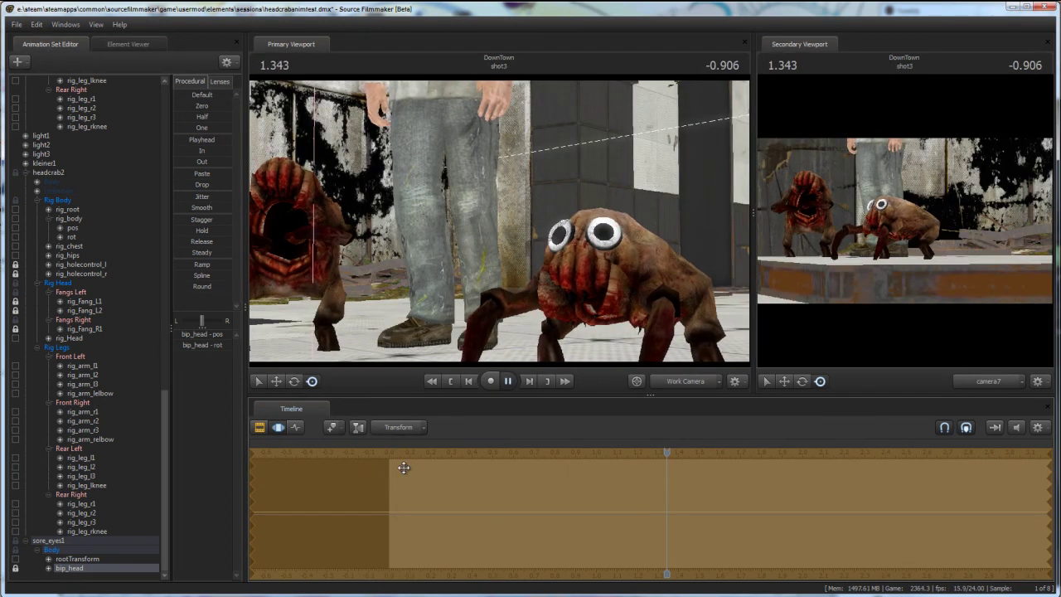
{"action": "key", "text": "space"}
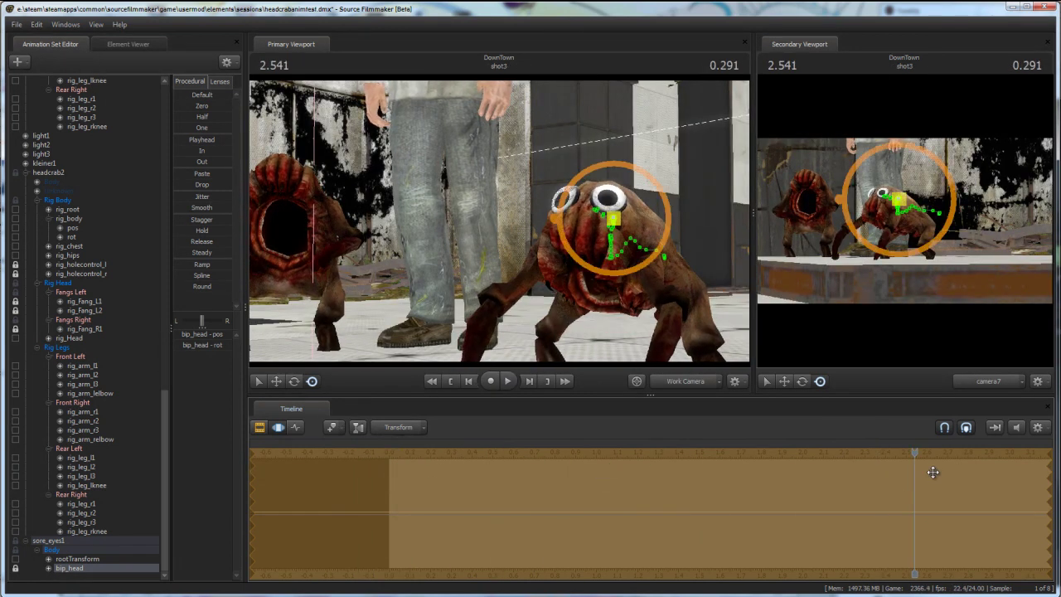
{"action": "left_click_drag", "start_coordinate": [899, 447], "coordinate": [566, 386]}
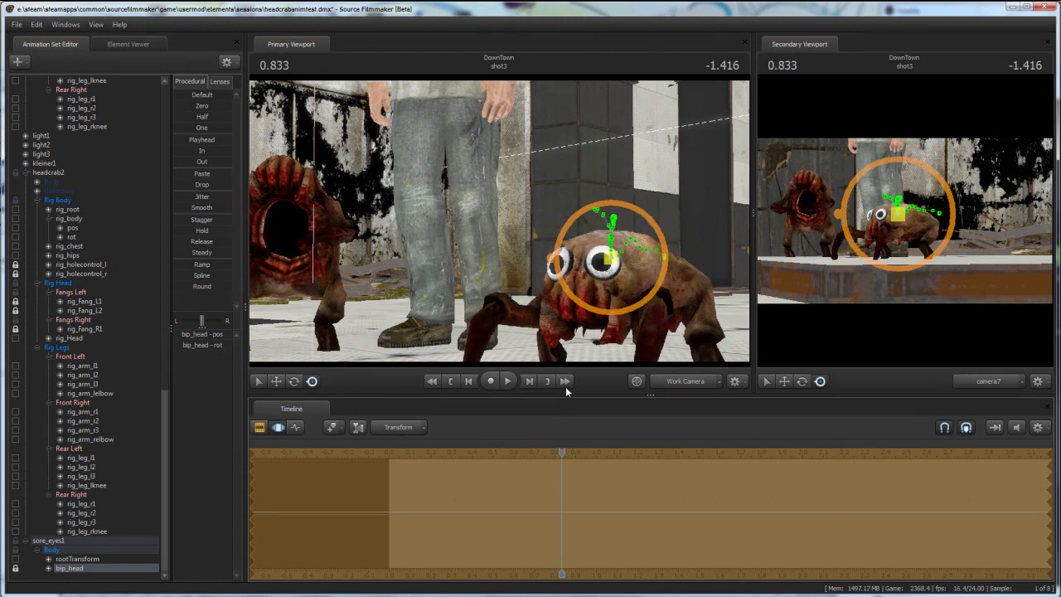
{"action": "key", "text": "space"}
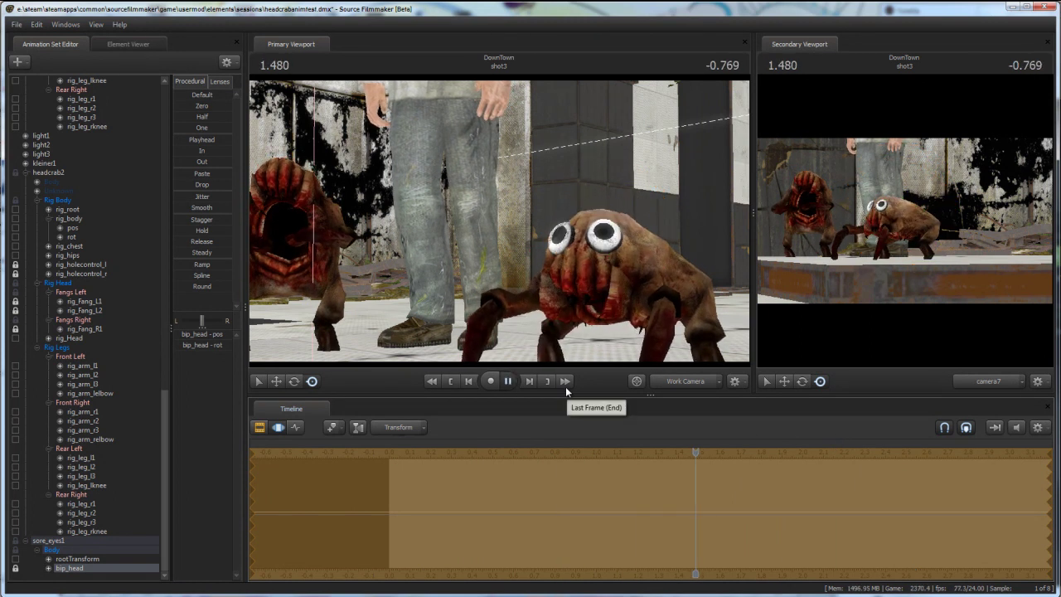
{"action": "key", "text": "space"}
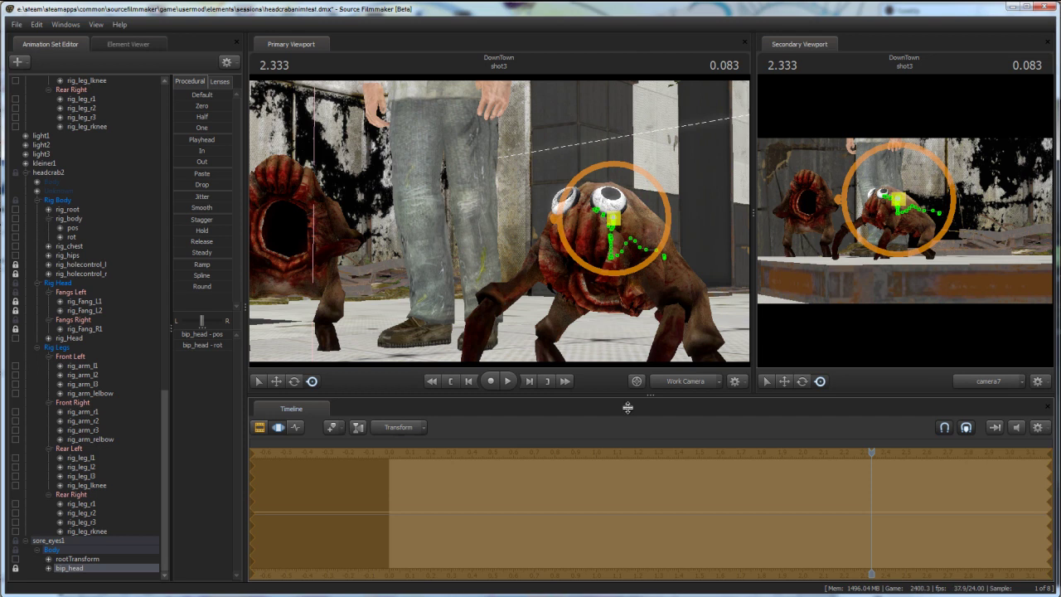
{"action": "key", "text": "ctrl+s"}
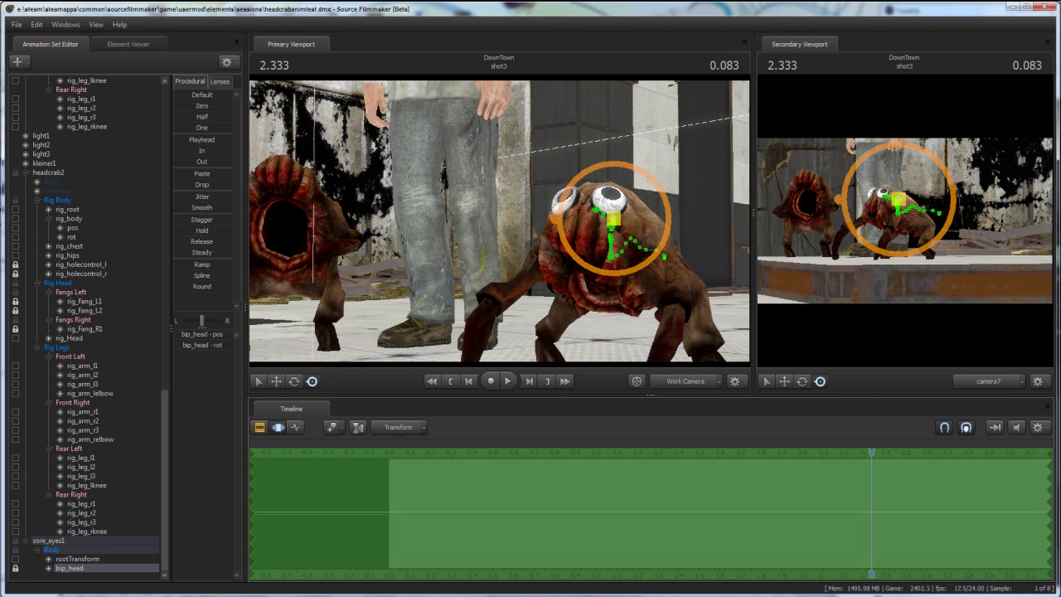